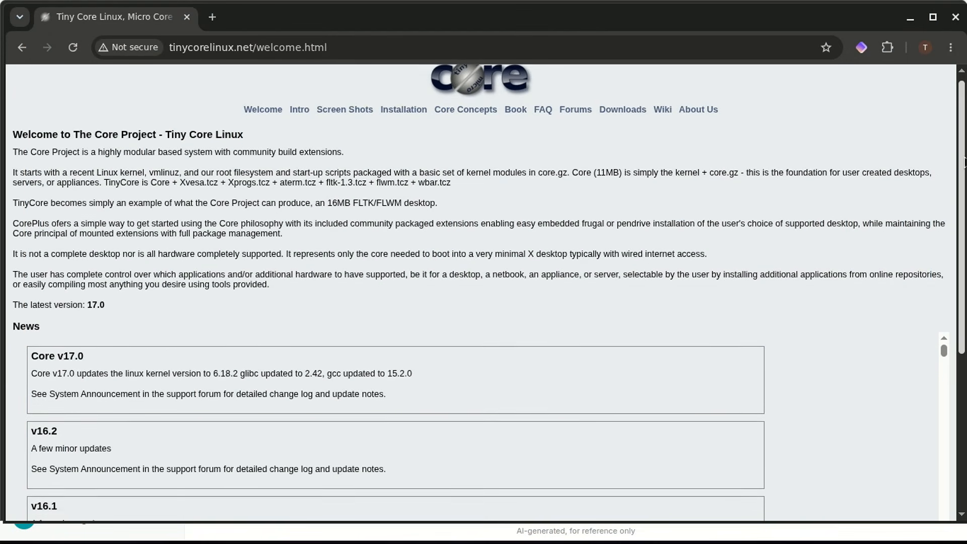
Step: Read the About Our Project section of the Tiny Core Linux welcome page and go to the Downloads page
scroll(964, 158, "down", 3)
scroll(964, 159, "down", 3)
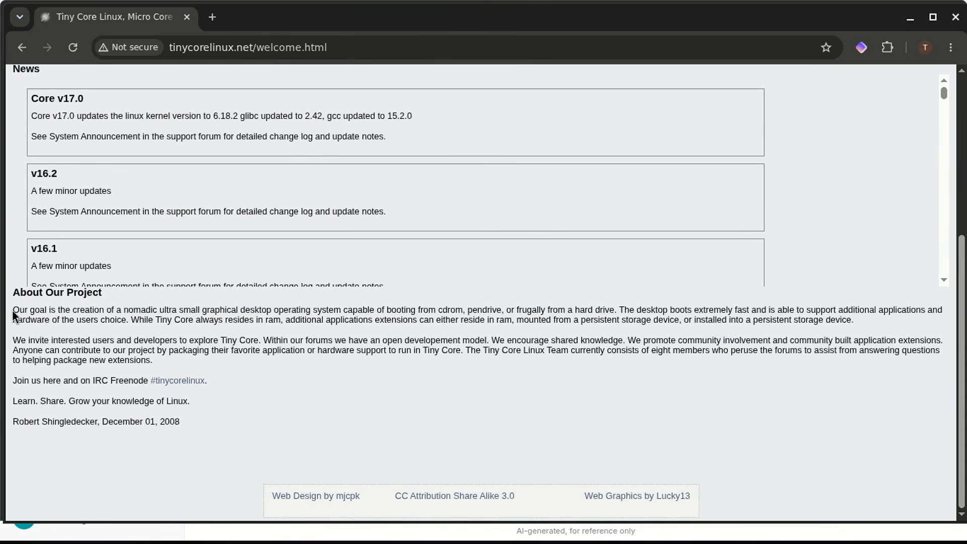
left_click_drag(13, 309, 619, 309)
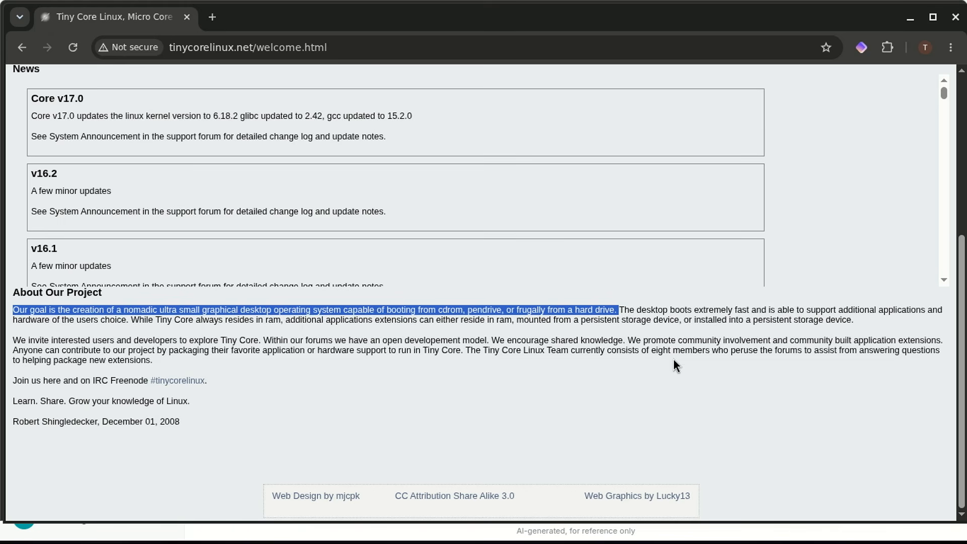
left_click_drag(960, 362, 929, 171)
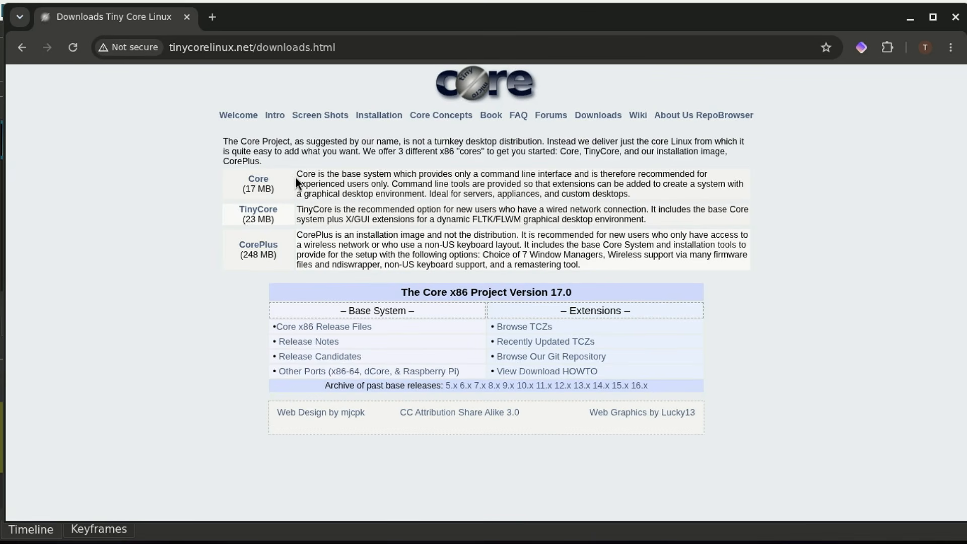
Step: Compare the descriptions of the Core, TinyCore and CorePlus images on the Downloads page
left_click_drag(295, 177, 629, 193)
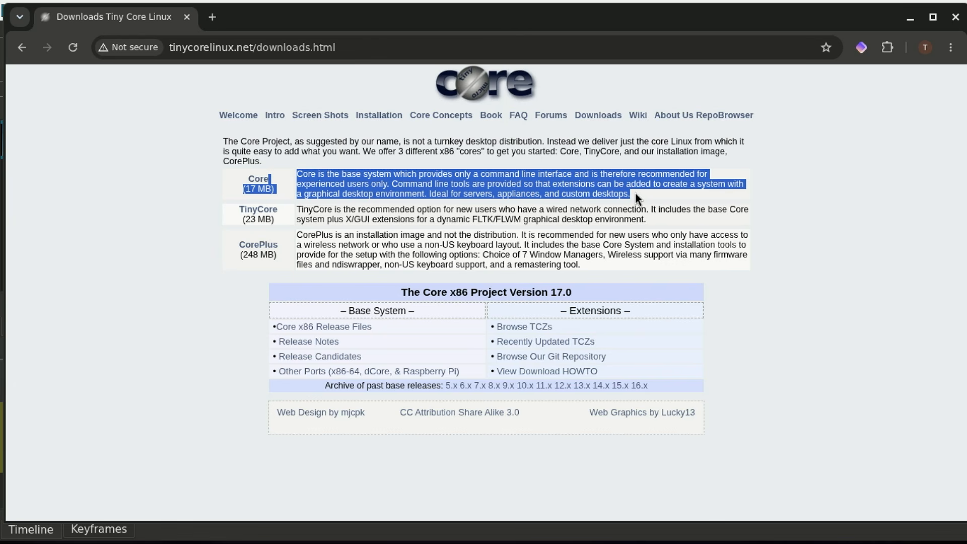
left_click(636, 192)
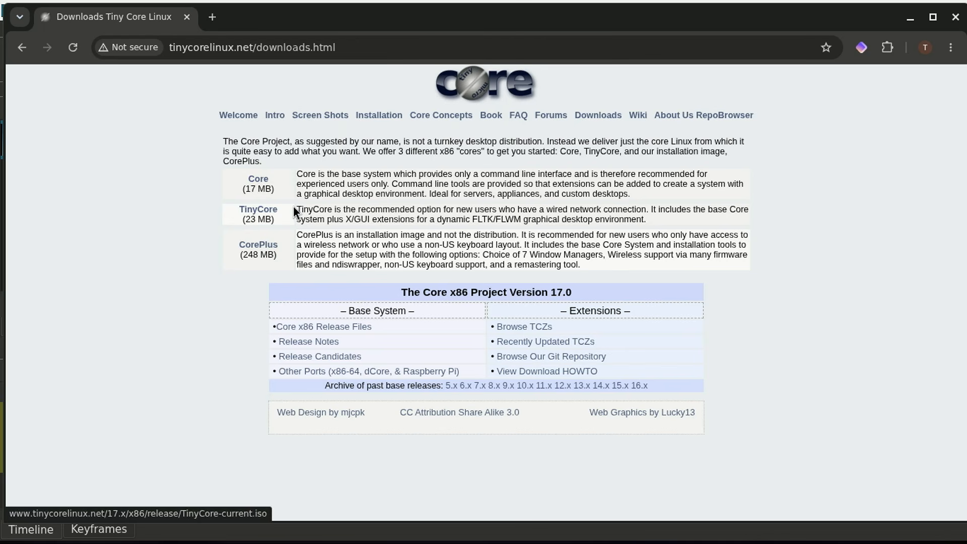
left_click_drag(296, 208, 361, 220)
left_click(426, 217)
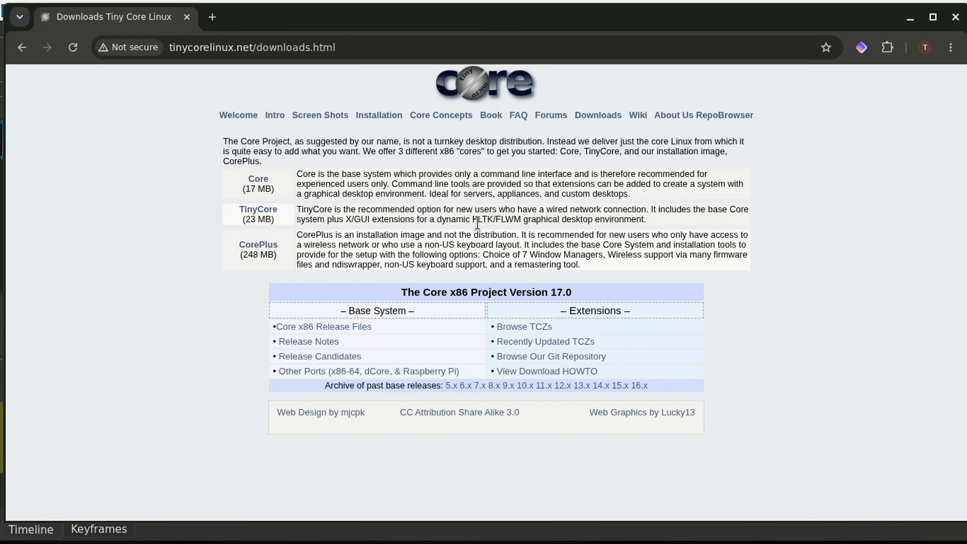
left_click_drag(472, 218, 648, 220)
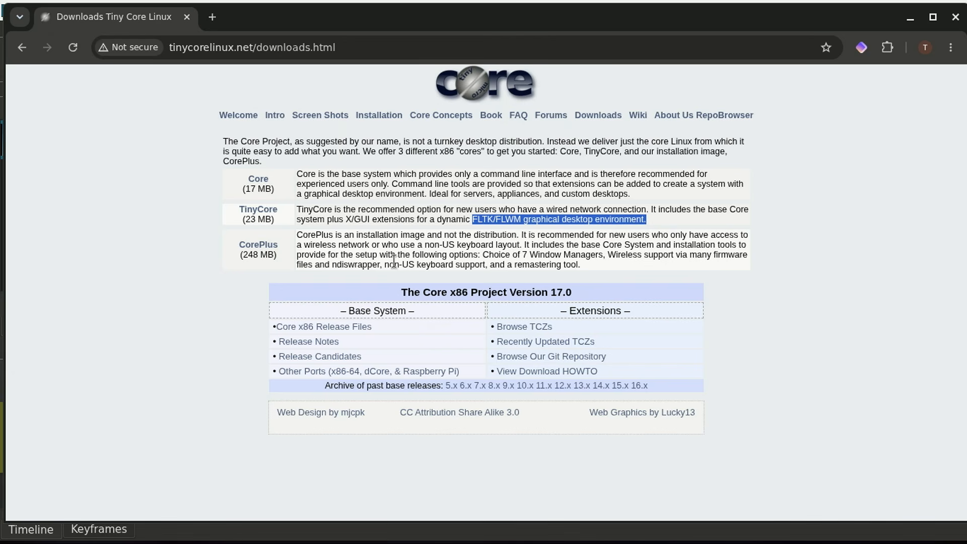
left_click(333, 218)
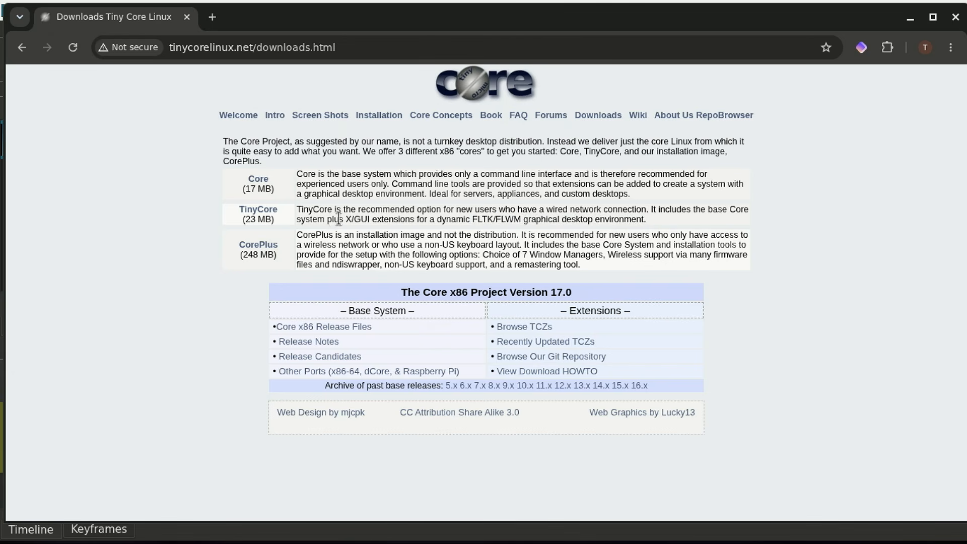
left_click_drag(358, 207, 511, 208)
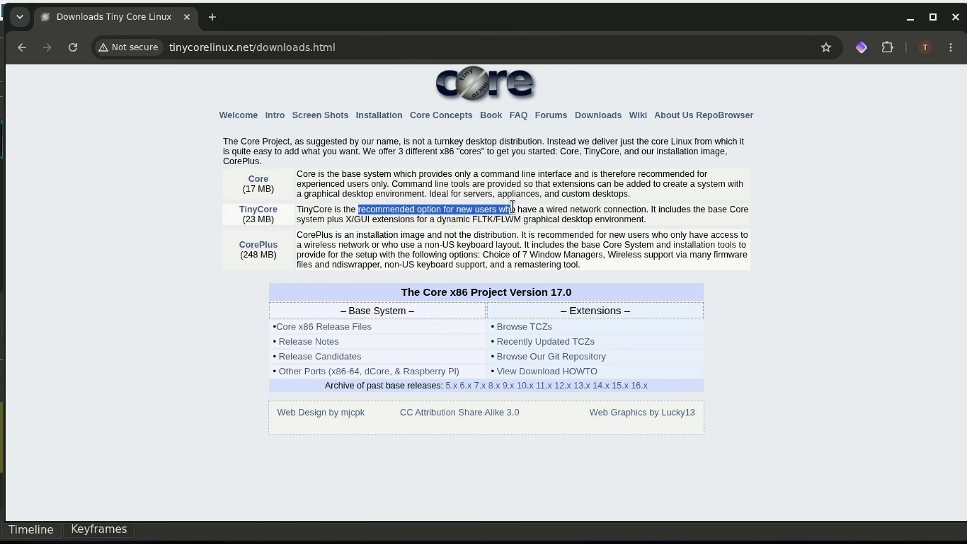
left_click(415, 223)
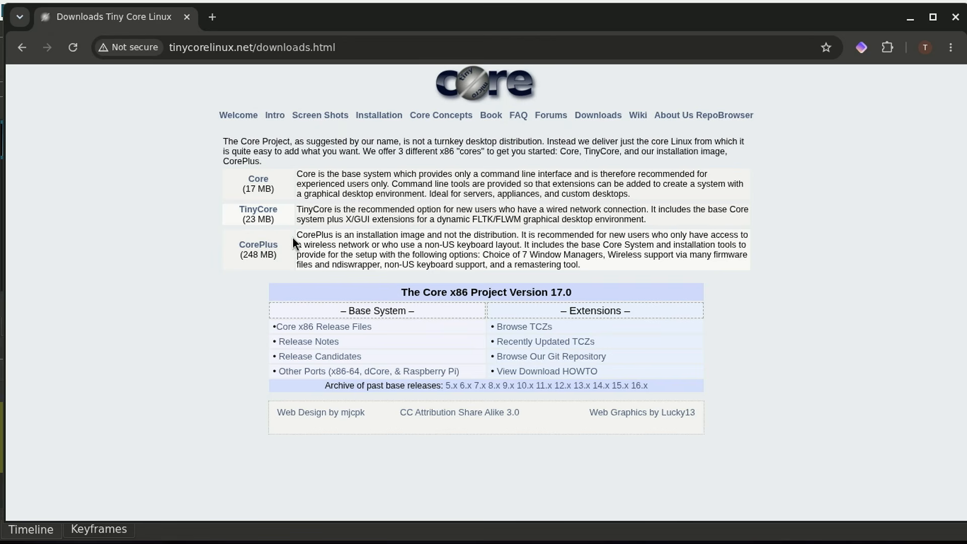
left_click_drag(295, 235, 325, 241)
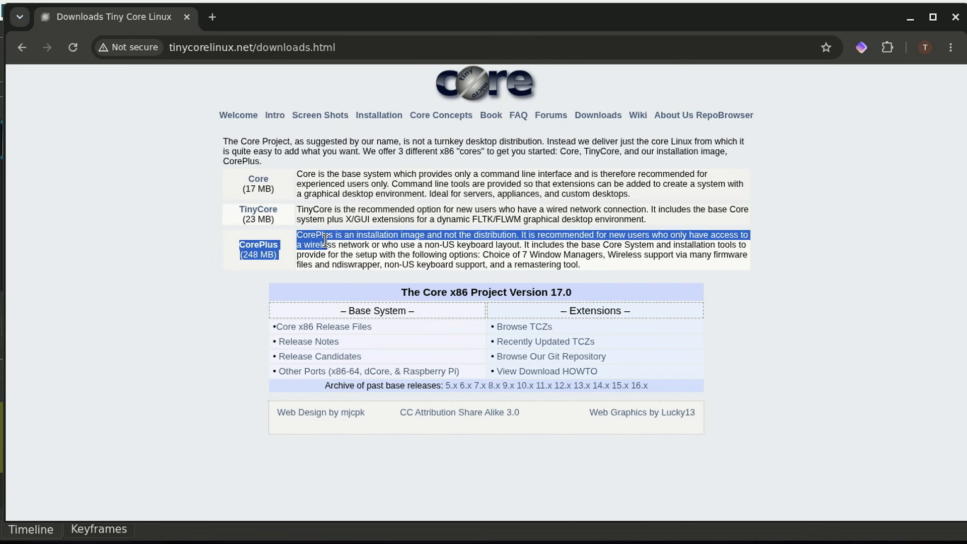
left_click(436, 255)
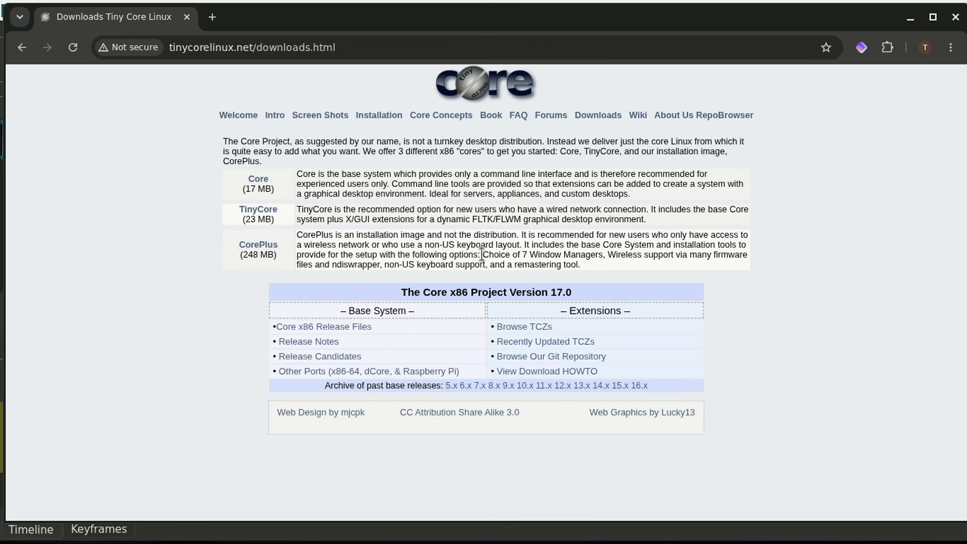
left_click_drag(482, 254, 683, 254)
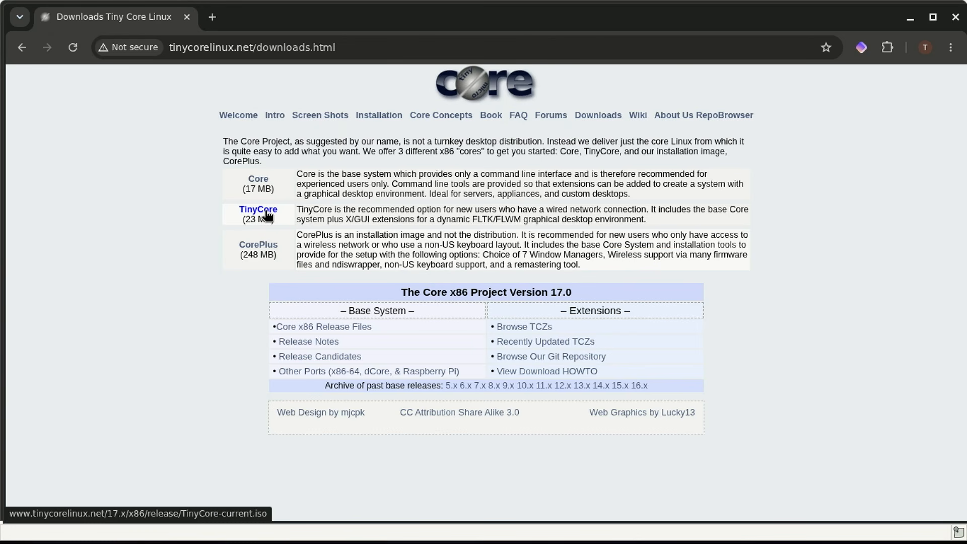
Step: Download the TinyCore ISO image and keep the file despite the insecure download block
left_click(267, 212)
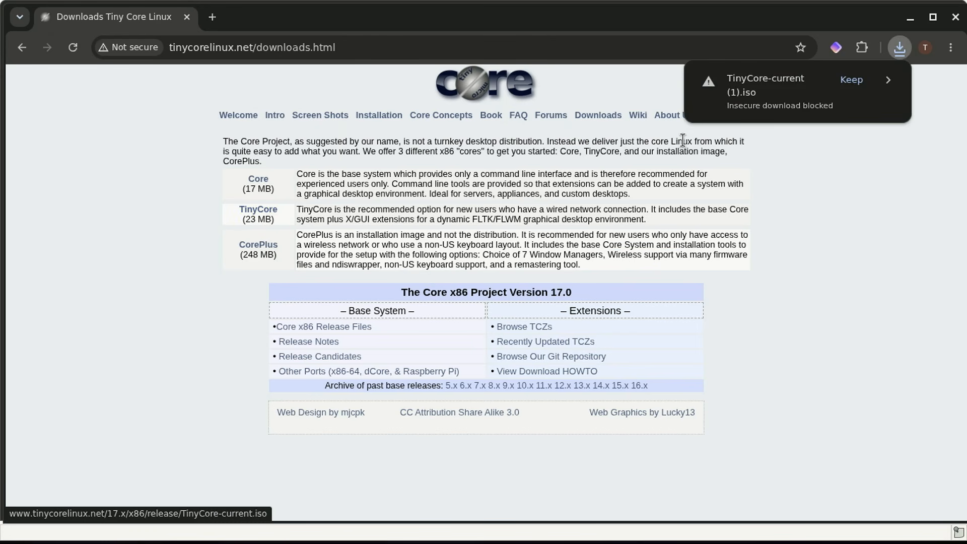
left_click(850, 82)
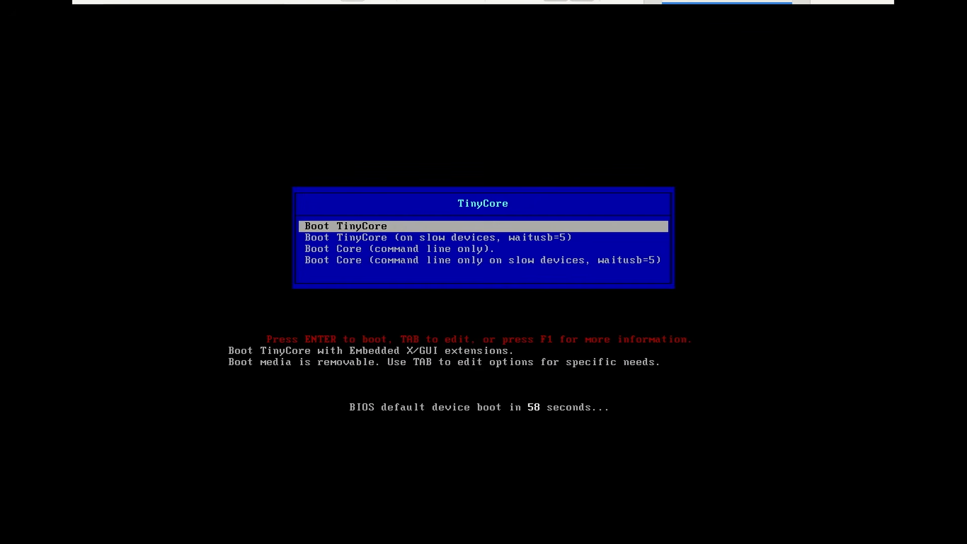
Step: Look through the four boot entries and start the system with Boot TinyCore
key("Down")
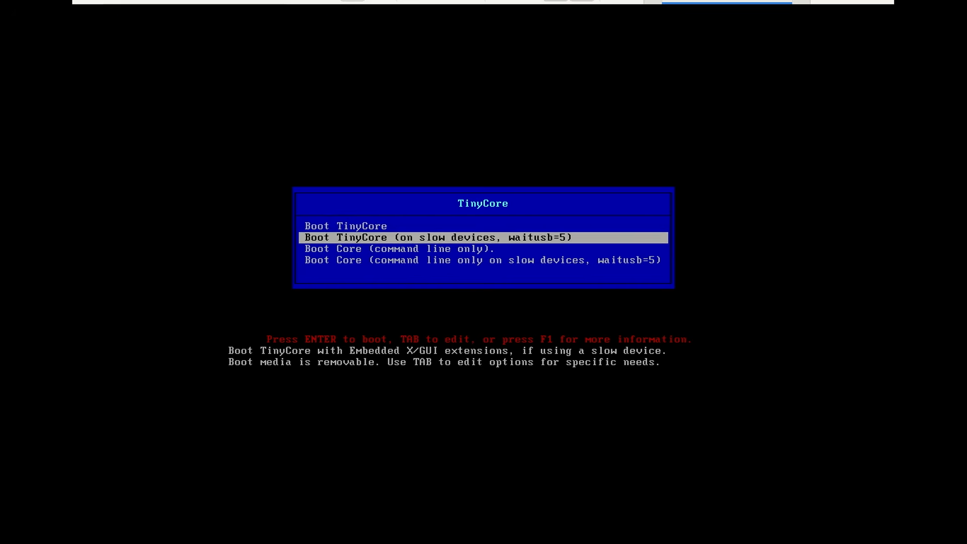
key("Down")
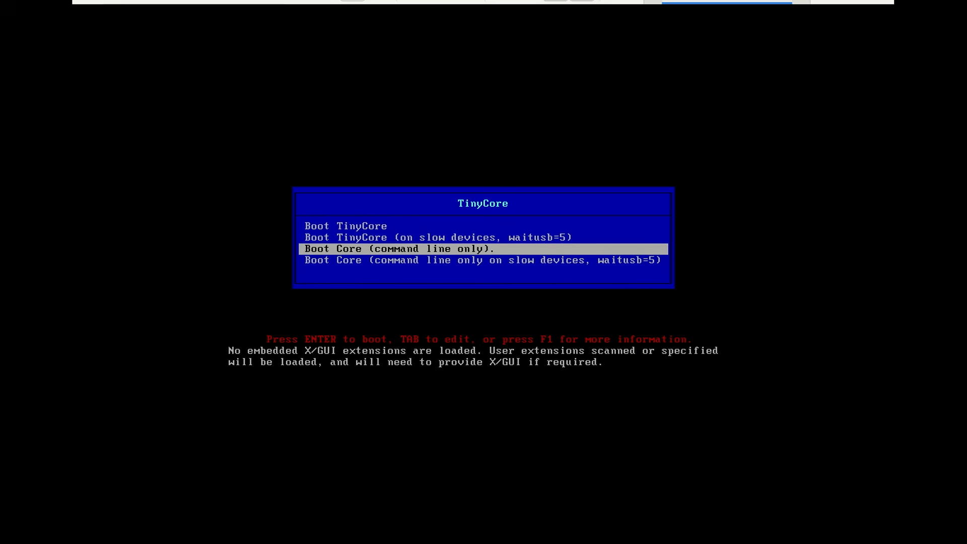
key("Down")
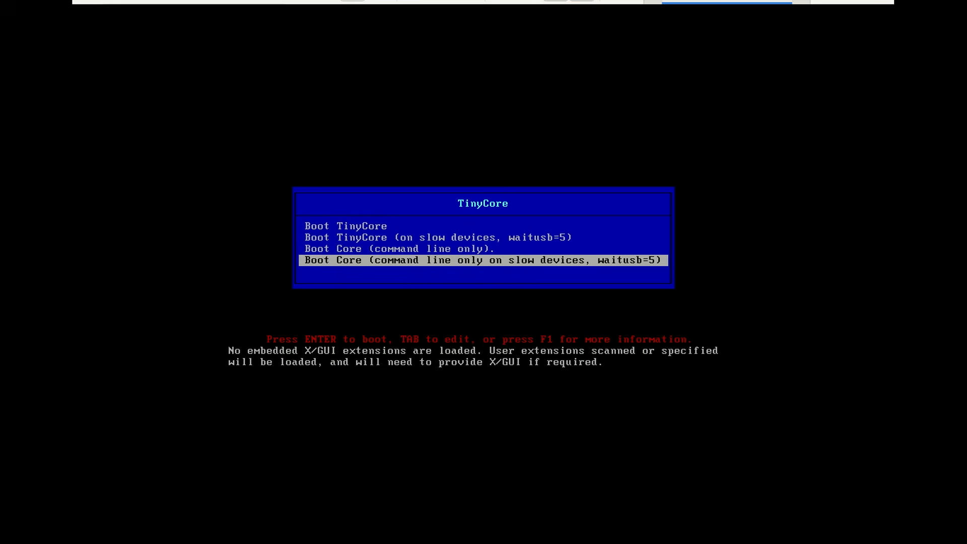
key("Up")
key("Up")
key("Up")
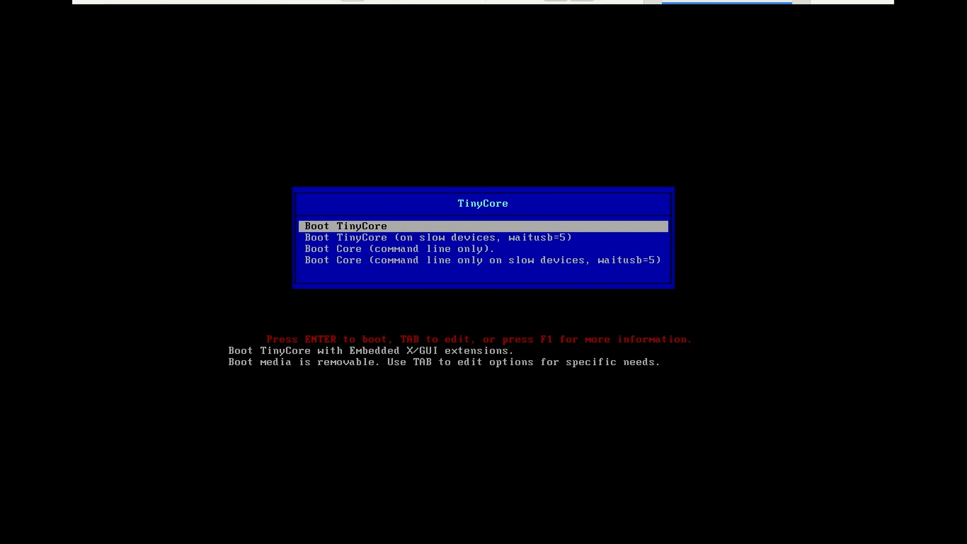
key("Return")
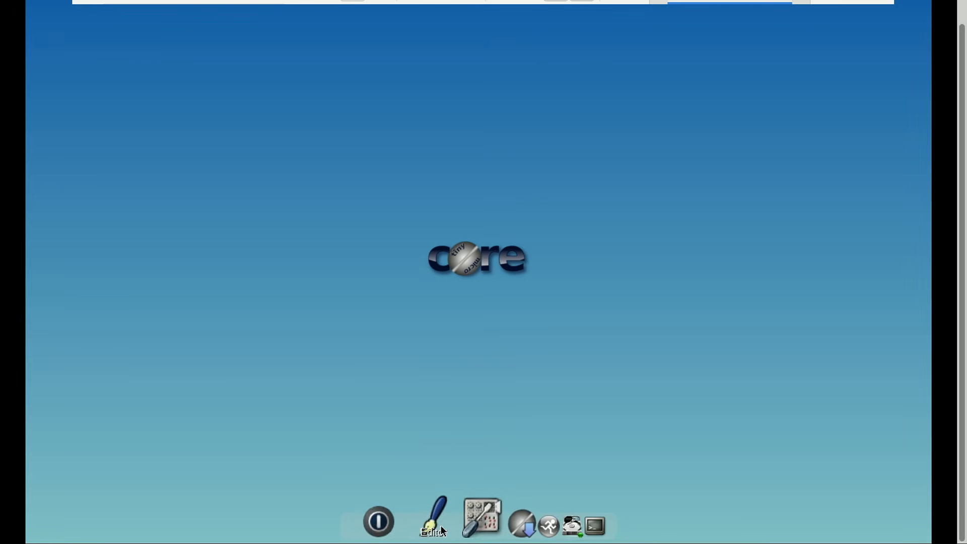
Step: Inspect the TC Exit Options dialog and its backup choices, and dismiss it without exiting
left_click(417, 519)
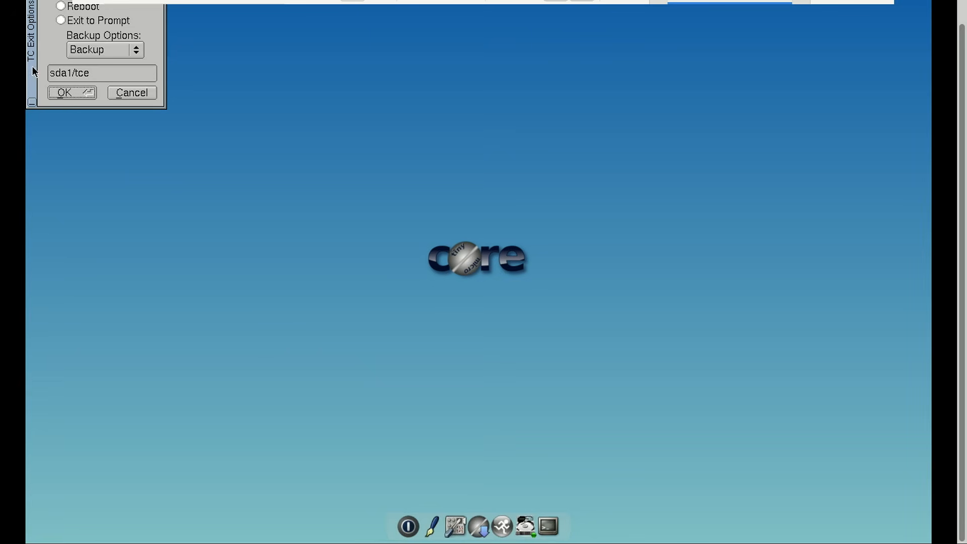
left_click_drag(31, 53, 170, 179)
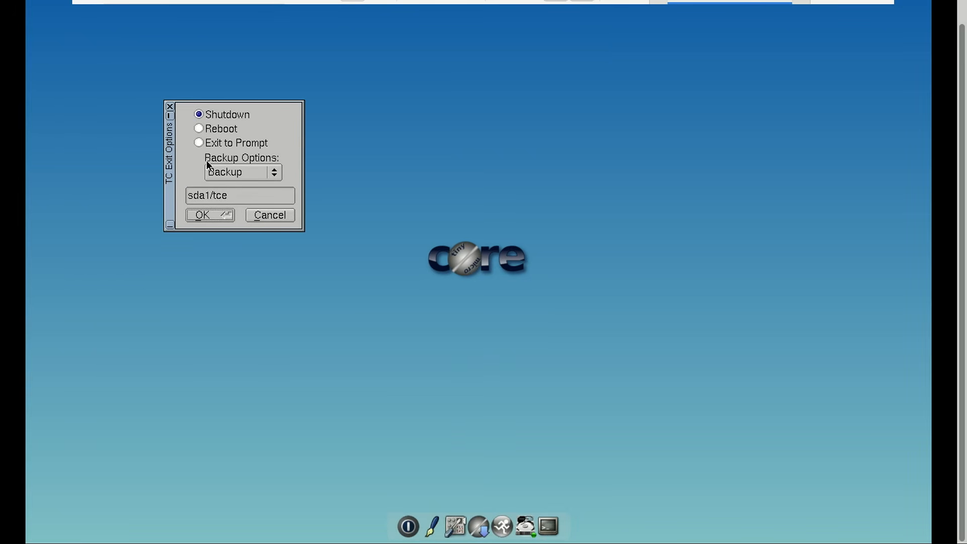
left_click(275, 176)
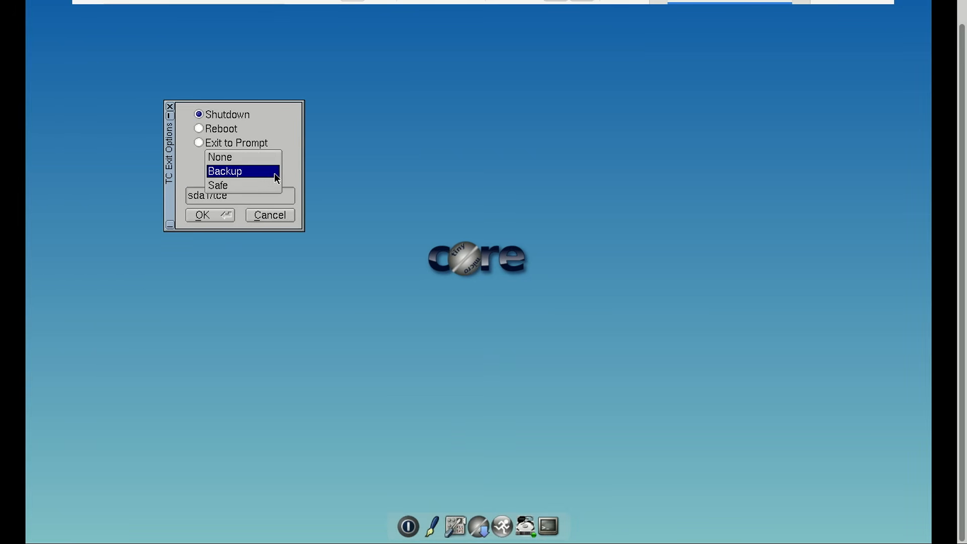
left_click(276, 174)
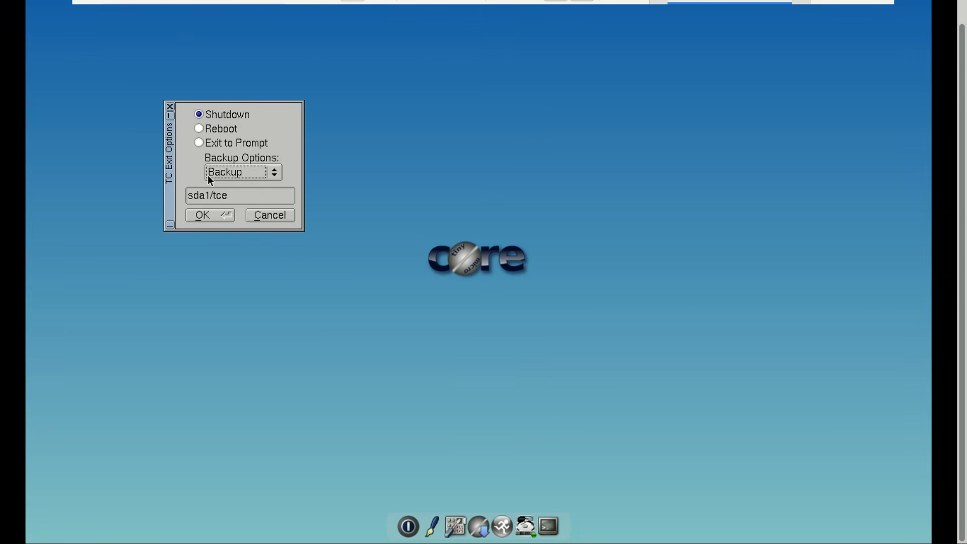
left_click(270, 217)
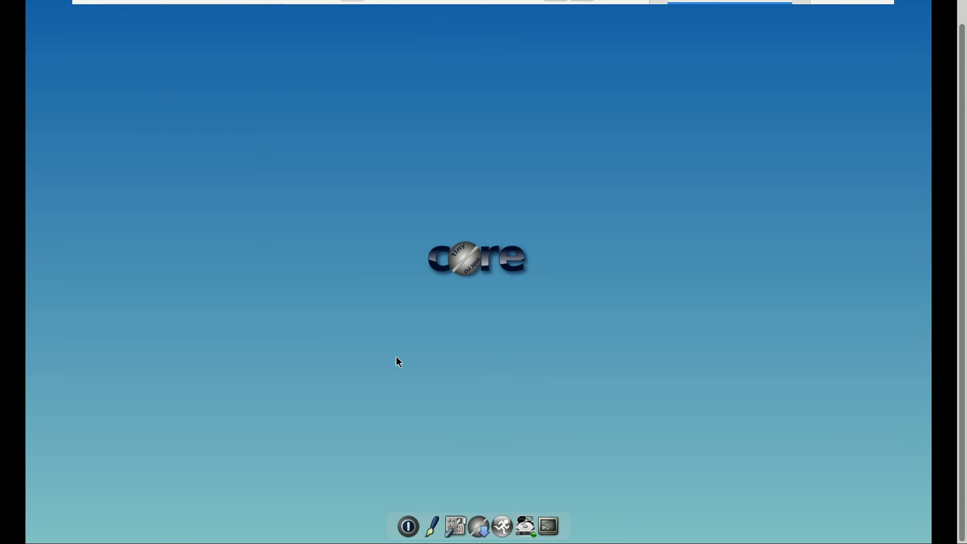
Step: Open the text editor, bring its whole window into view, and examine its file commands and version information
left_click(433, 518)
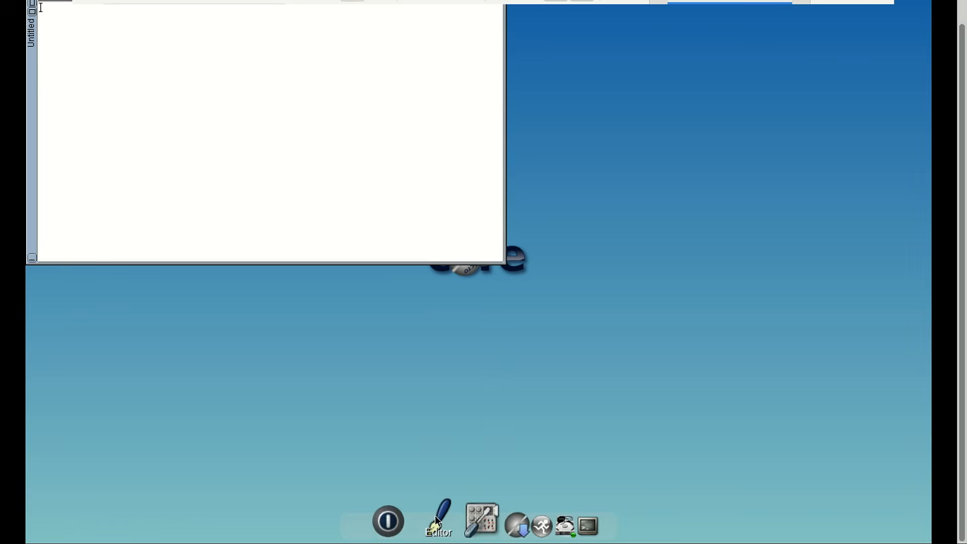
left_click_drag(44, 98, 133, 178)
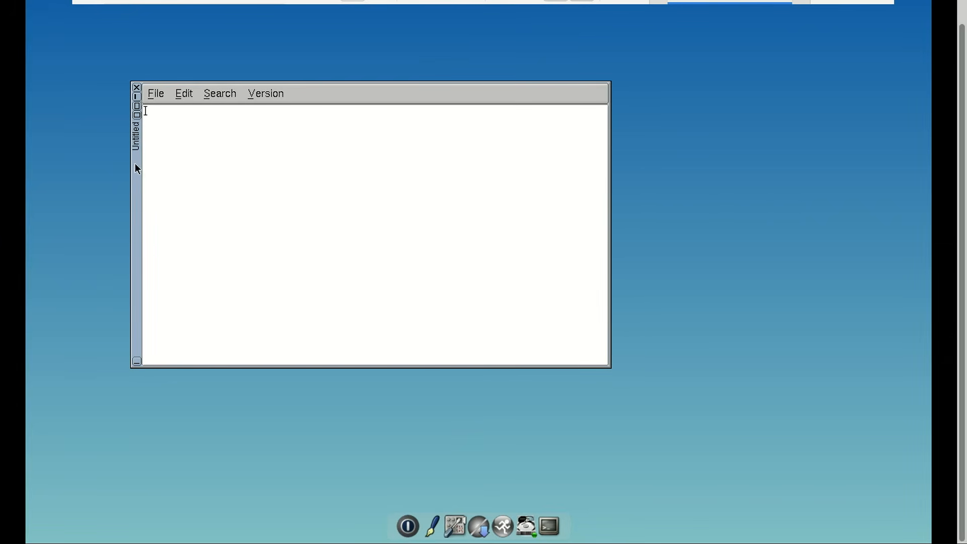
left_click(157, 97)
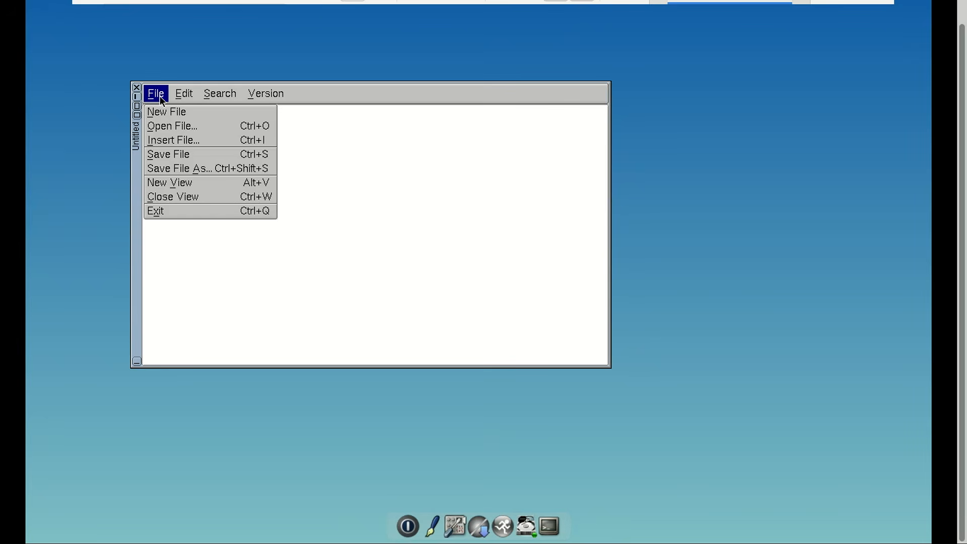
mouse_move(255, 102)
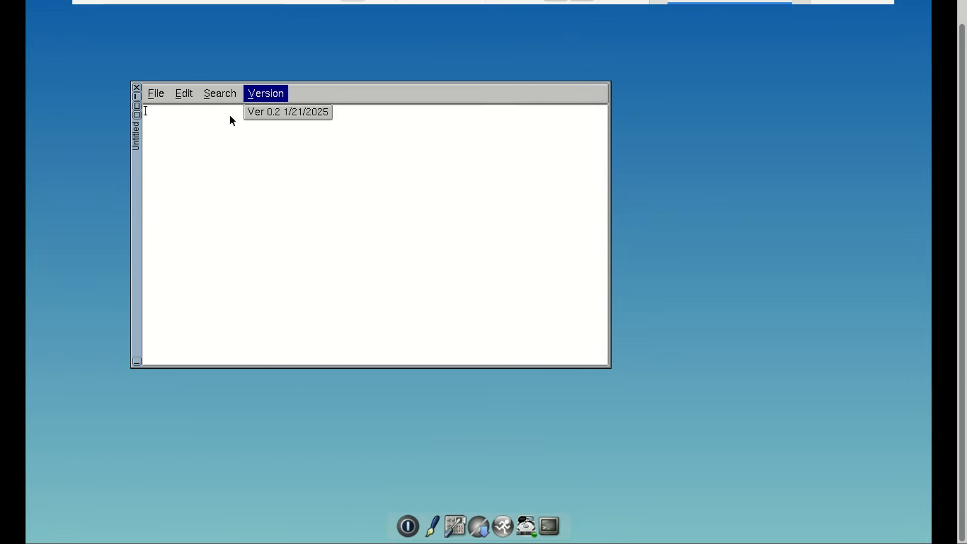
left_click(189, 121)
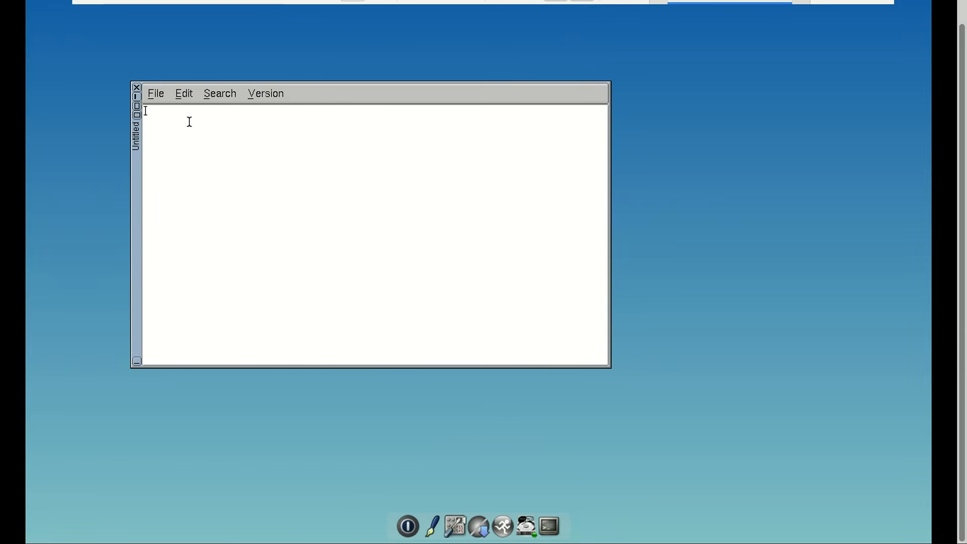
left_click(261, 98)
left_click(261, 108)
Step: Enter the test text "bbbb" in the untitled document and close the editor without saving
type("bbbb")
left_click(139, 88)
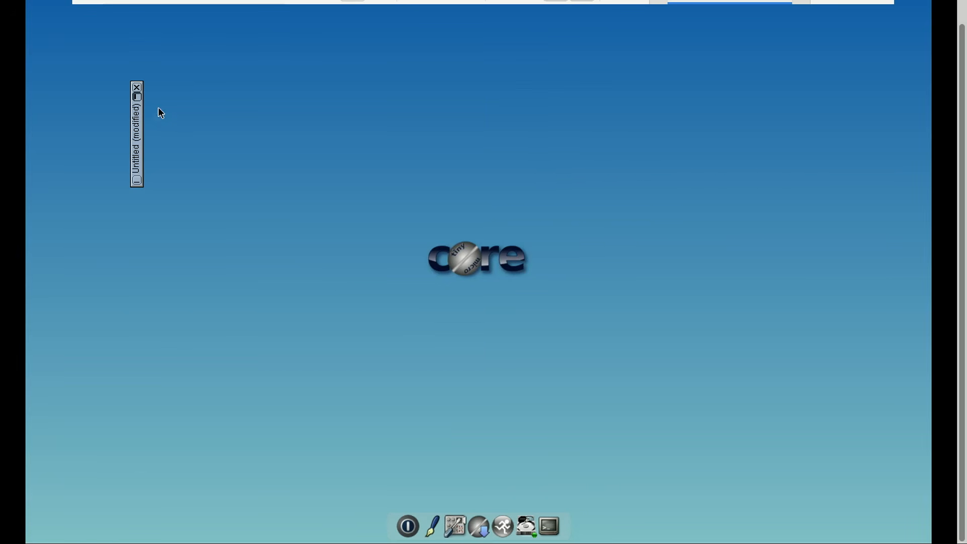
left_click(136, 87)
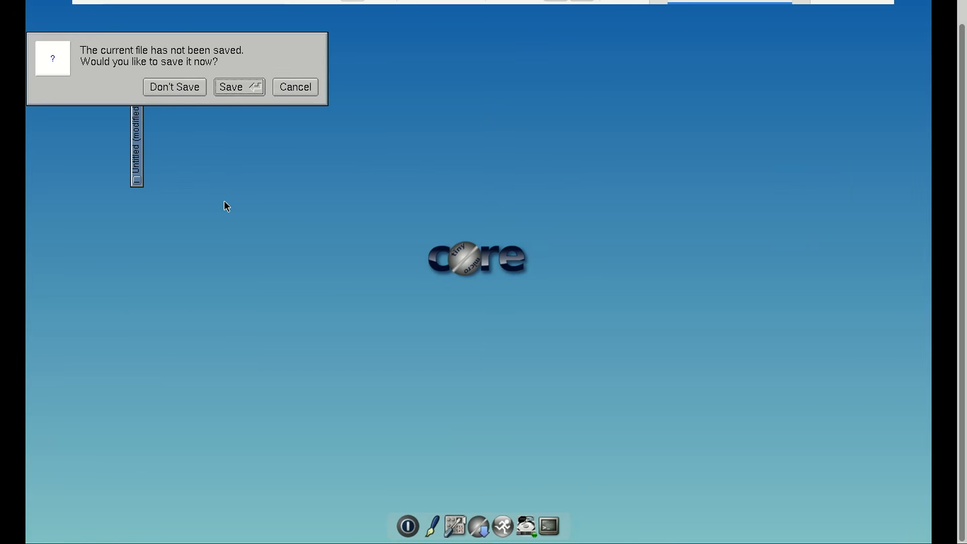
left_click(179, 88)
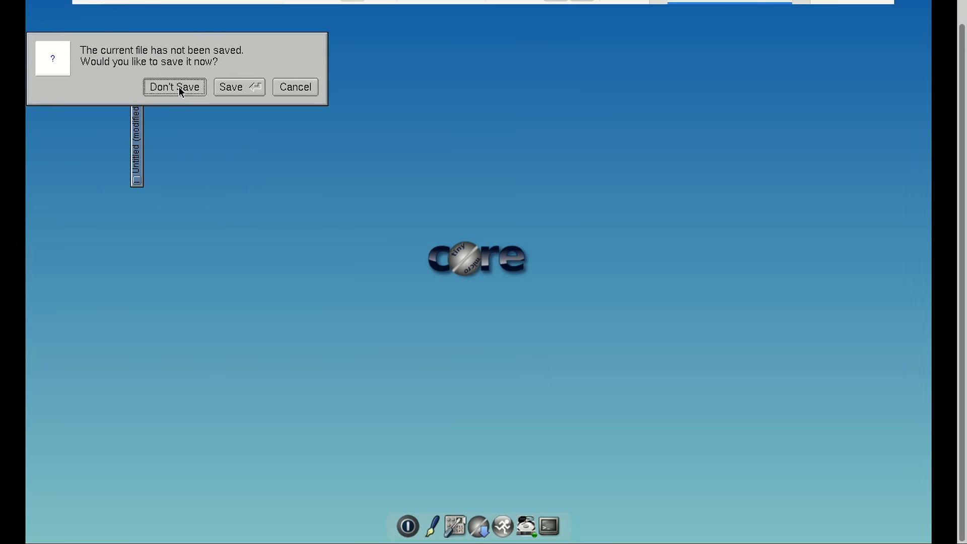
Step: Launch the Apps browser, run the first-run fastest-mirror check, accept the suggested mirror, and bring the whole window into view
left_click(490, 512)
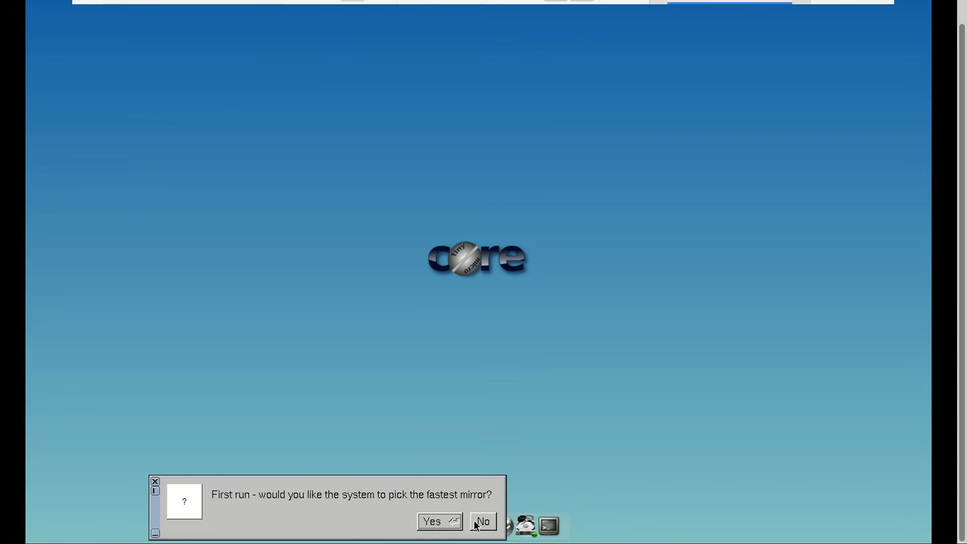
left_click(448, 526)
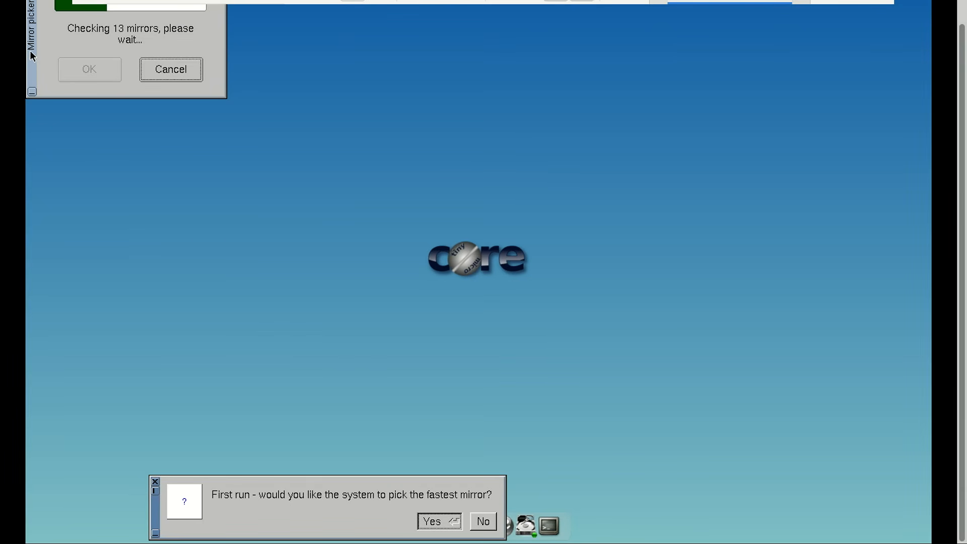
left_click_drag(32, 51, 135, 187)
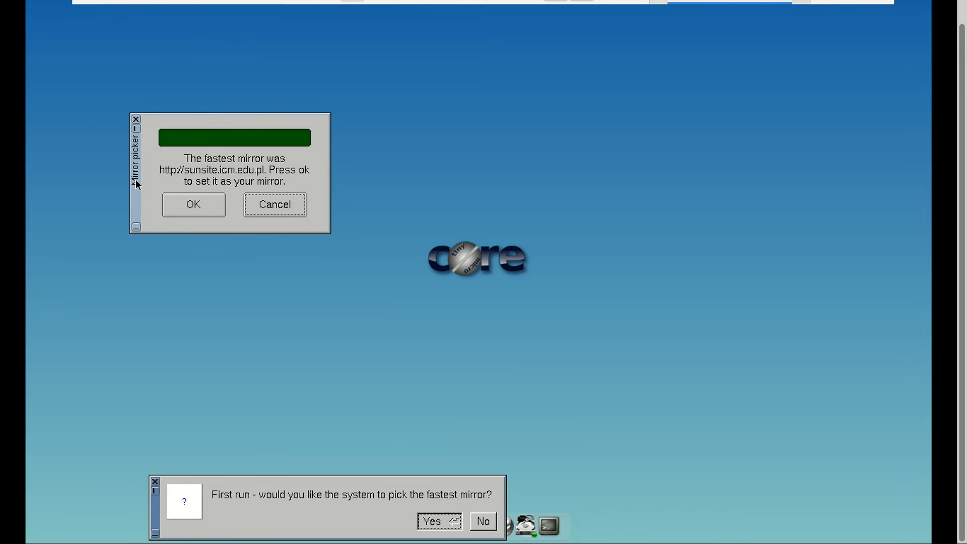
left_click(197, 210)
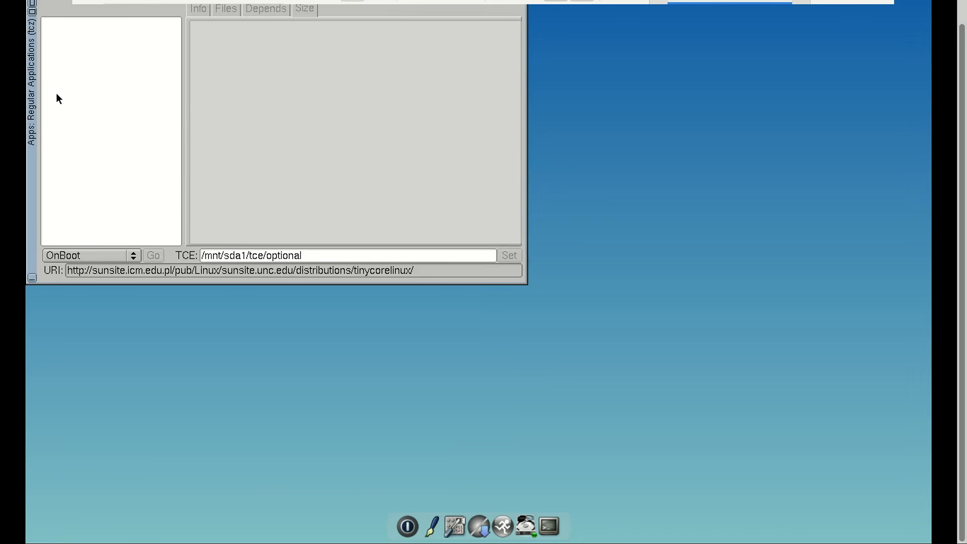
left_click_drag(31, 80, 140, 204)
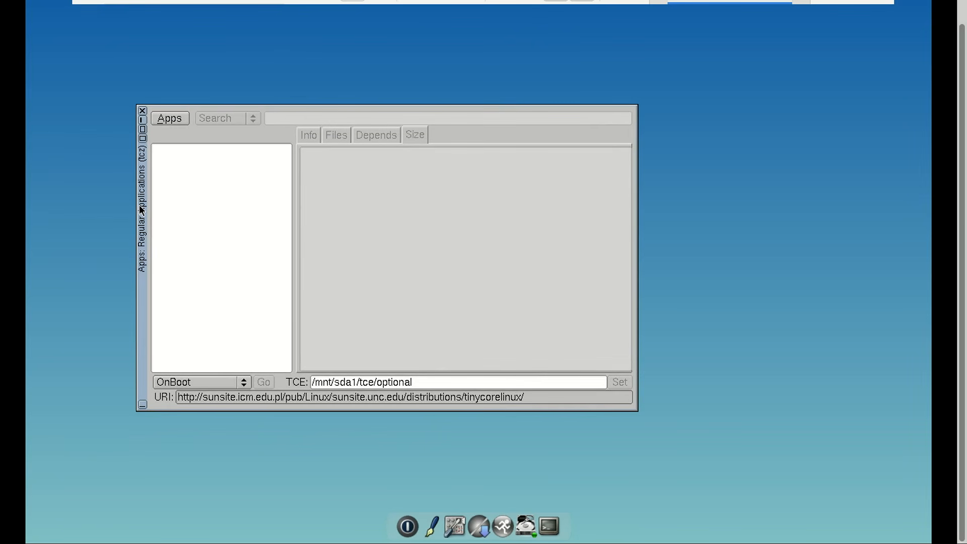
left_click(166, 119)
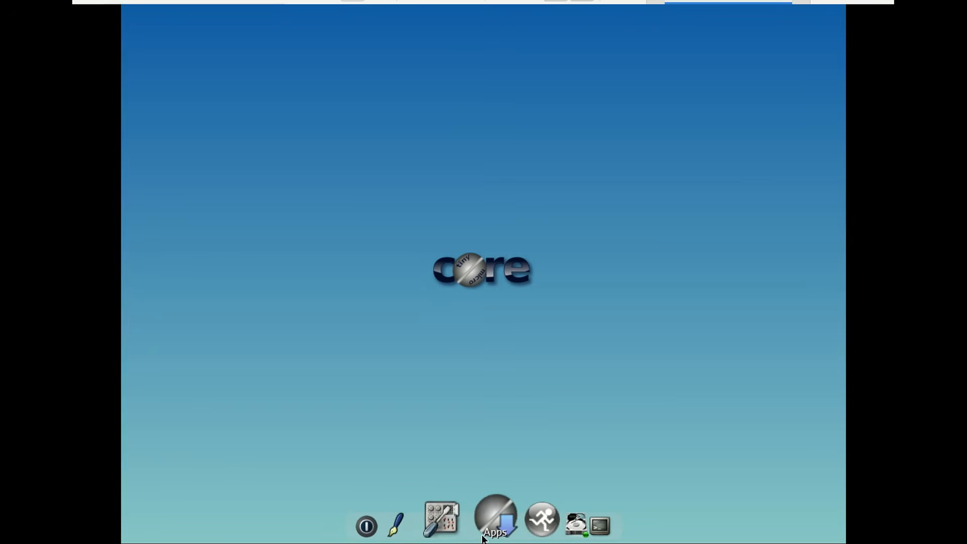
Step: Launch the Apps browser again on the fresh desktop and let it find and set the fastest mirror
left_click(488, 528)
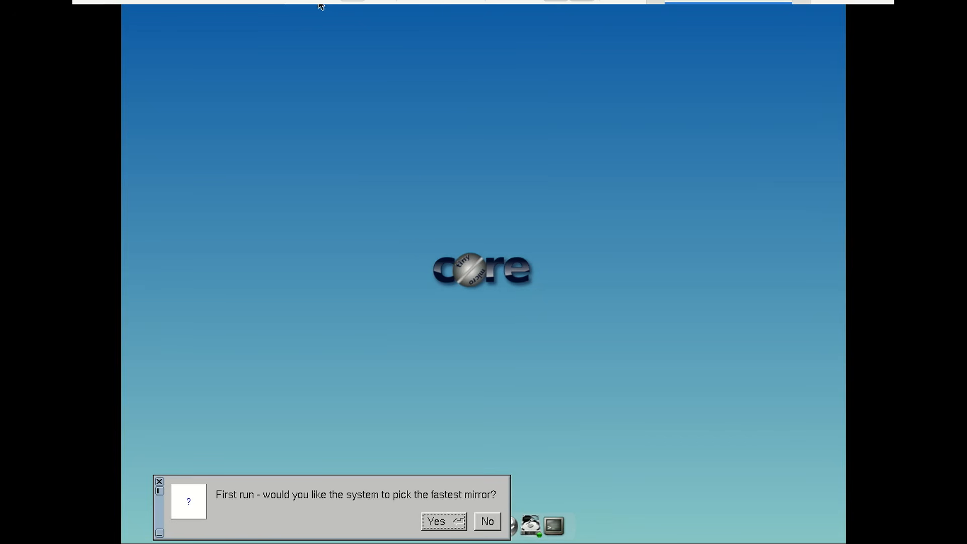
left_click(451, 524)
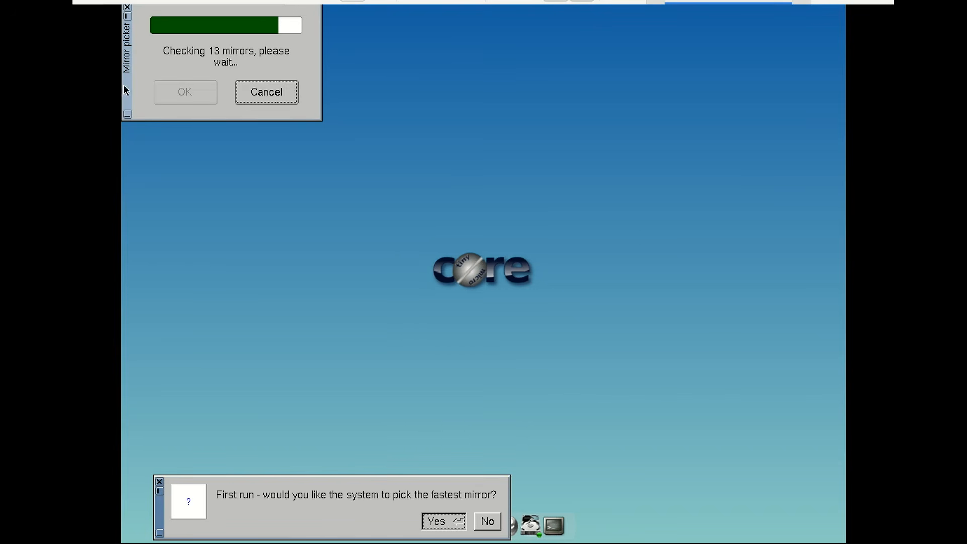
left_click_drag(124, 82, 130, 101)
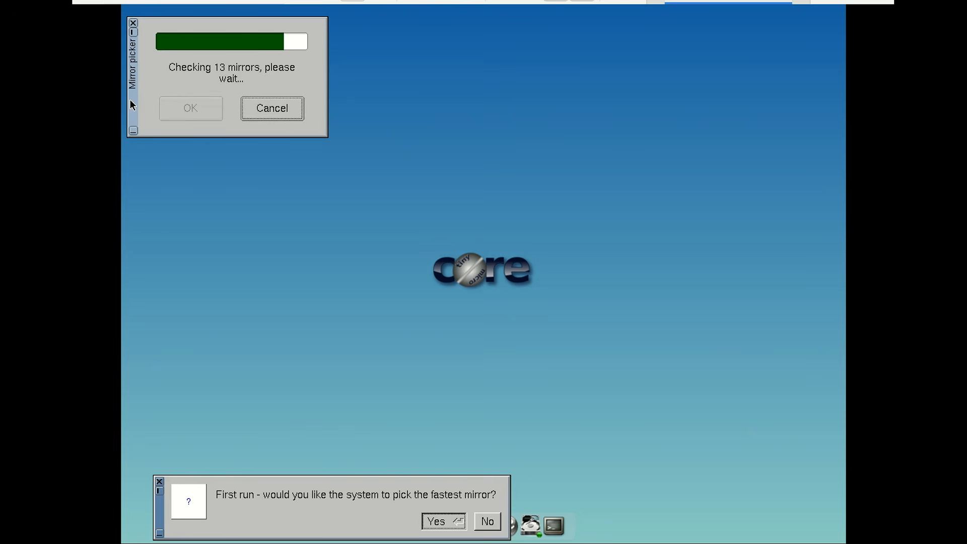
left_click(175, 110)
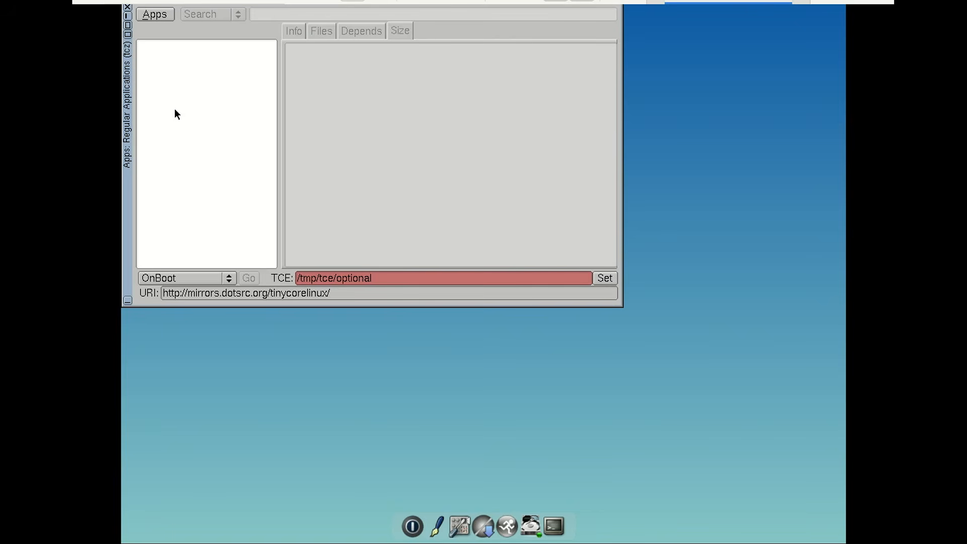
Step: Browse the remote extensions and search them for "install"
left_click(171, 69)
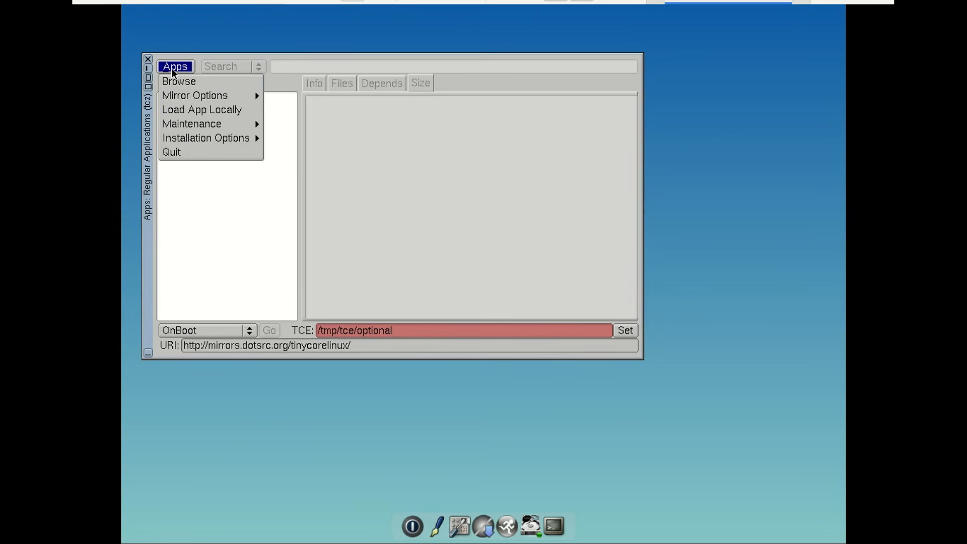
left_click(182, 84)
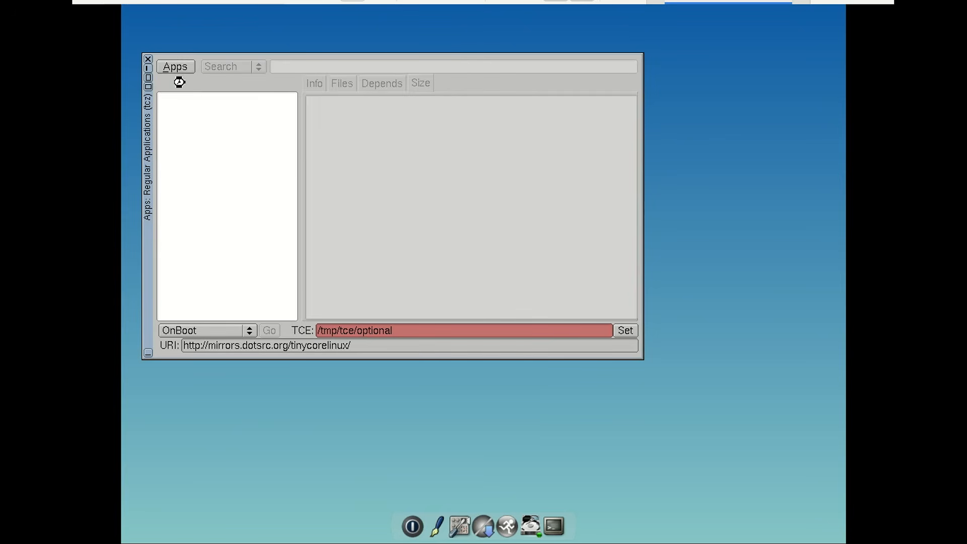
type("install")
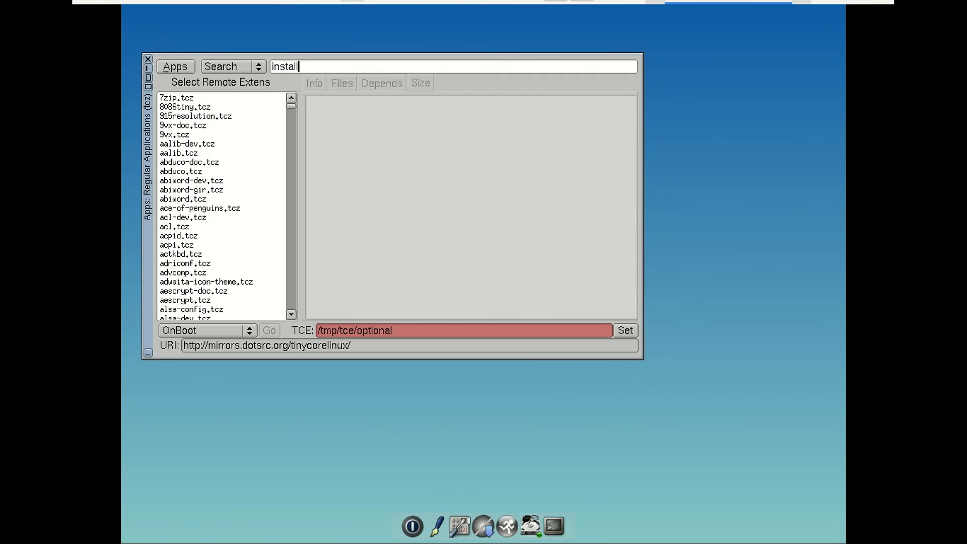
key("Return")
Step: Select the tc-install-GUI.tcz extension and install it with the OnBoot option
left_click(232, 118)
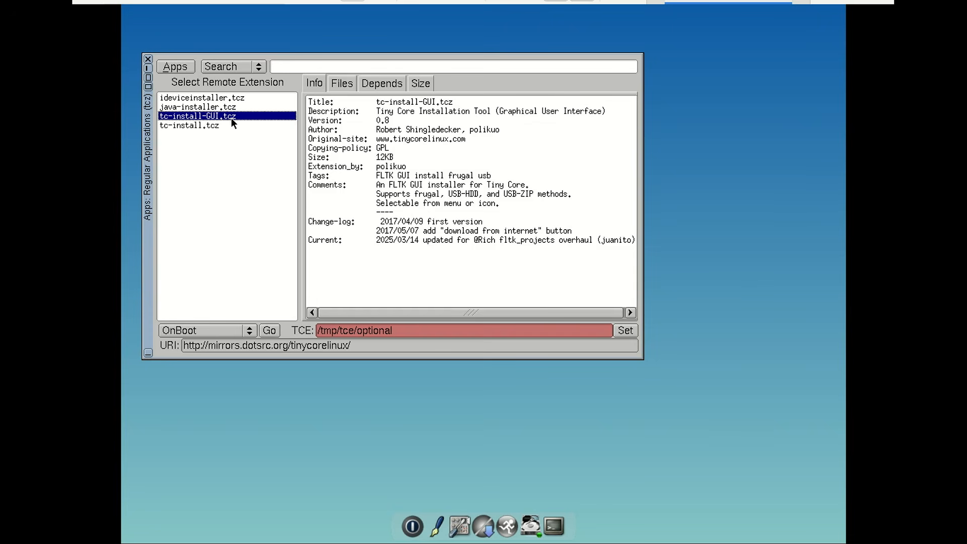
left_click_drag(276, 328, 279, 337)
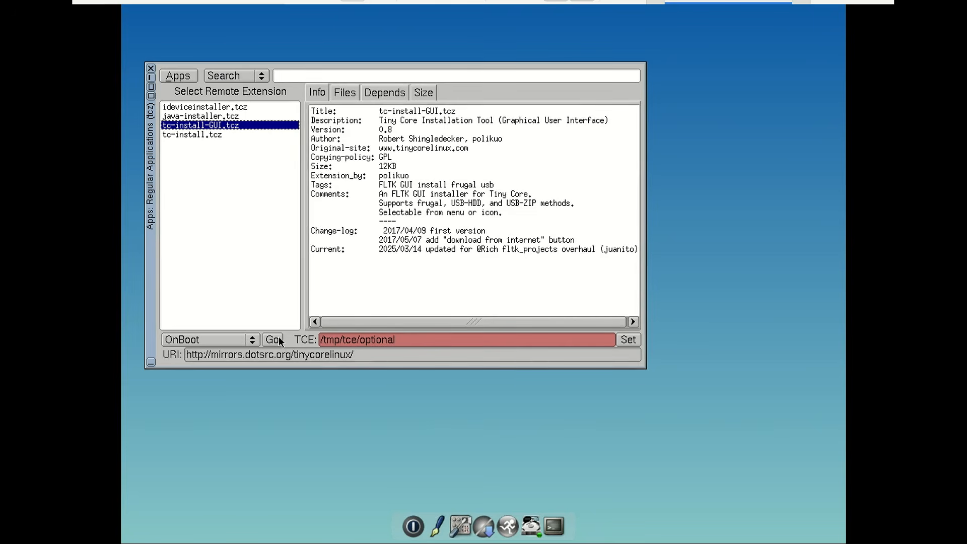
left_click(279, 340)
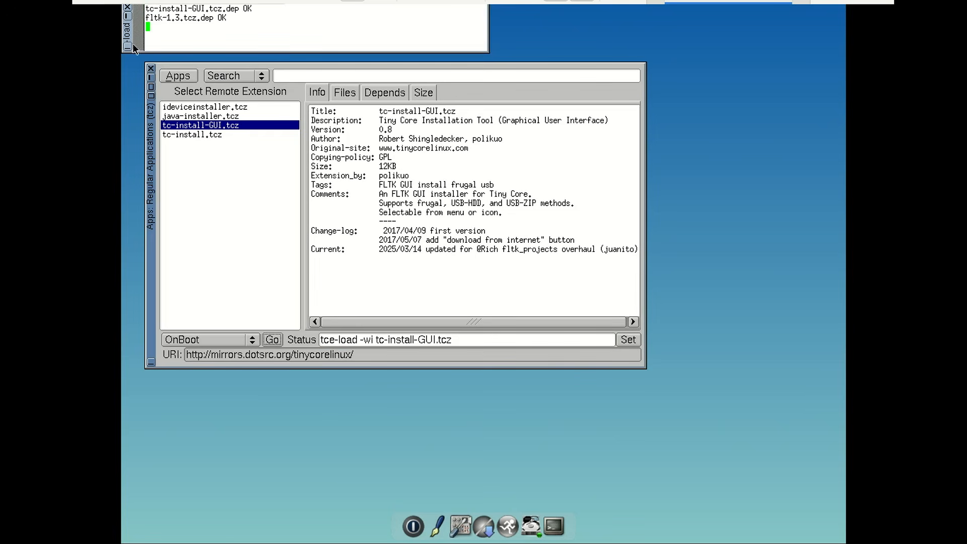
left_click_drag(127, 37, 127, 50)
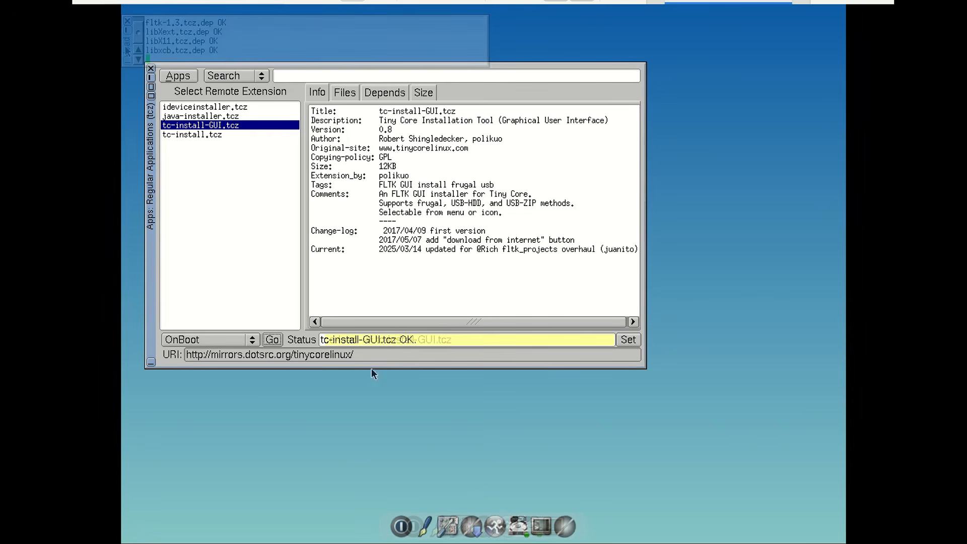
left_click_drag(439, 338, 320, 338)
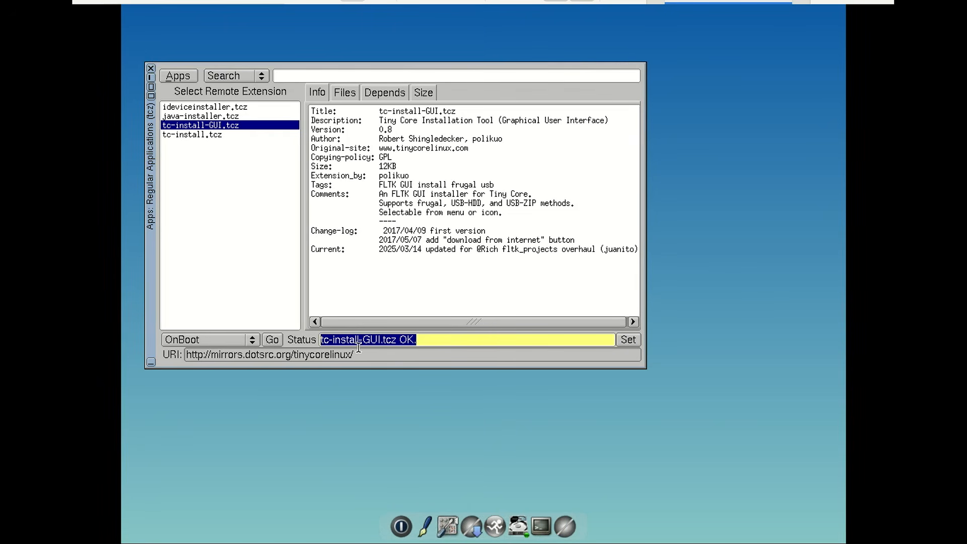
Step: Check the desktop's Applications list, close the Apps browser, and launch the tc-install tool
right_click(469, 378)
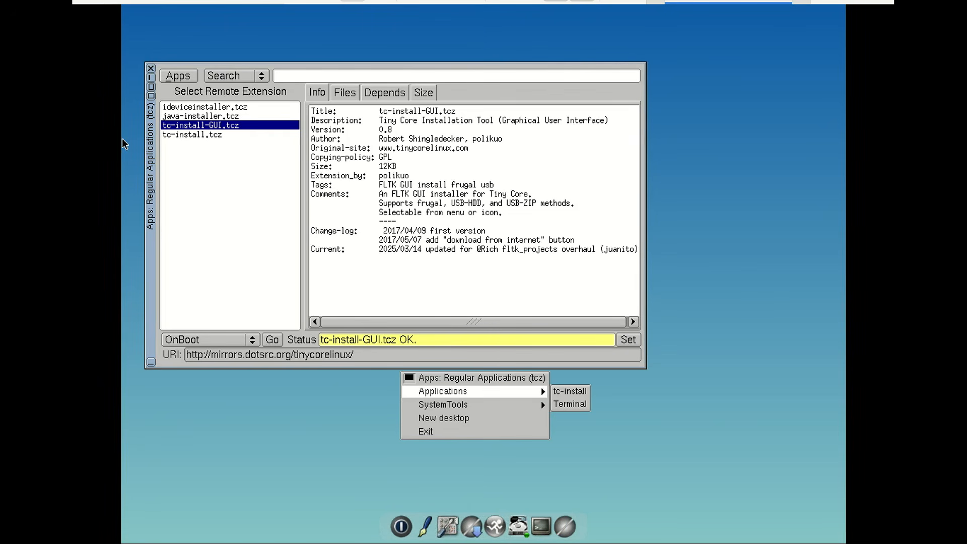
left_click(157, 76)
left_click(150, 68)
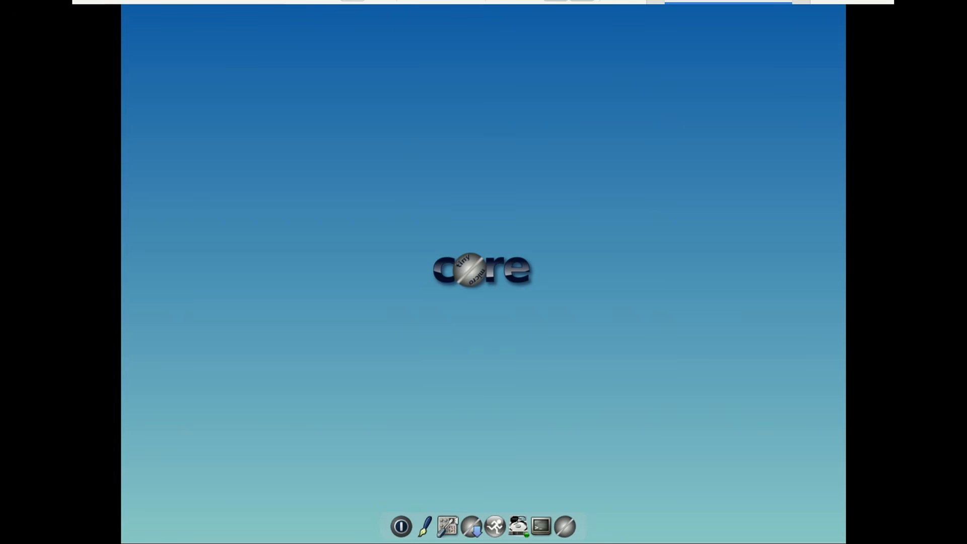
left_click(572, 516)
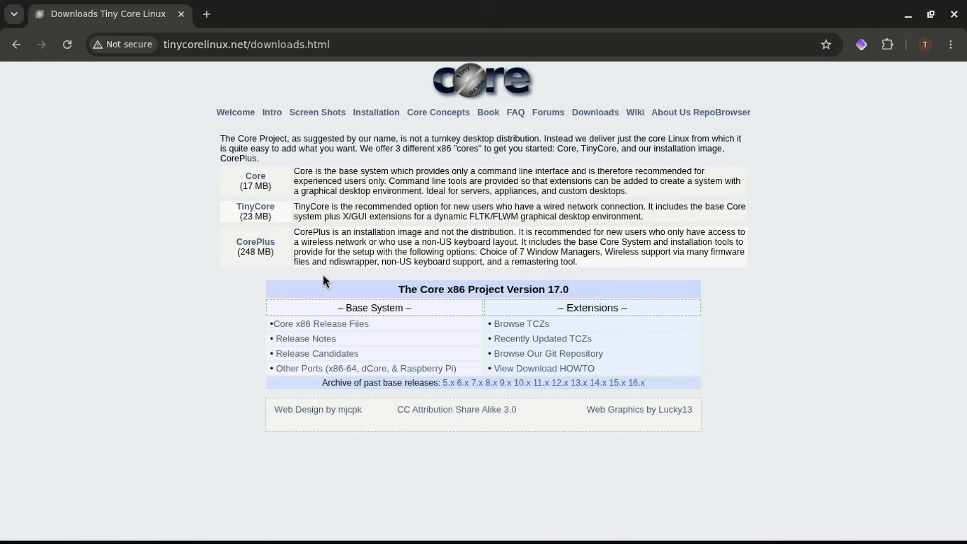
Step: Switch to the web browser, download the CorePlus image from the Tiny Core downloads page, and keep the blocked file
left_click(263, 245)
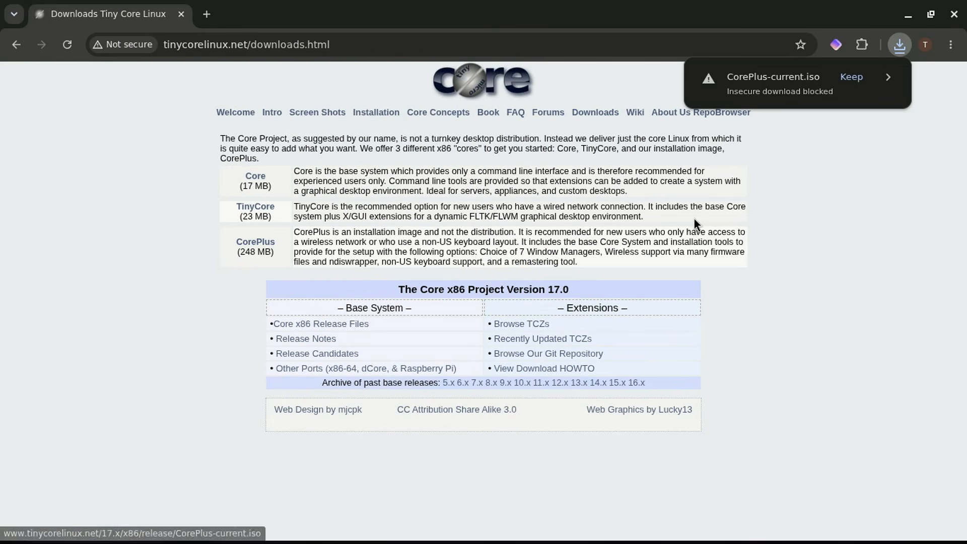
left_click(845, 76)
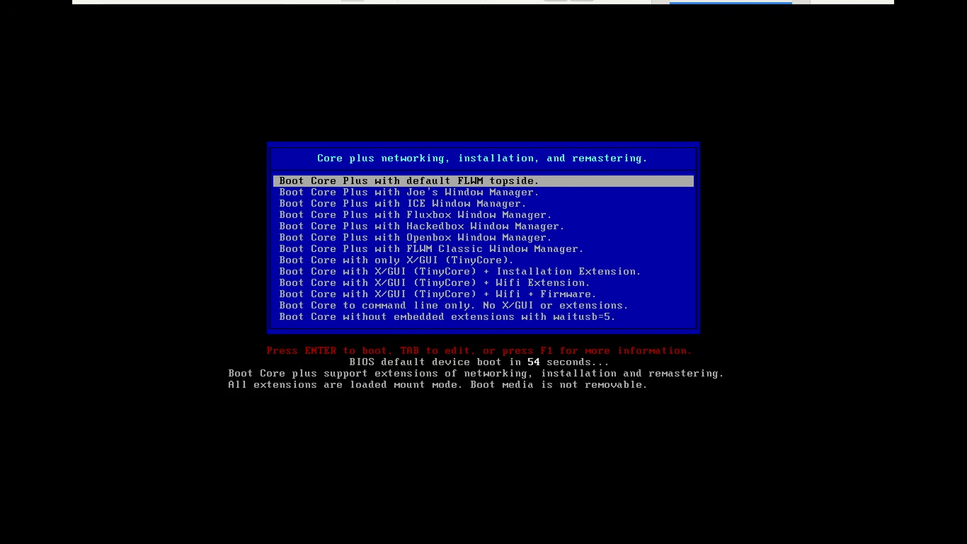
Step: Examine the Core Plus boot entries and their descriptions, from the window manager choices down to the command-line options
key("Down")
key("Up")
key("Down")
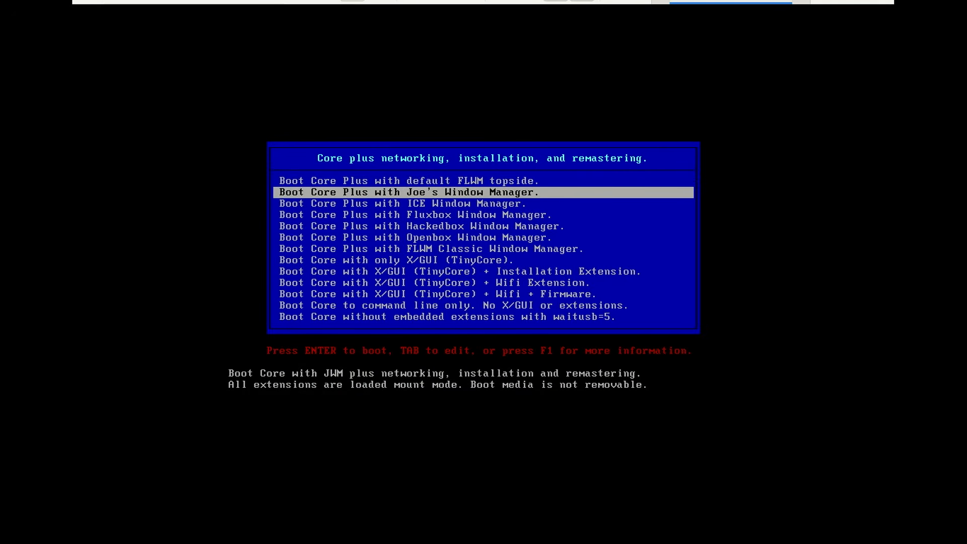
key("Down")
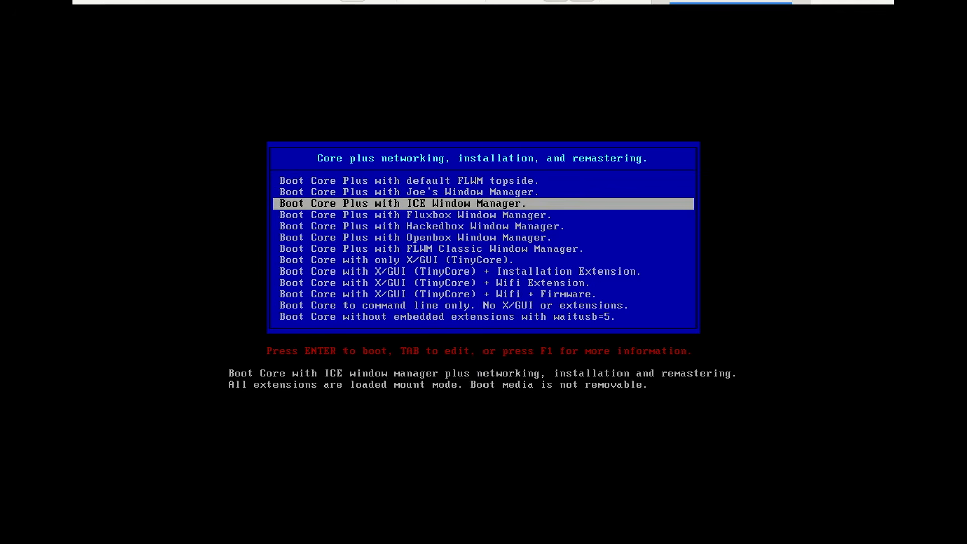
key("Down")
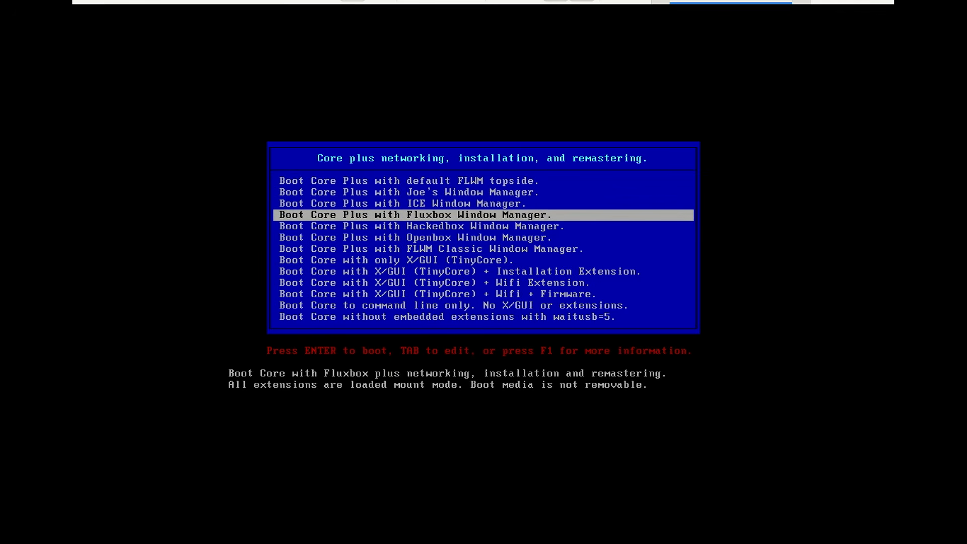
key("Down")
key("Down")
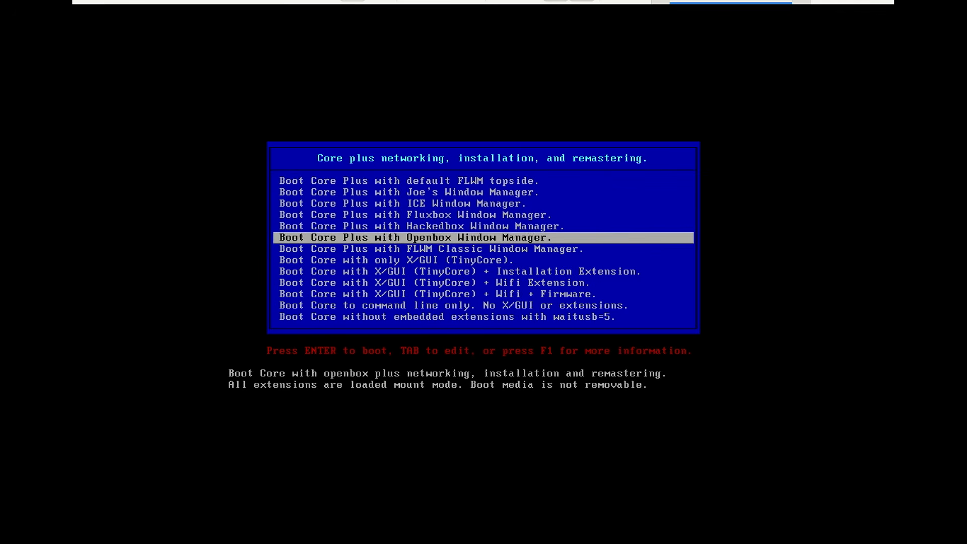
key("Down")
key("Down")
key("Down")
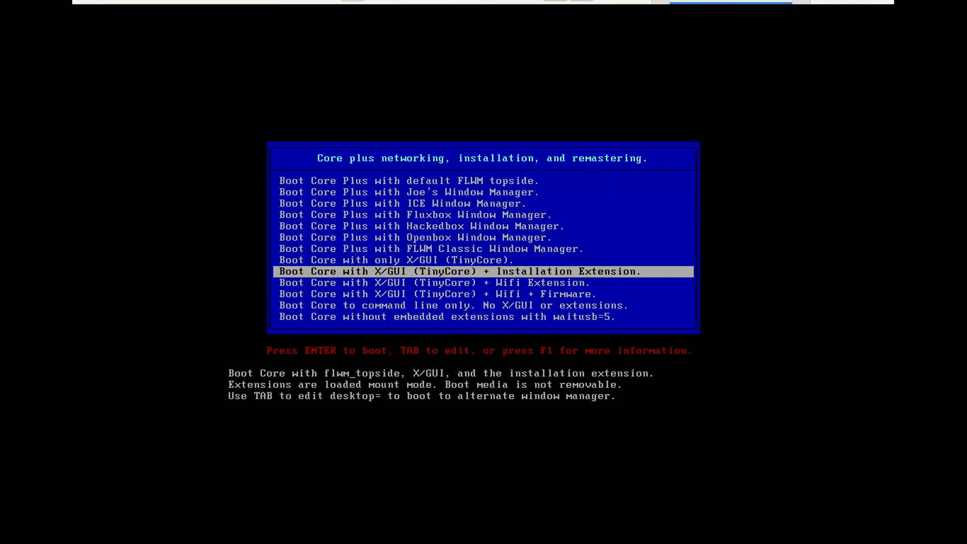
key("Down")
key("Down")
key("Down")
key("Down")
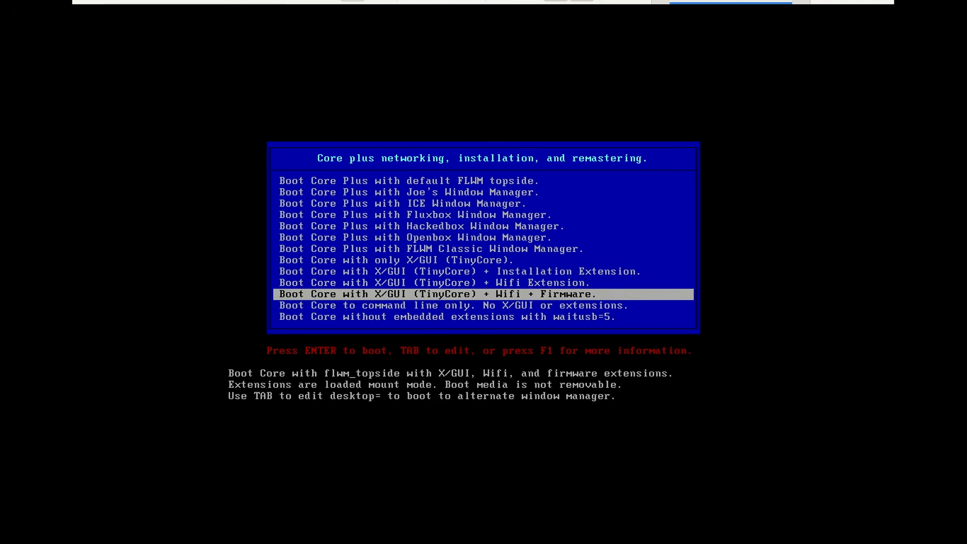
Step: Return to the first boot entry and boot Core Plus with the default FLWM topside
key("Up")
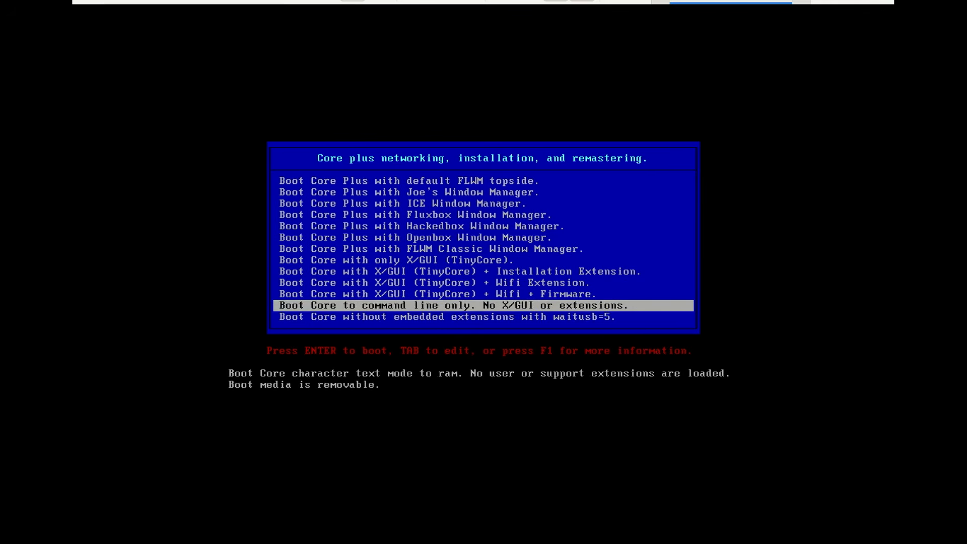
key("Up")
key("Up")
key("Up")
key("Up")
key("Up")
key("Up")
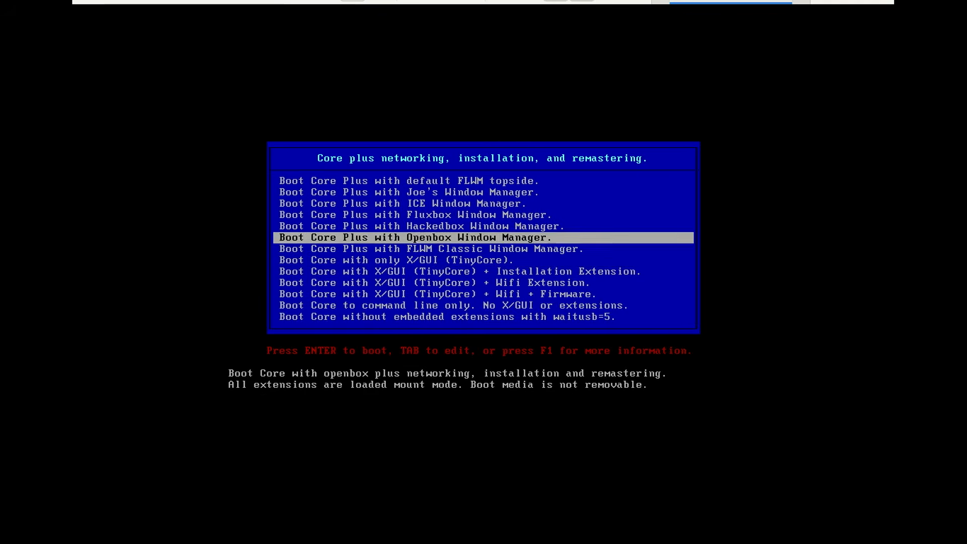
key("Up")
key("Up")
key("Up")
key("Up")
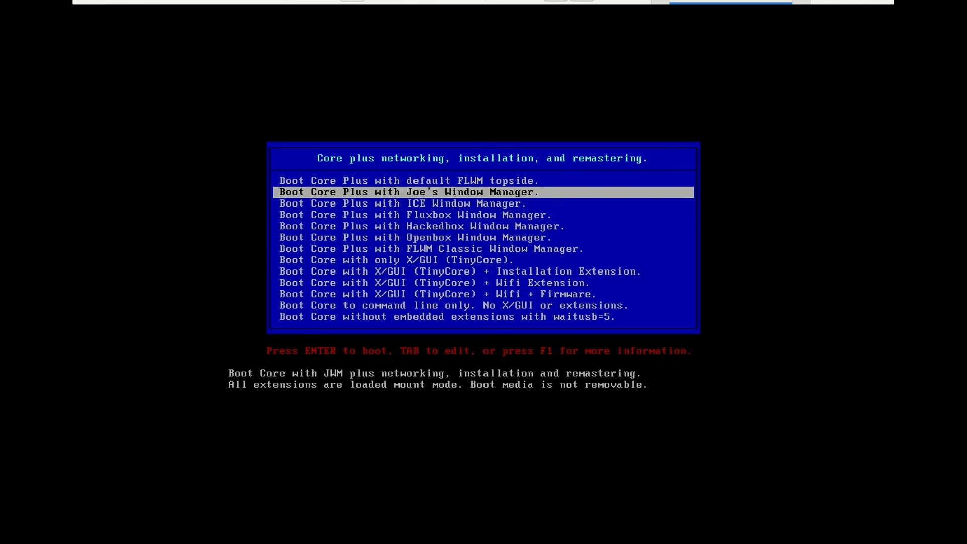
key("Up")
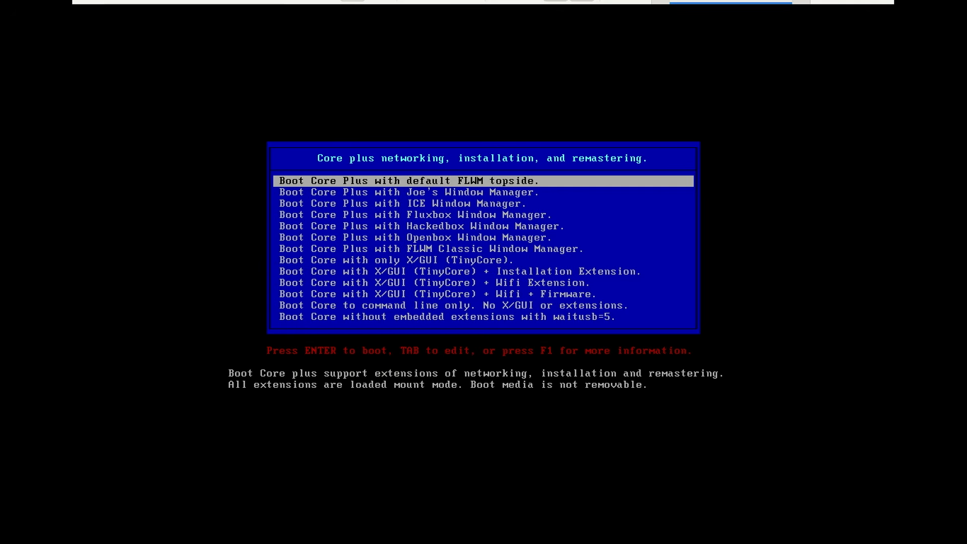
key("Return")
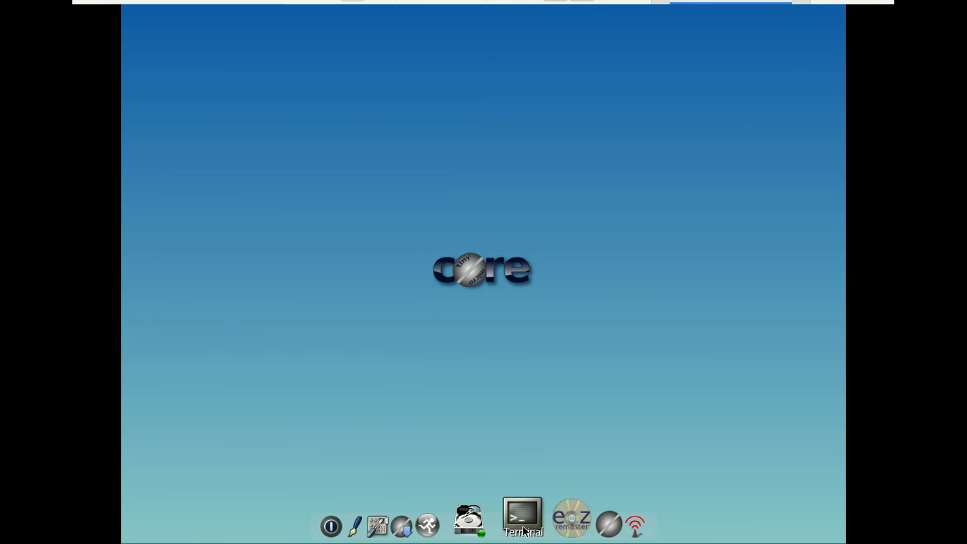
Step: Open the ezremaster tool, examine its source image and temporary directory options, and close it
left_click(550, 528)
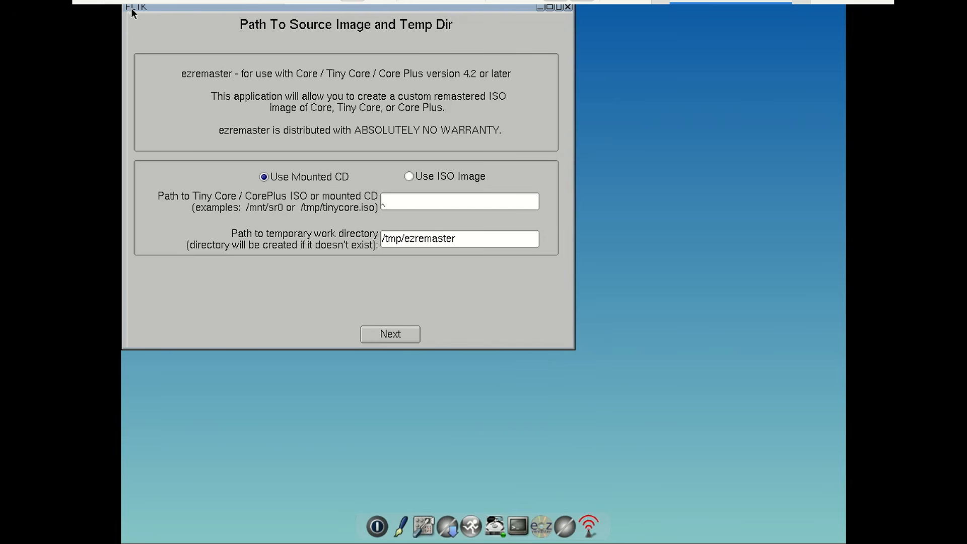
left_click_drag(151, 9, 266, 82)
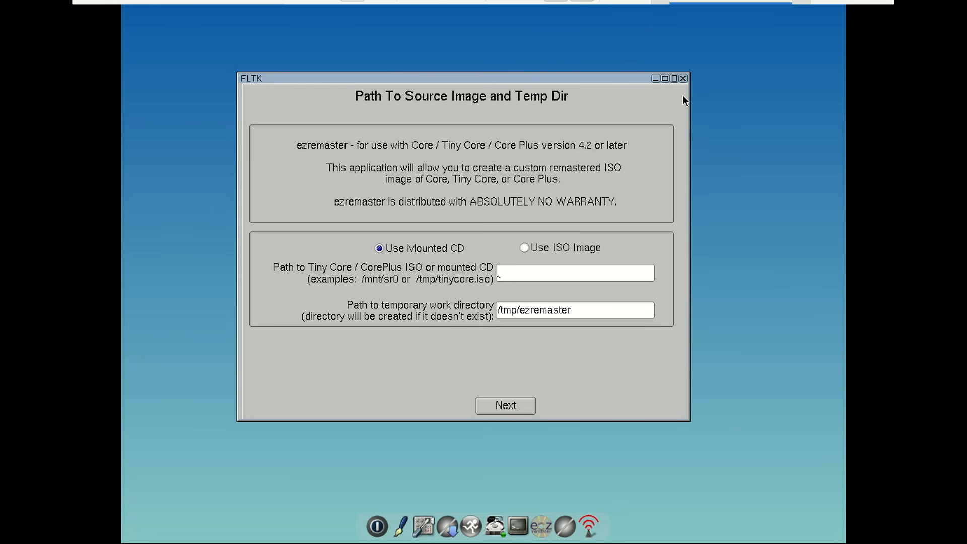
left_click(683, 78)
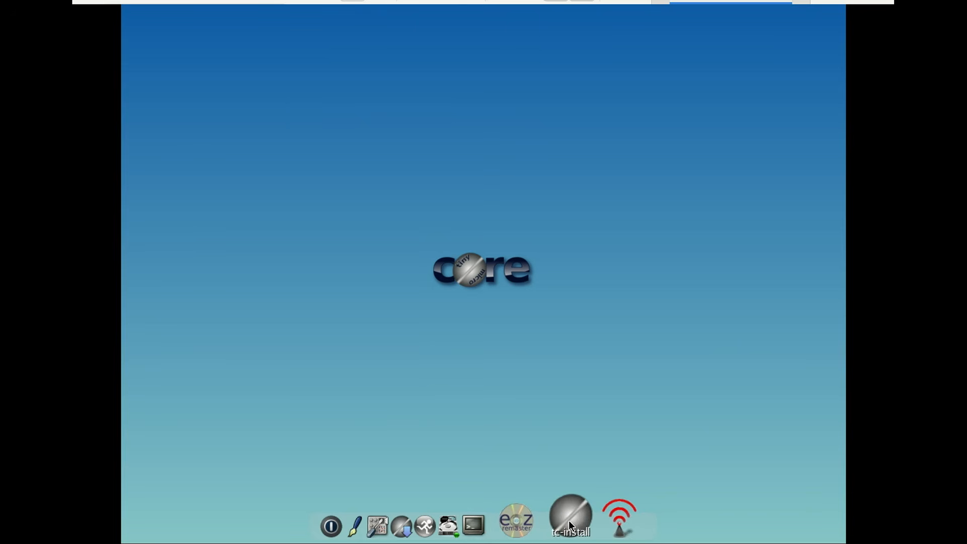
Step: Launch tc-install and configure a Frugal installation on the whole sda disk with the boot loader
left_click(569, 521)
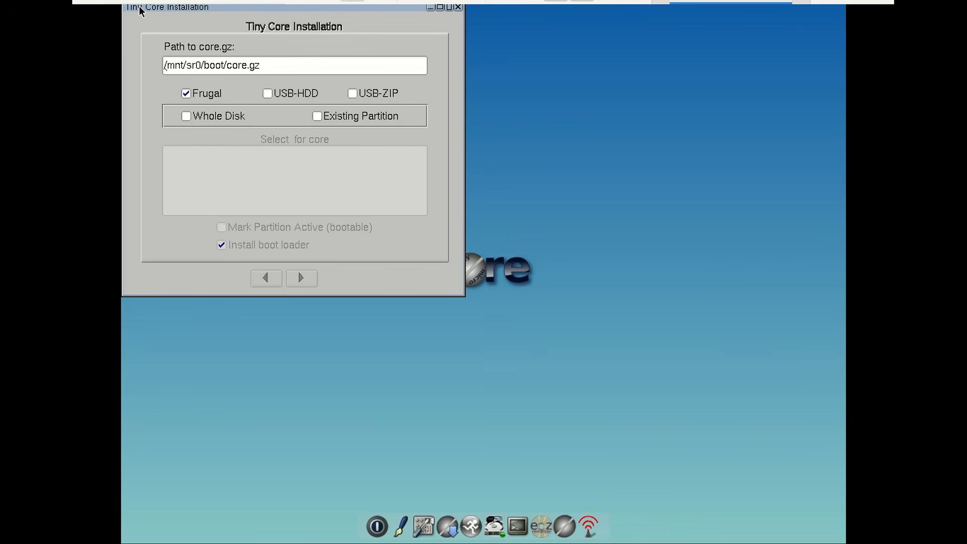
left_click_drag(135, 7, 284, 104)
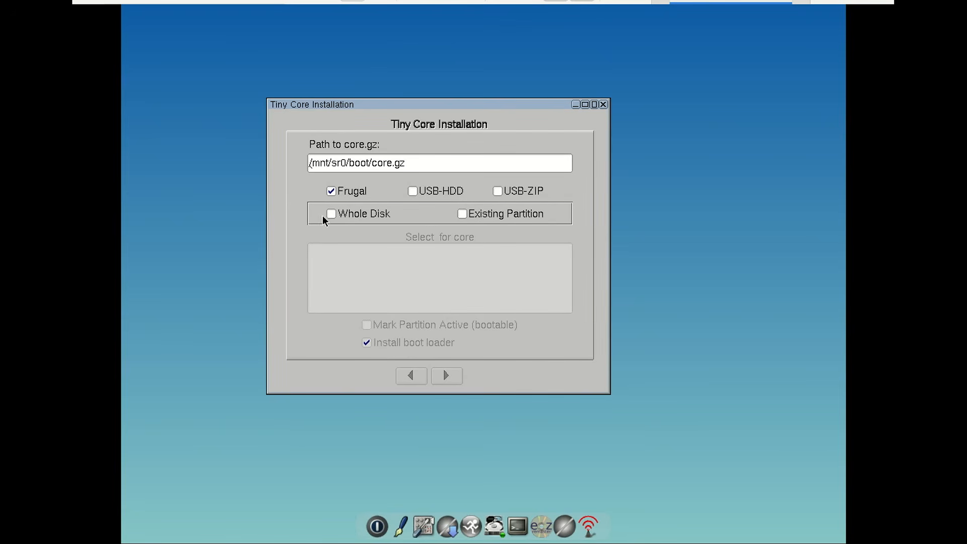
left_click(332, 191)
left_click(412, 192)
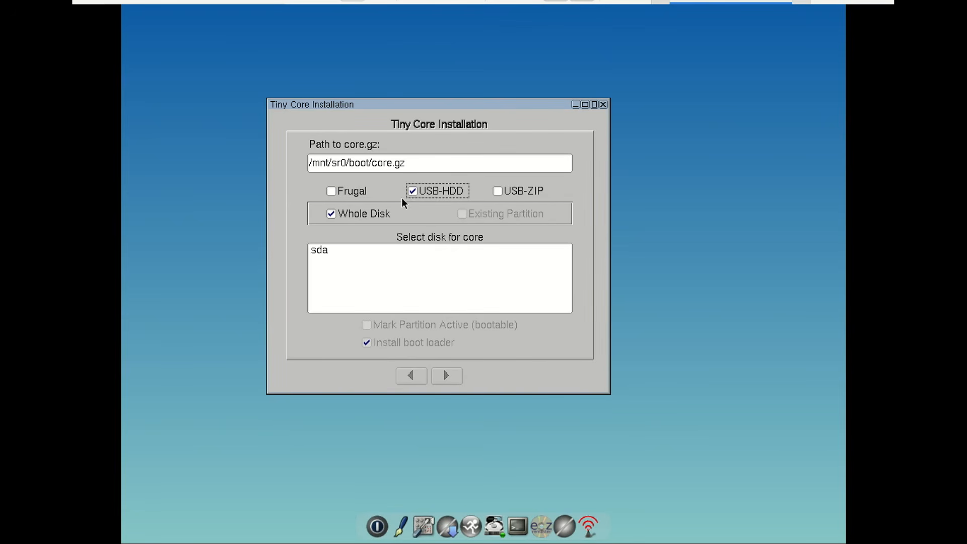
left_click(331, 192)
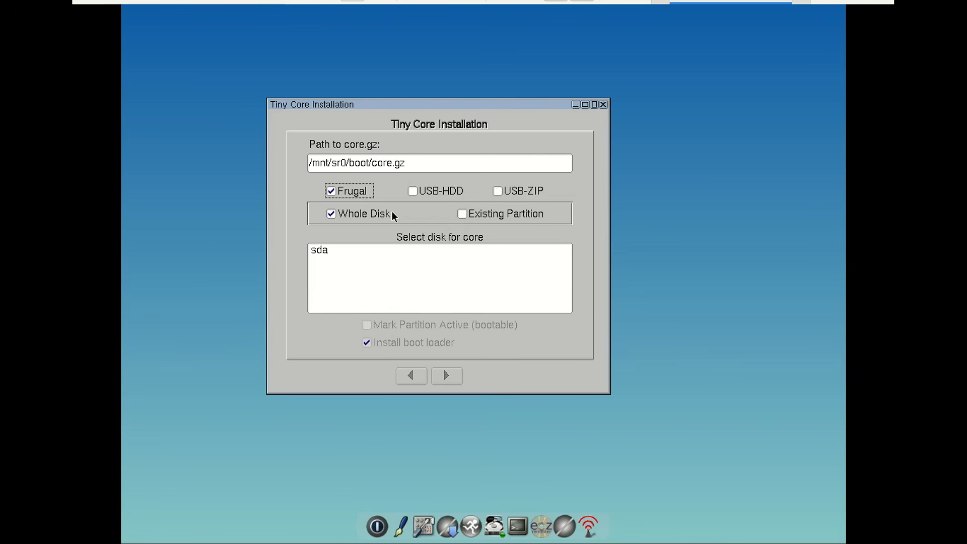
left_click(461, 216)
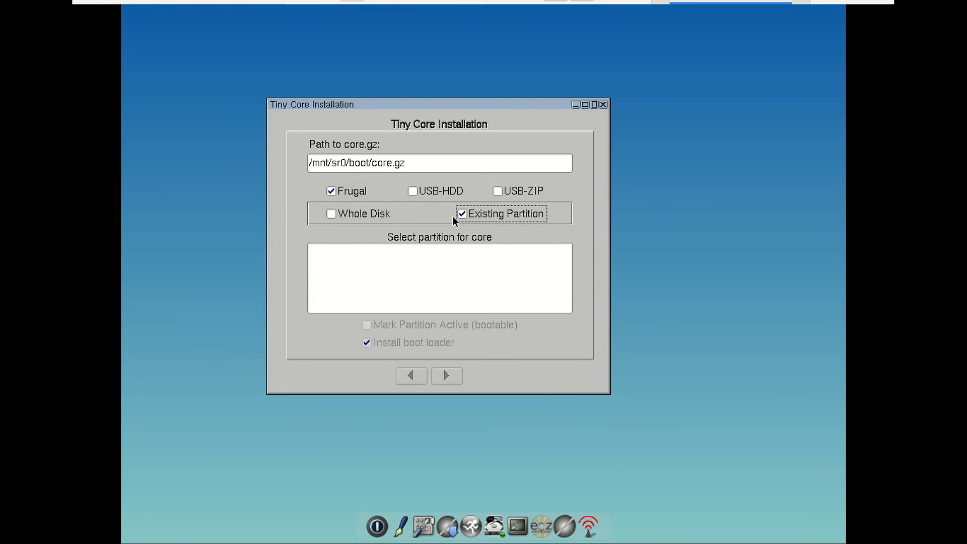
left_click(327, 213)
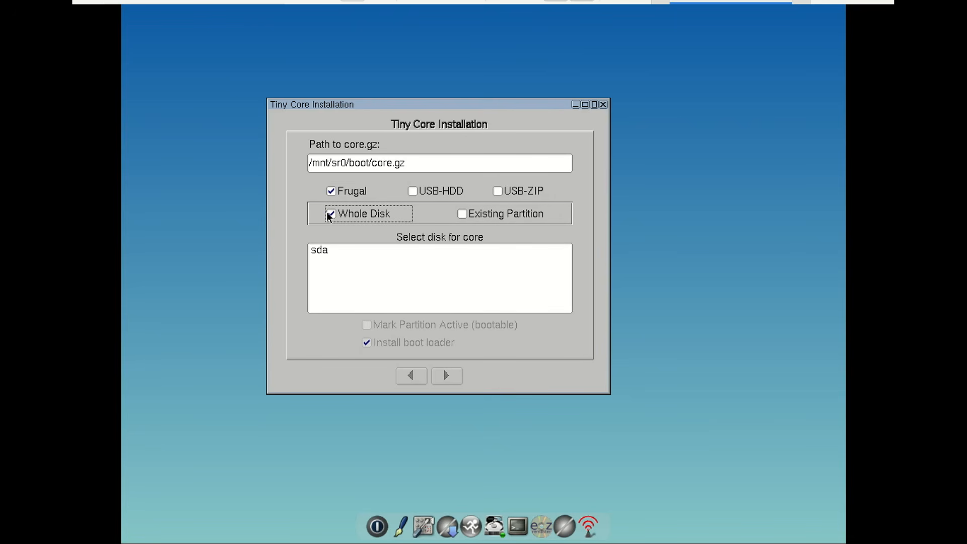
left_click(320, 251)
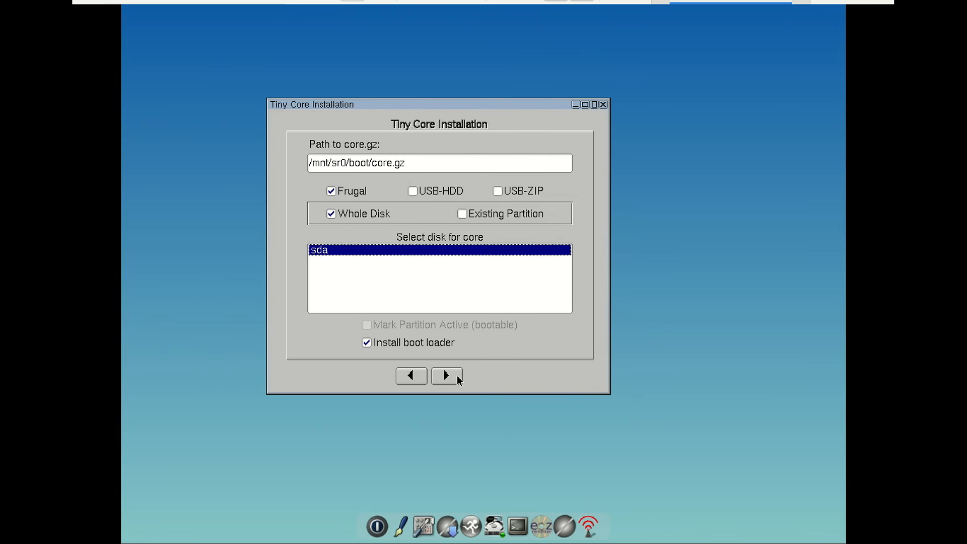
left_click(457, 375)
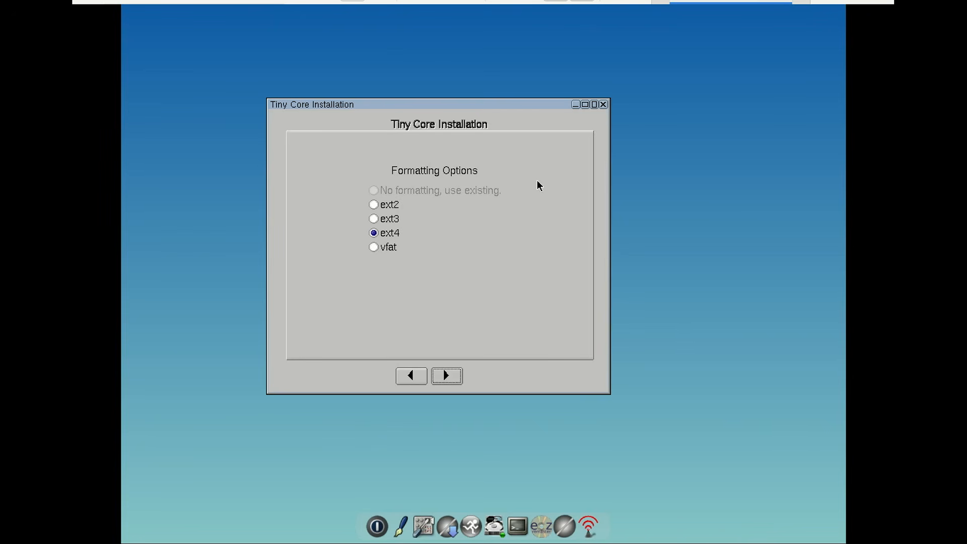
Step: Keep ext4 as the format and review the boot options reference list, leaving the options entry empty
left_click(457, 378)
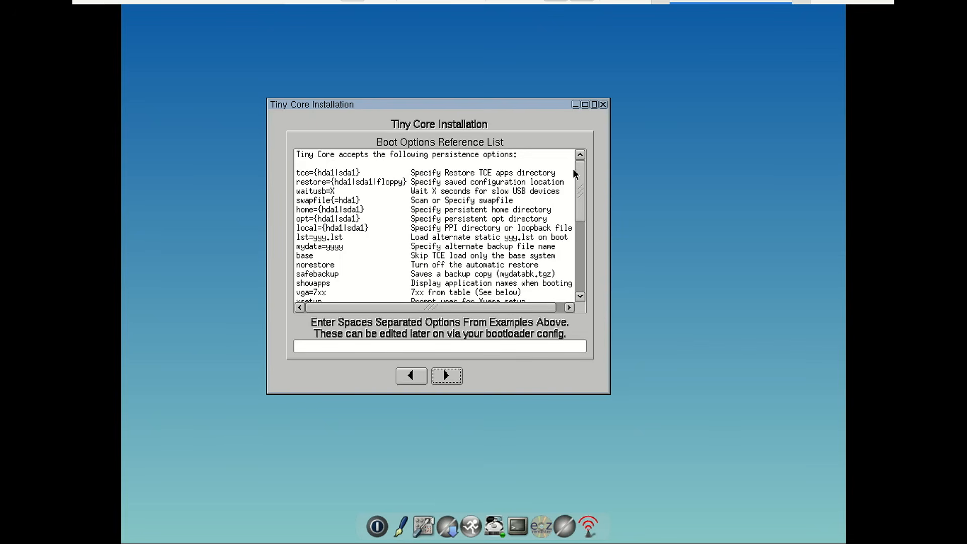
left_click_drag(579, 174, 580, 267)
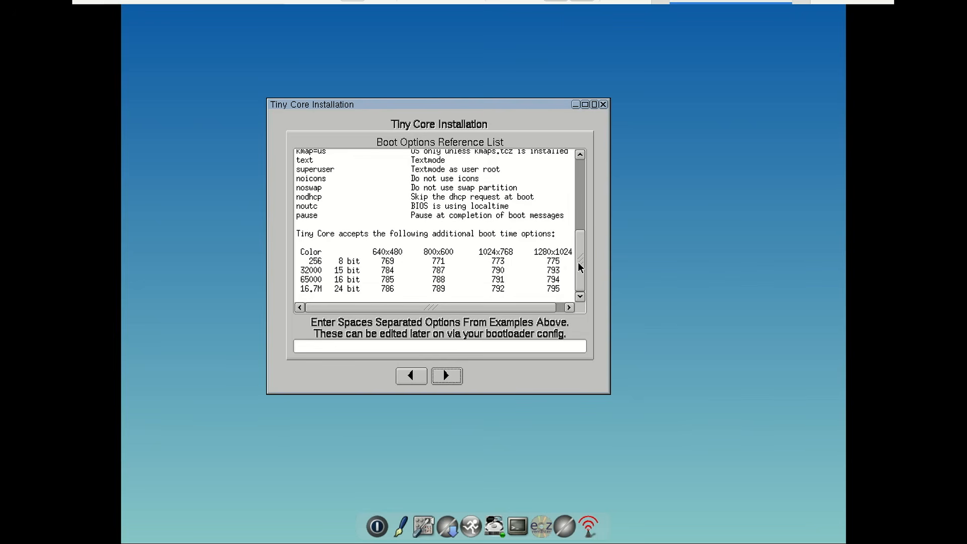
left_click_drag(579, 267, 579, 192)
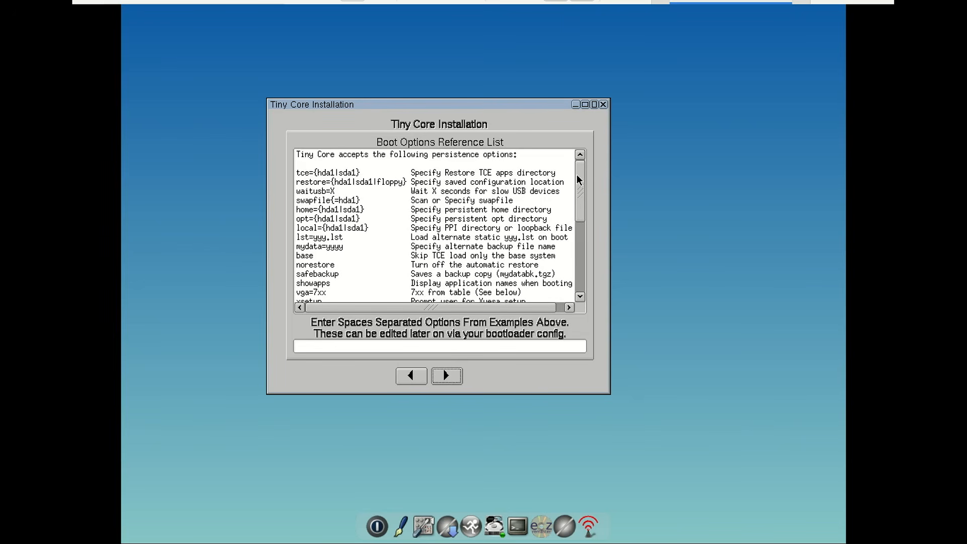
left_click(455, 375)
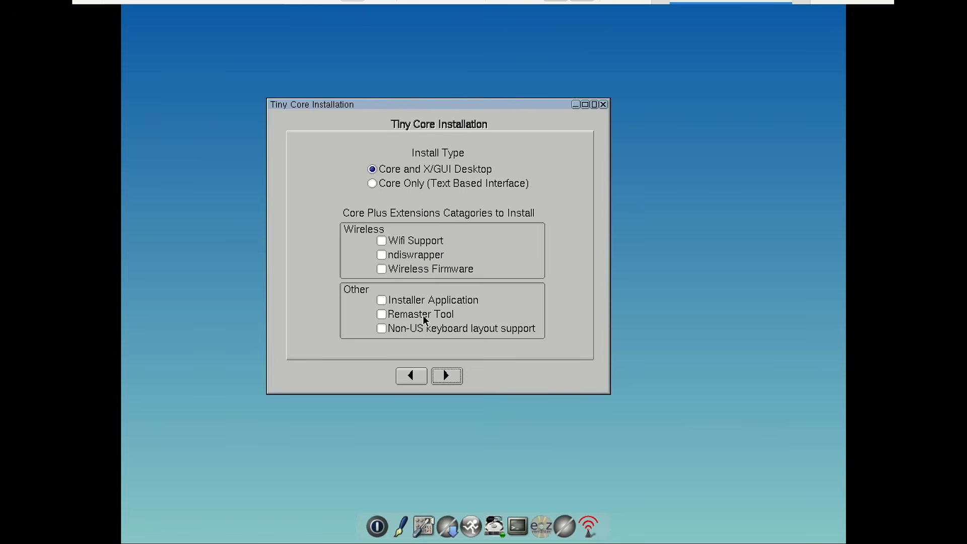
Step: Add the Remaster Tool and Installer Application to the Core and X/GUI Desktop install and run the installation
left_click(386, 315)
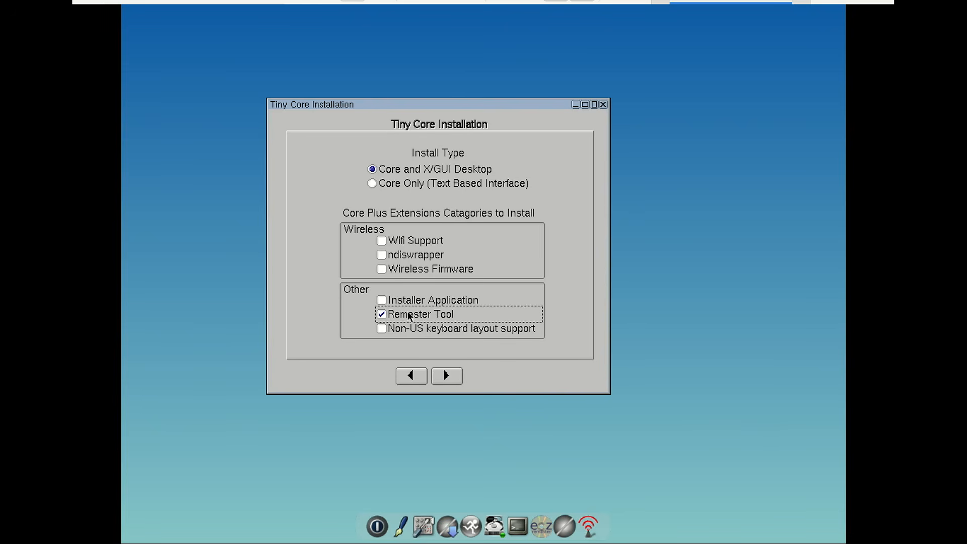
left_click(386, 305)
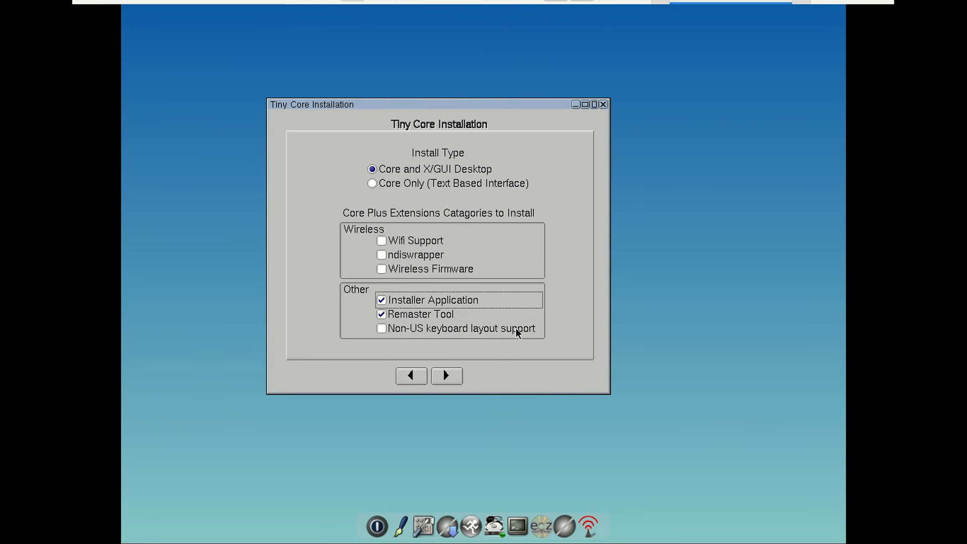
left_click(448, 374)
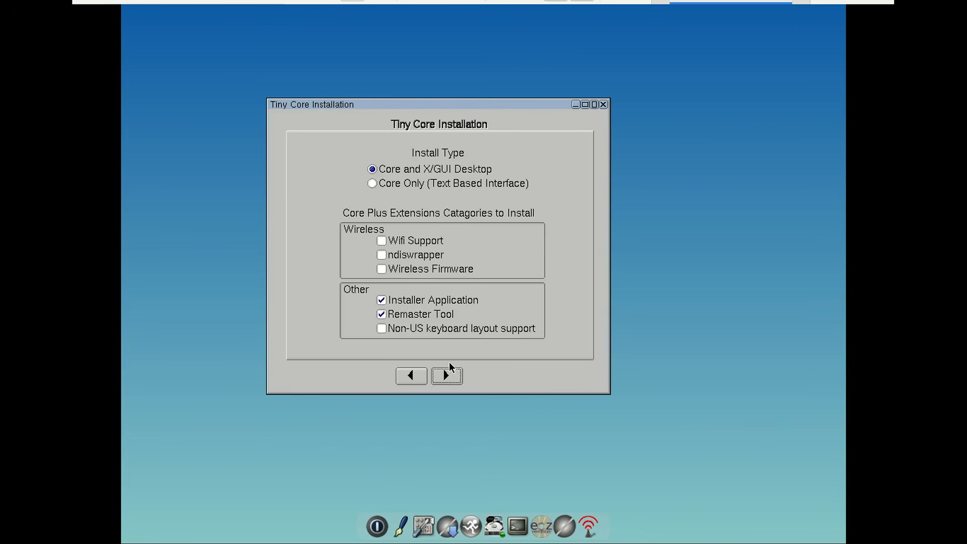
left_click(449, 374)
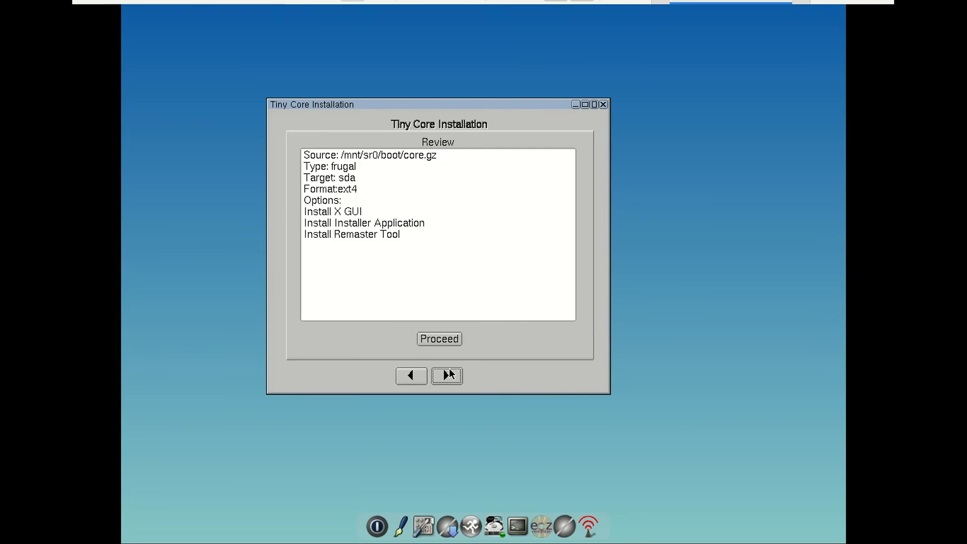
left_click(449, 343)
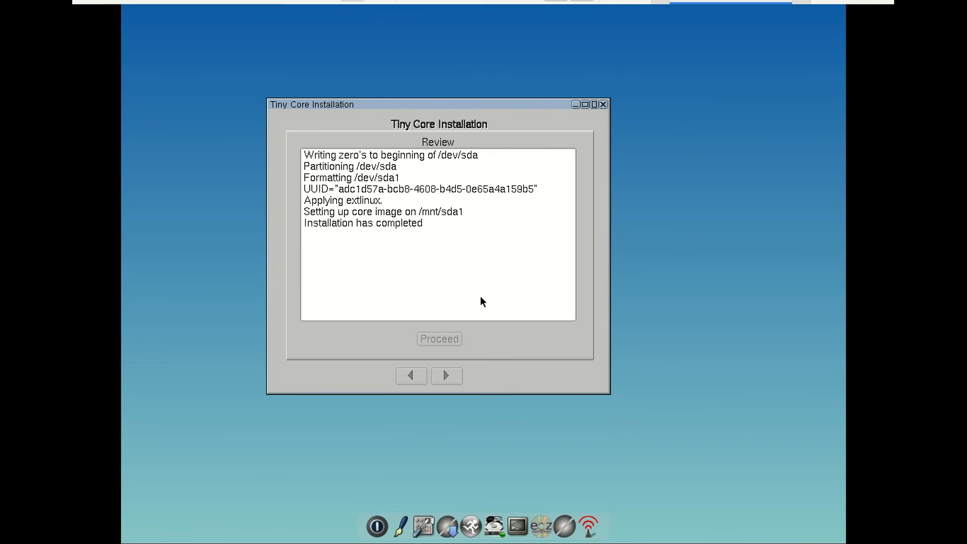
Step: Exit the live session with the Reboot option and no backup
right_click(680, 101)
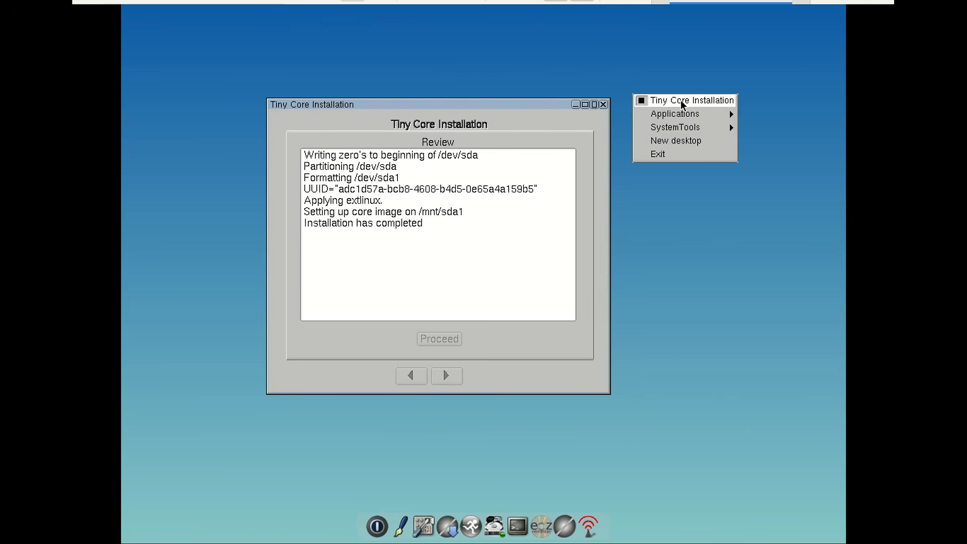
left_click(697, 153)
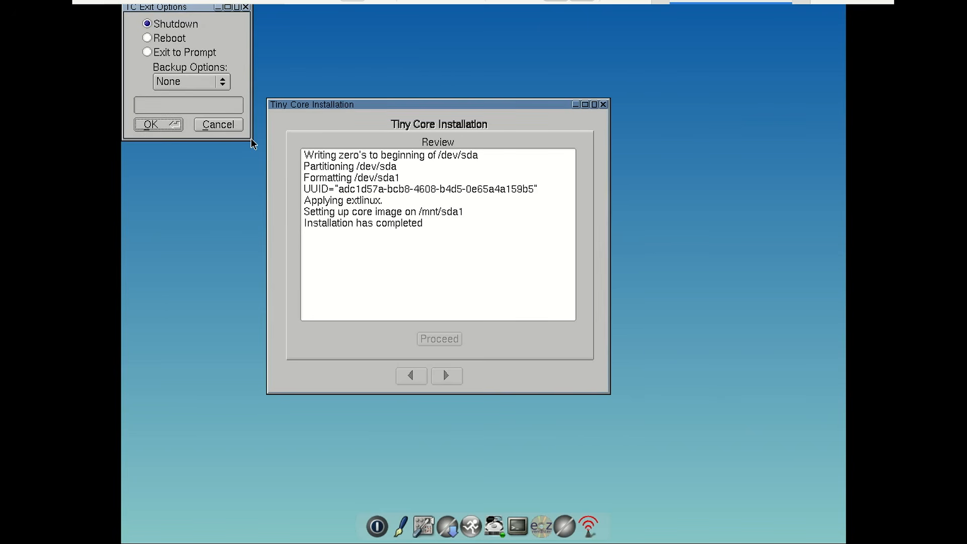
left_click(153, 39)
left_click(154, 129)
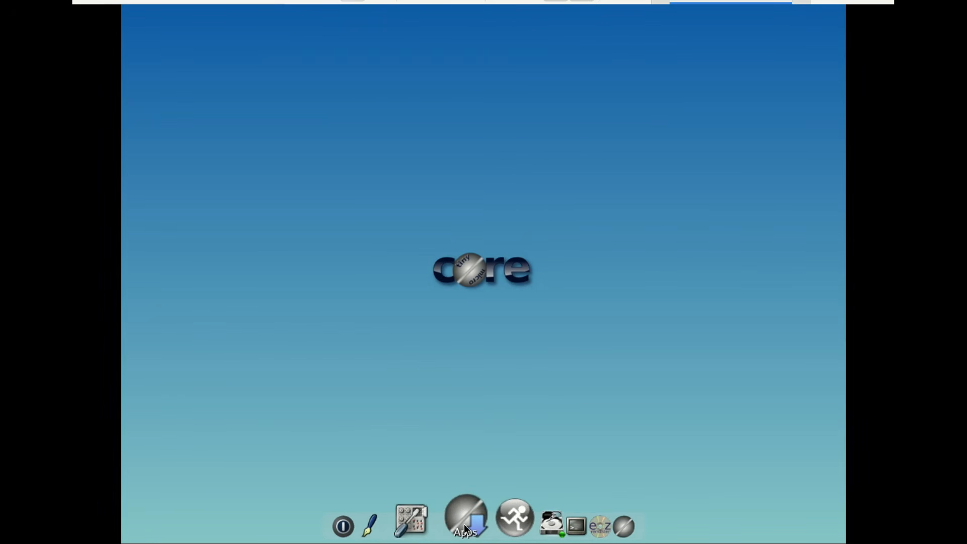
Step: Launch the Apps browser and let the system pick and set the fastest mirror
left_click(466, 526)
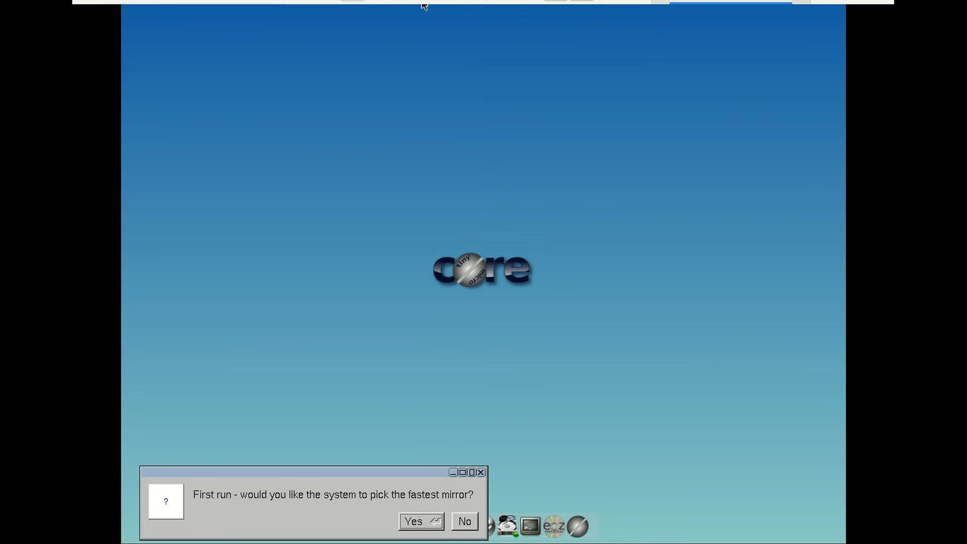
left_click(422, 519)
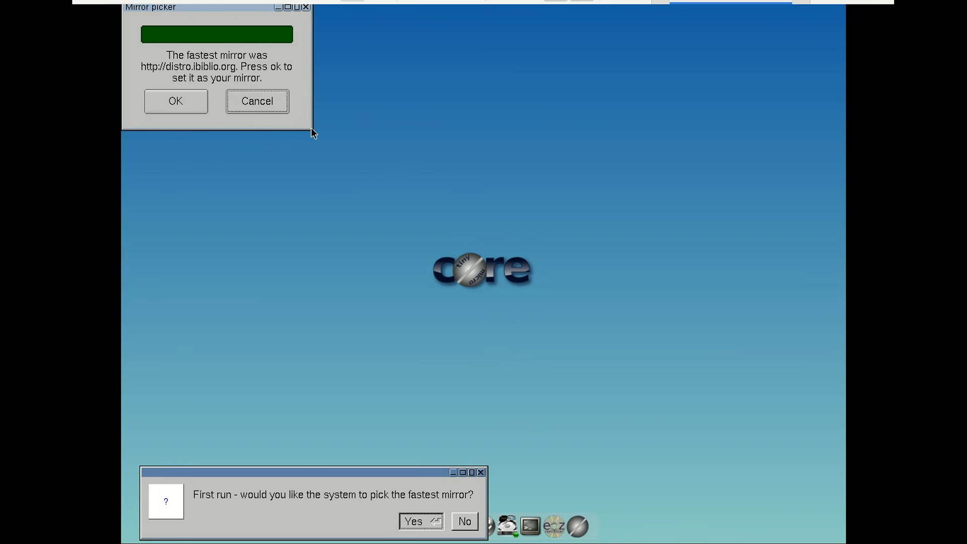
left_click(162, 100)
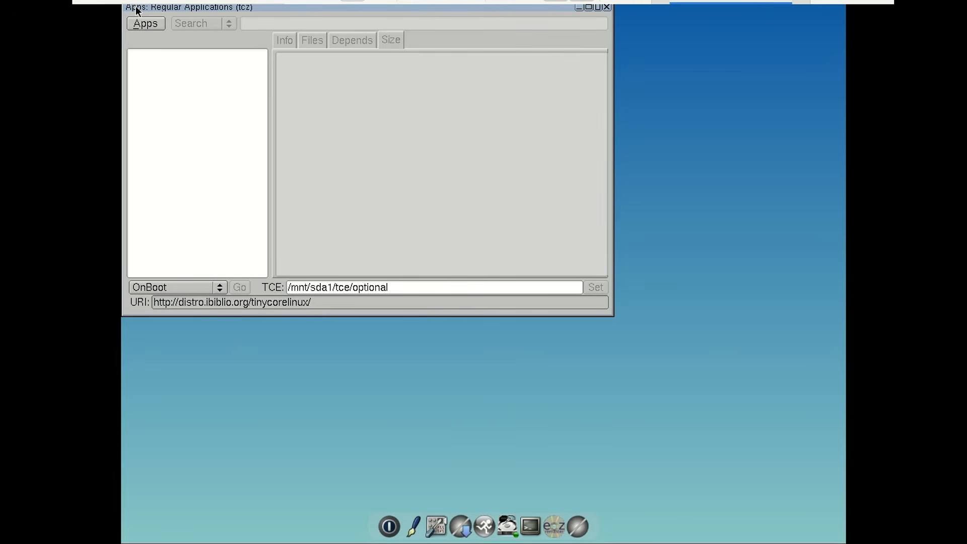
Step: Move the Apps window clear of the screen edge and load the list of remote extensions
left_click_drag(137, 10, 209, 111)
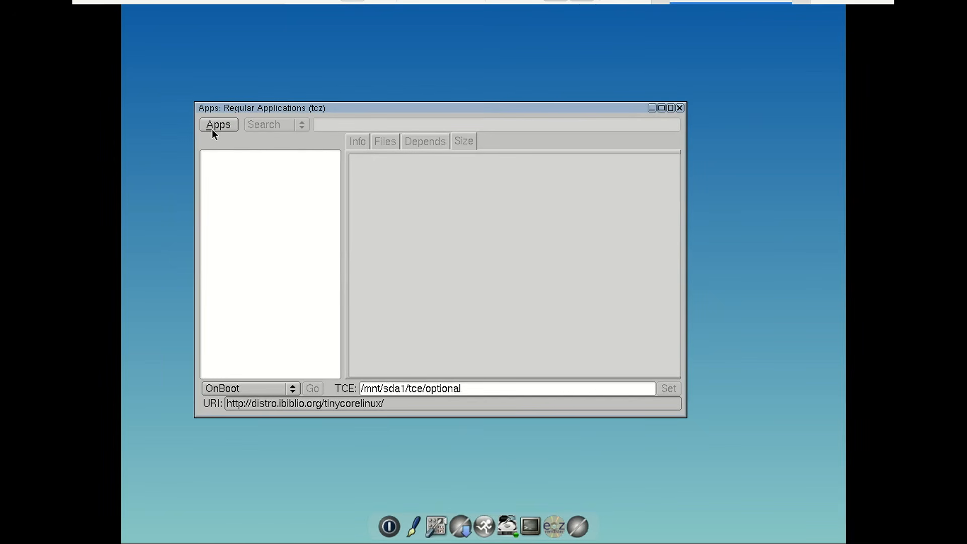
left_click(213, 128)
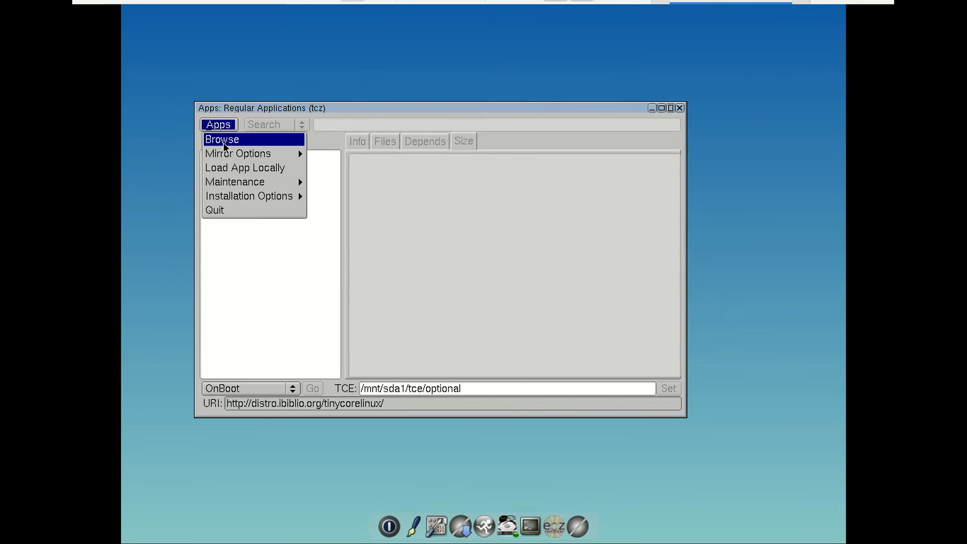
left_click(222, 142)
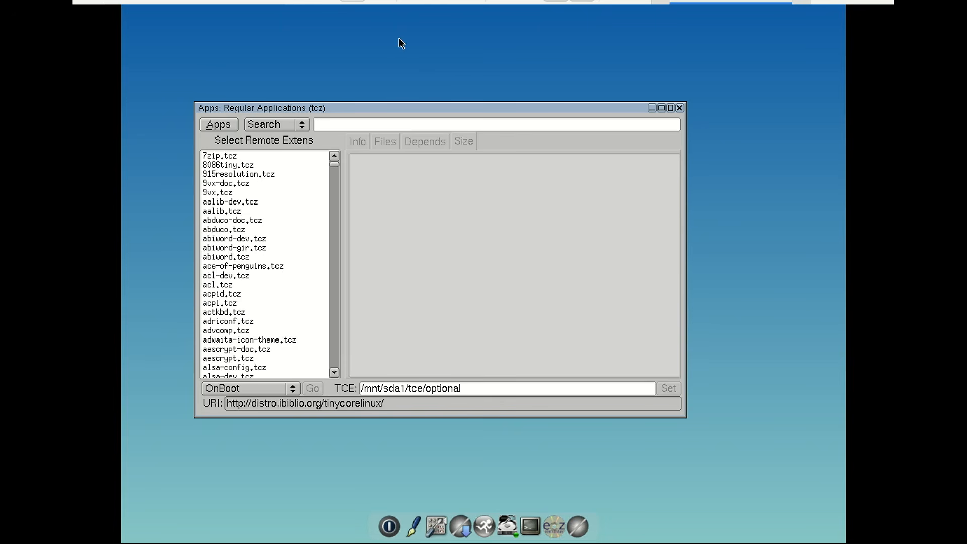
Step: Search the remote extensions for "vmware" and then for "vm"
left_click(339, 125)
type("vmware")
key("Return")
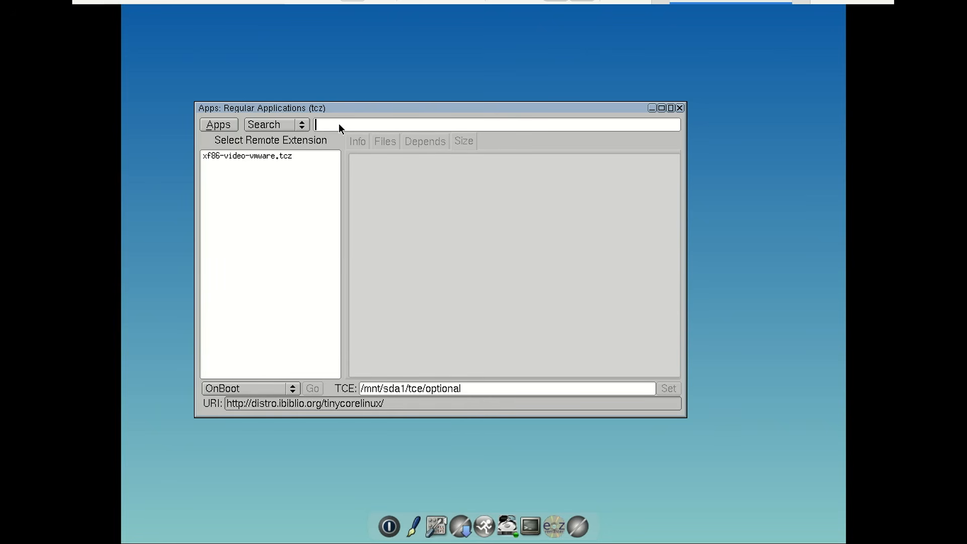
type("vm")
key("Return")
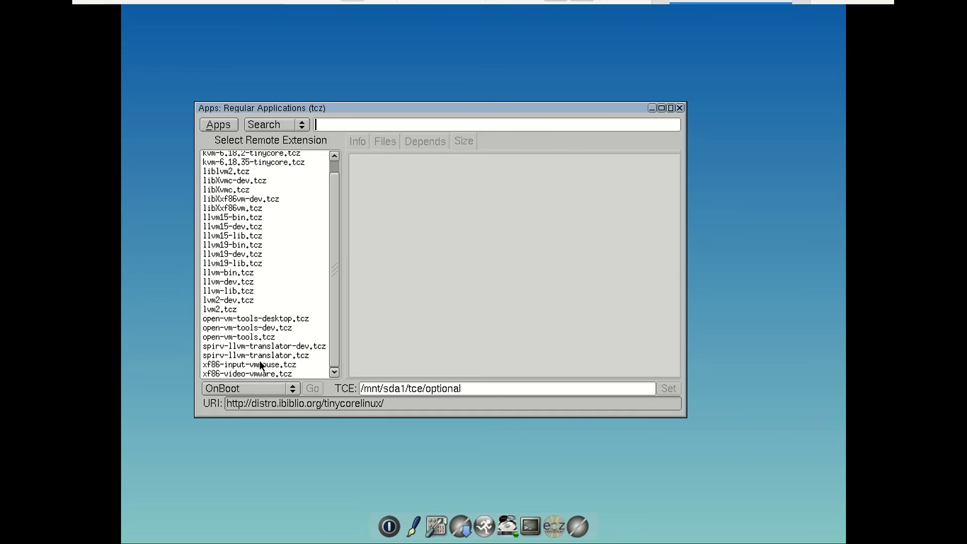
Step: Display the information for open-vm-tools-desktop.tcz and check its install mode choices
left_click(262, 325)
left_click(263, 322)
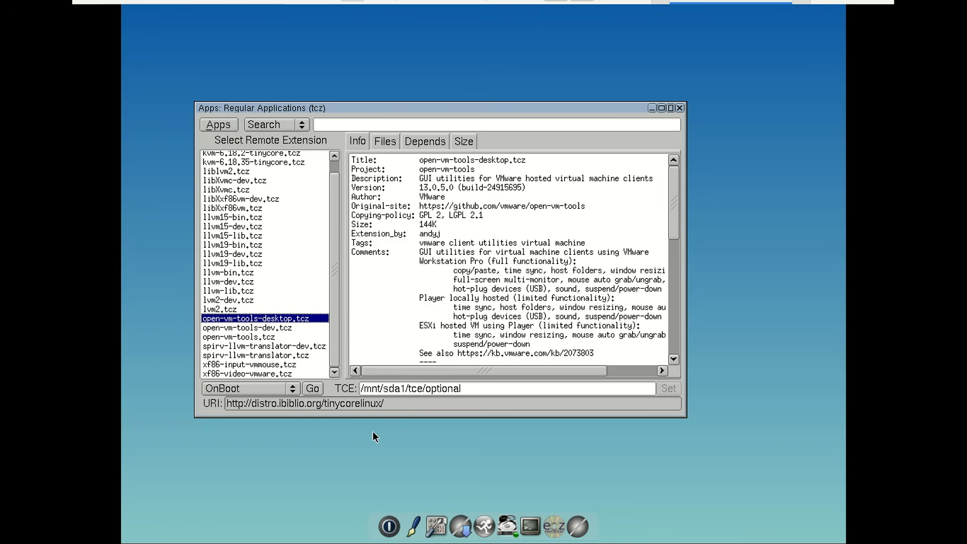
left_click(293, 389)
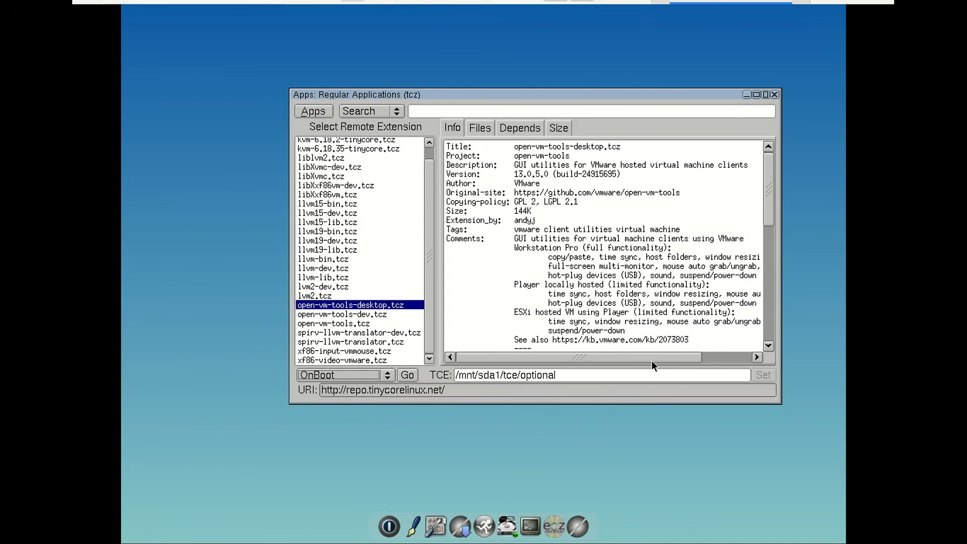
Step: Close the Apps window and exit the desktop to the command prompt
right_click(788, 106)
left_click(604, 86)
left_click(774, 95)
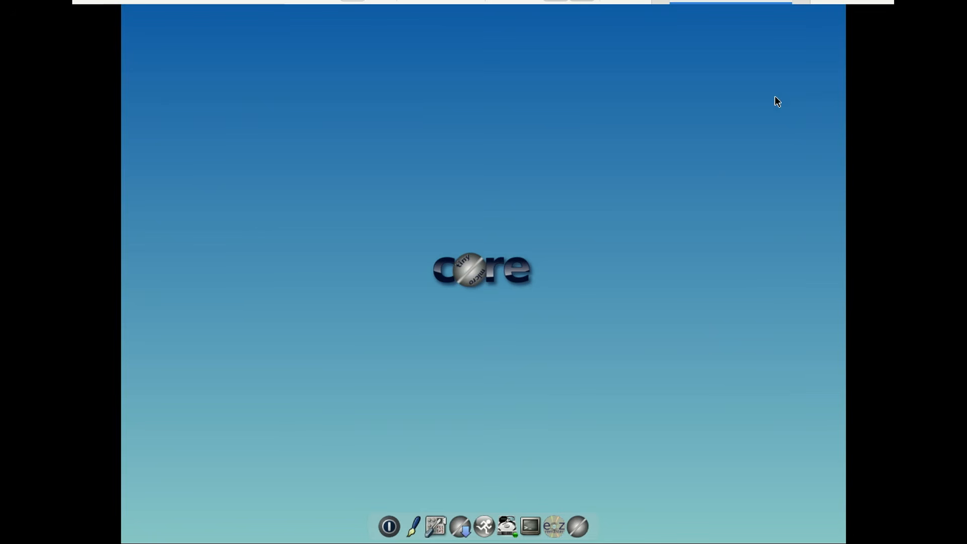
right_click(286, 241)
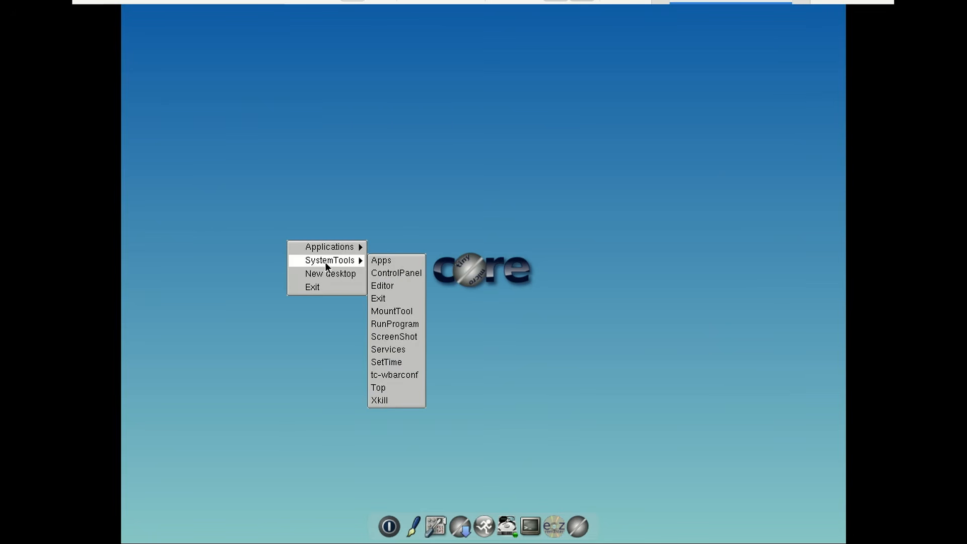
left_click(331, 283)
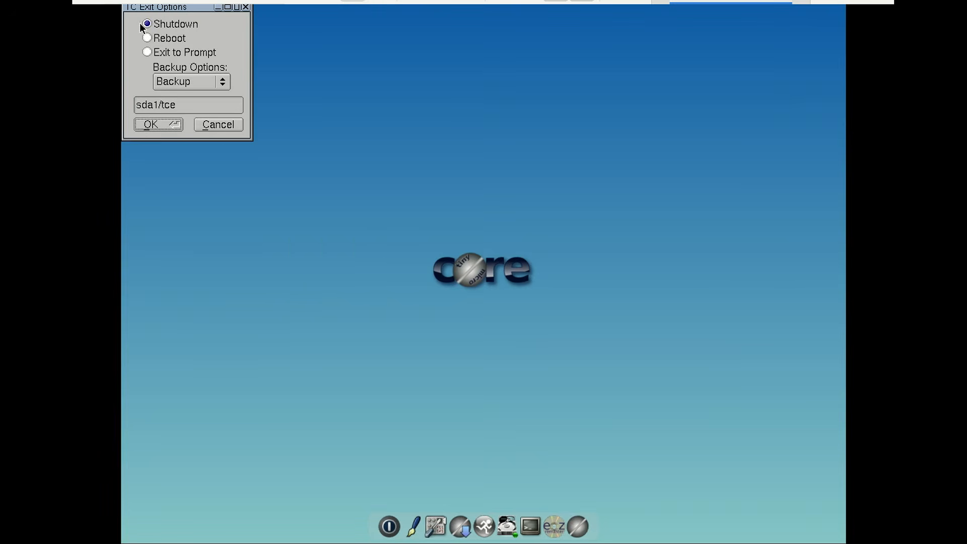
left_click(148, 53)
left_click(165, 129)
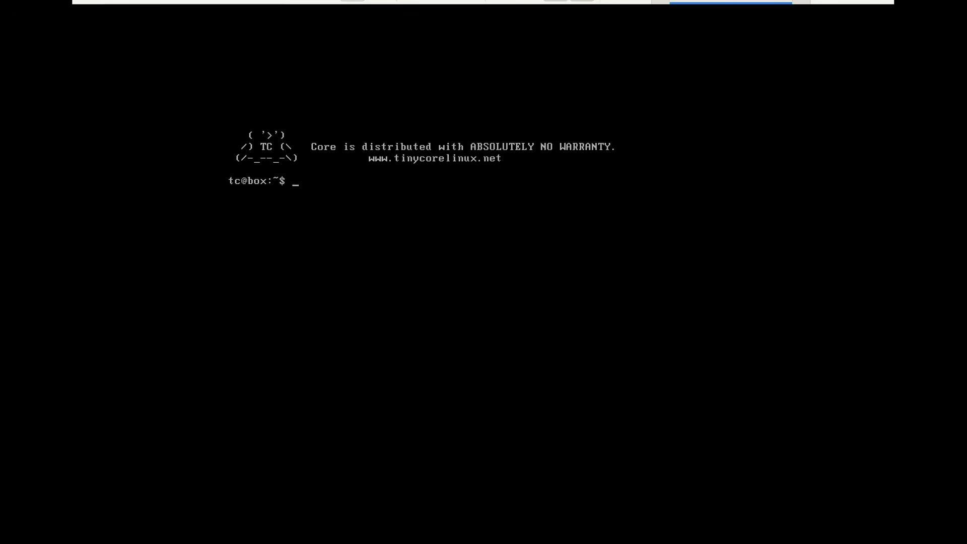
Step: Install the VM tools with "tce-load -wi open-vm-tools-desktop" and restart the system with "sudo reboot"
type("tce-load -wi open-vm-tools-desktop")
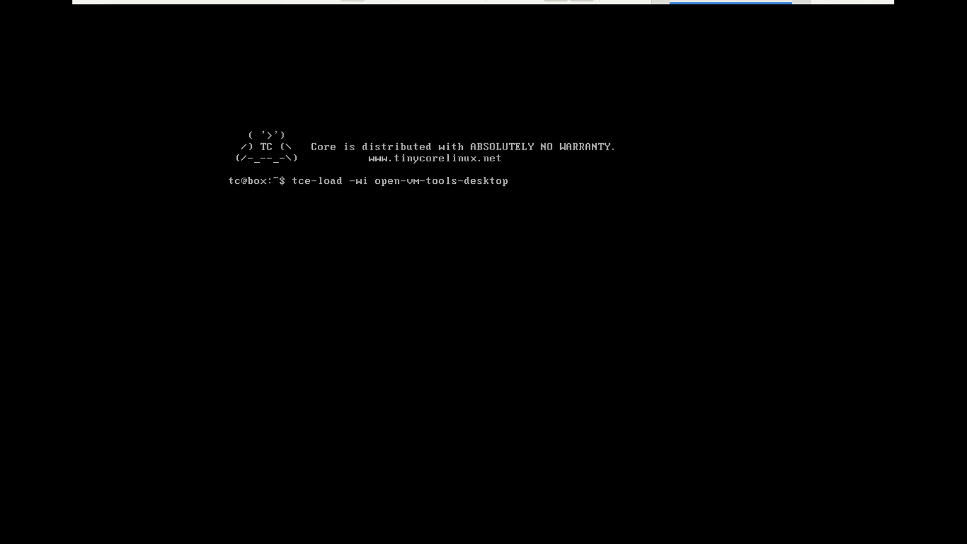
key("Return")
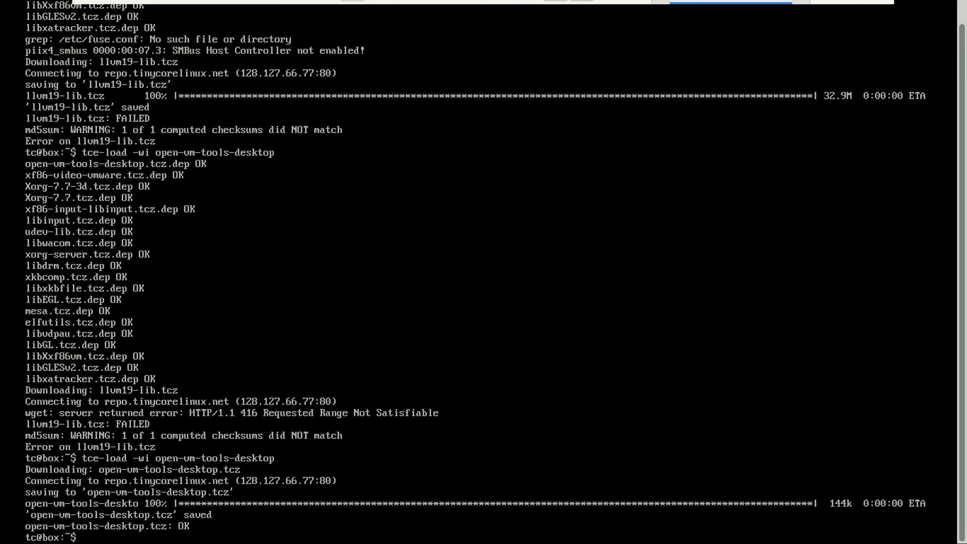
type("sudo reboot")
key("Return")
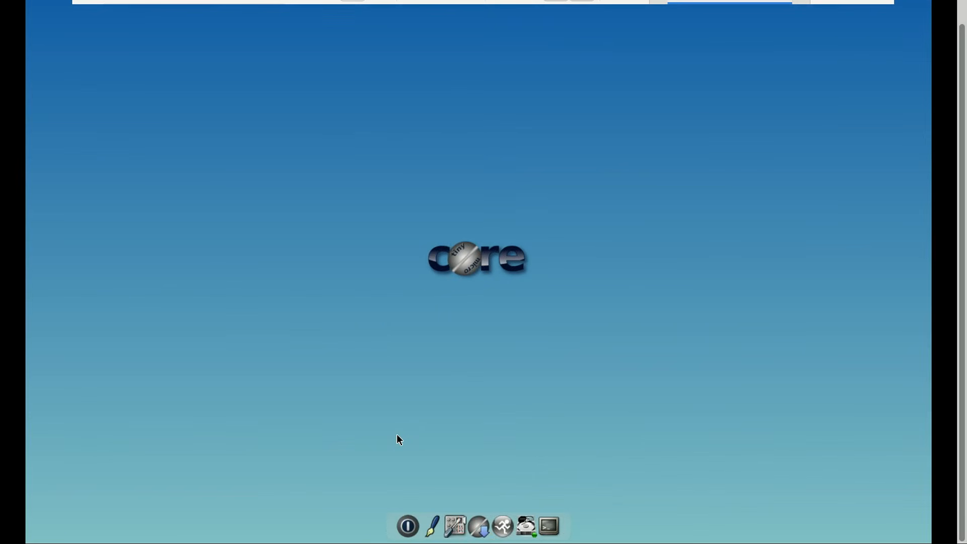
Step: Launch the Apps browser again, move its window away from the screen edge and list the remote extensions
left_click(478, 526)
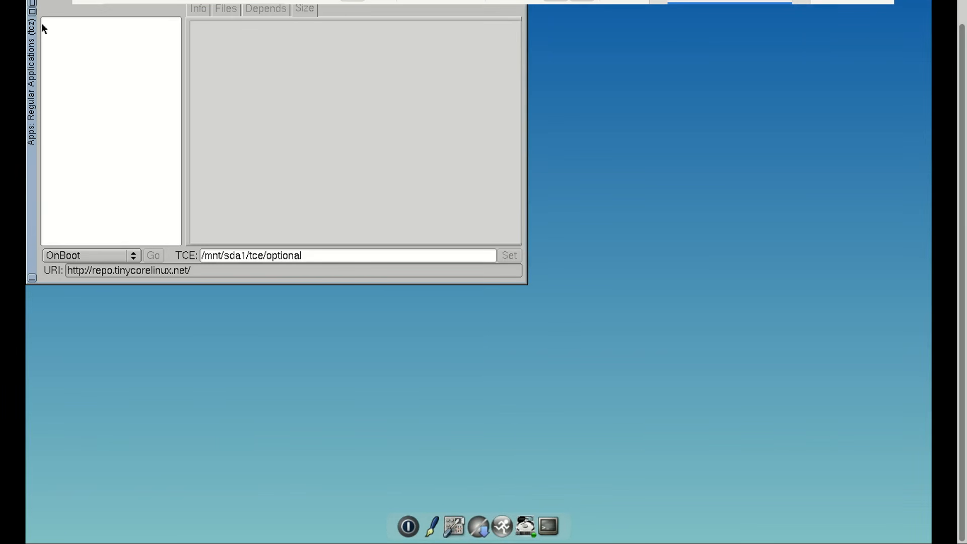
left_click_drag(31, 28, 116, 163)
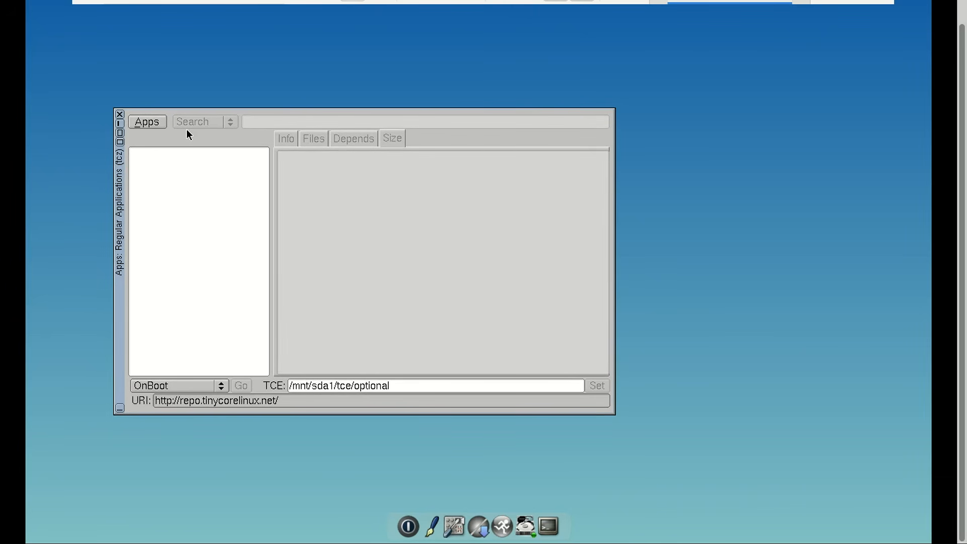
left_click(150, 123)
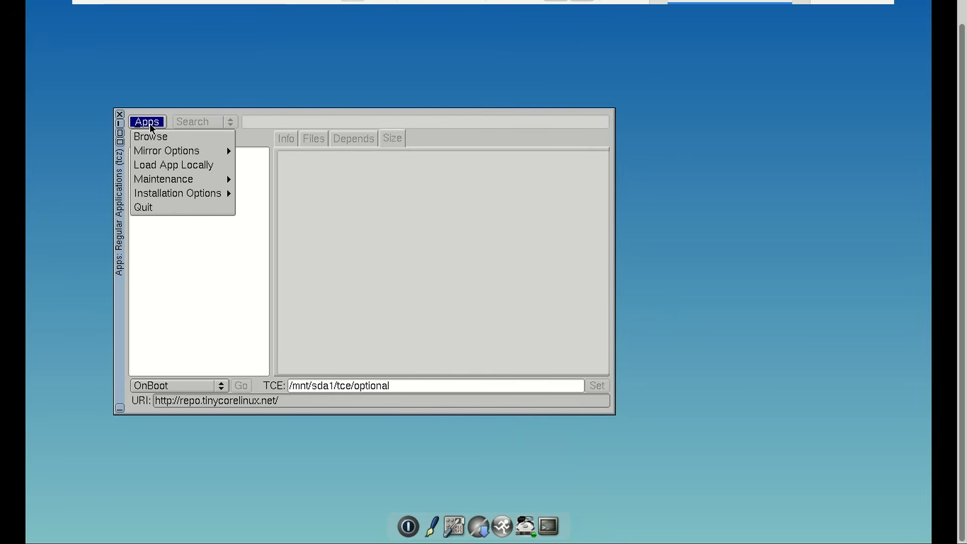
left_click(150, 136)
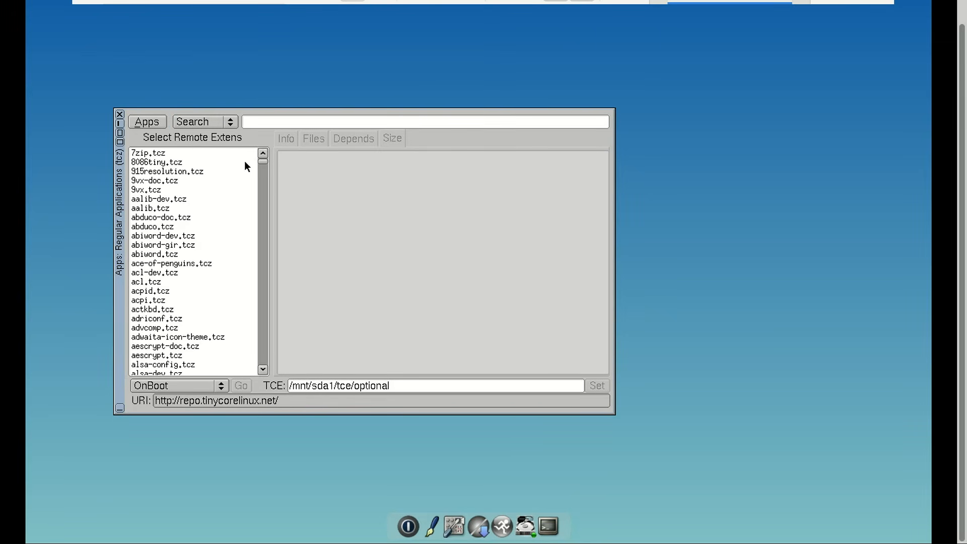
Step: Search the remote extensions for "firefox"
left_click(257, 125)
type("firefoz")
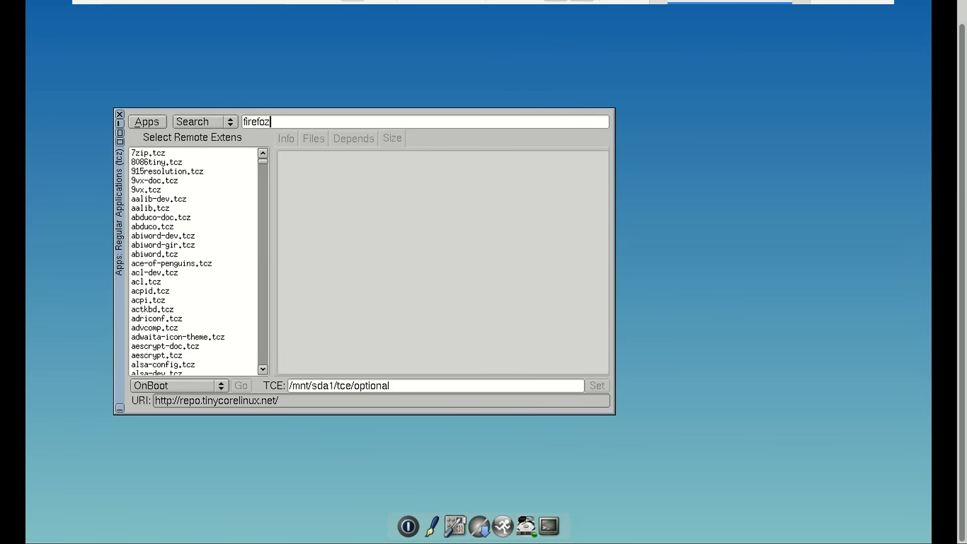
key("BackSpace")
type("x")
key("Return")
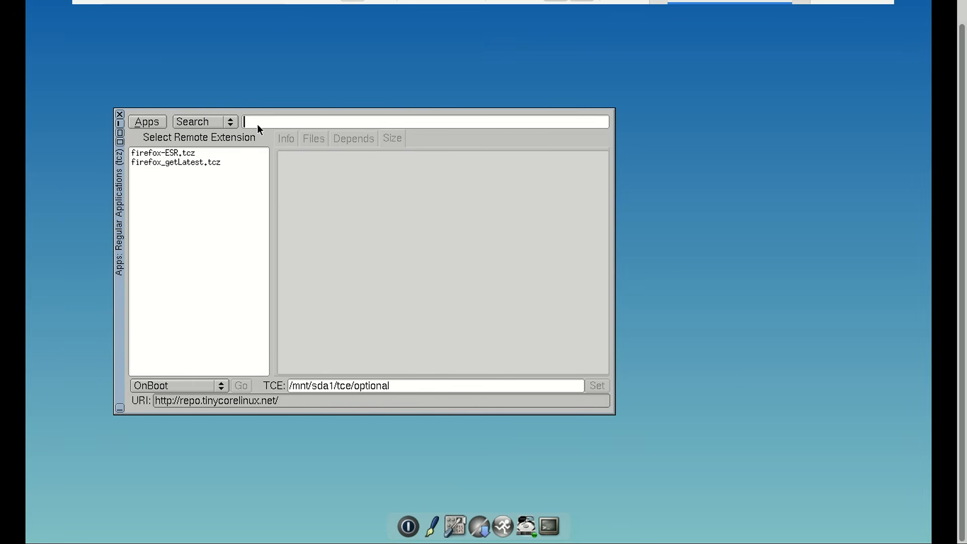
Step: Install firefox-ESR.tcz in OnBoot mode and move the load progress window away from the screen edge
left_click(172, 155)
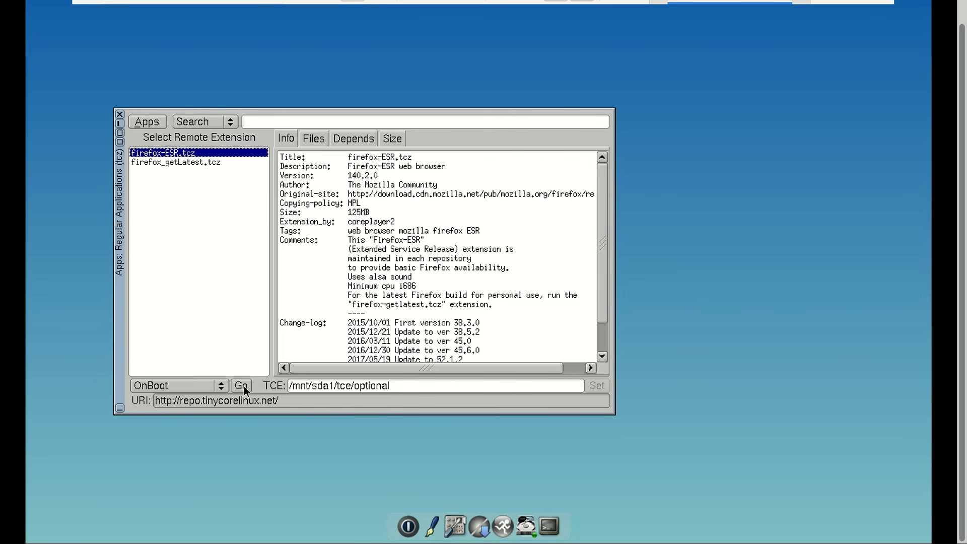
left_click(244, 386)
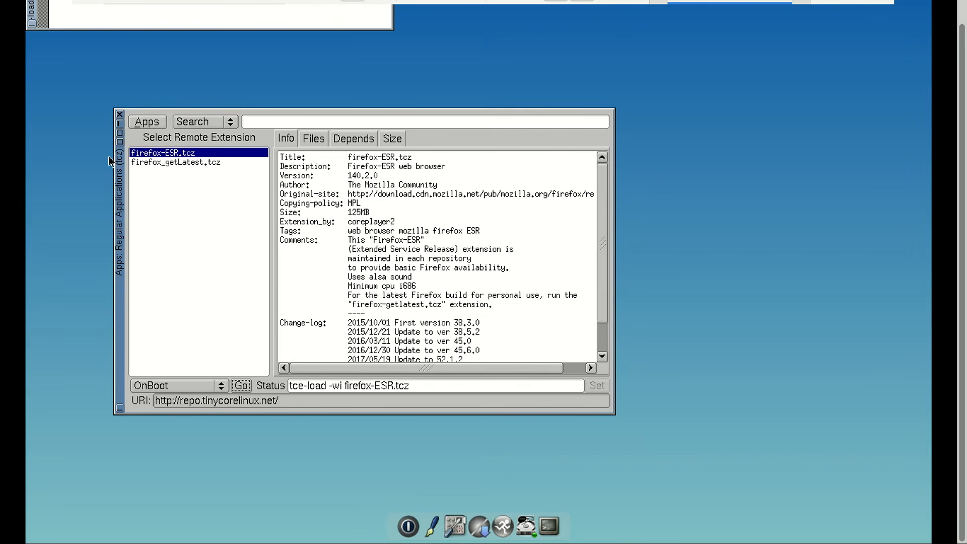
left_click_drag(34, 35, 45, 126)
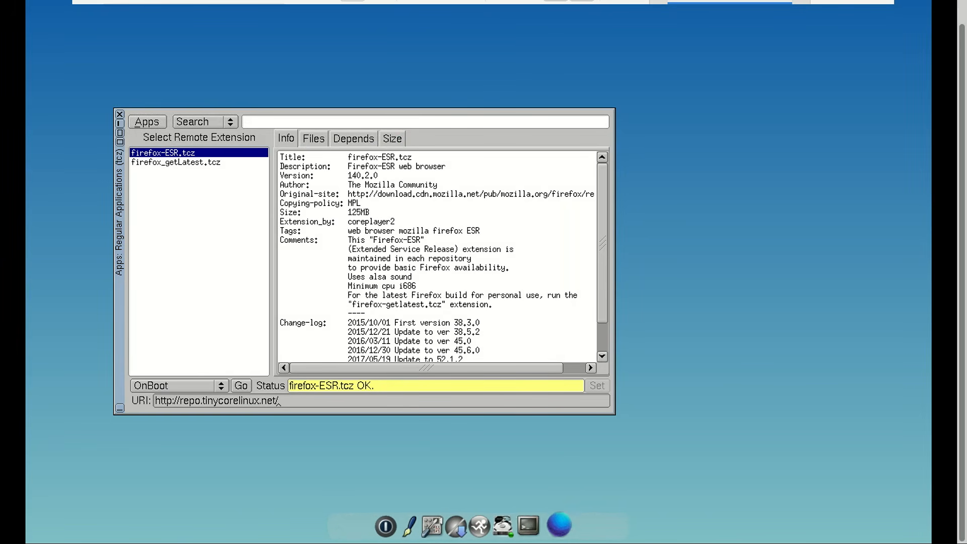
Step: Launch the newly installed Firefox browser, open the English Wikipedia main page and look through it
left_click(564, 524)
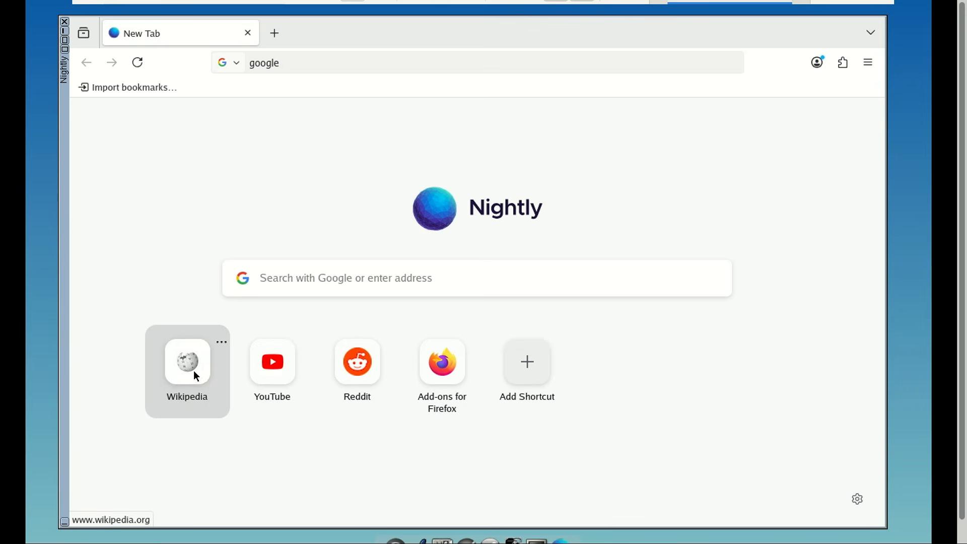
left_click(194, 370)
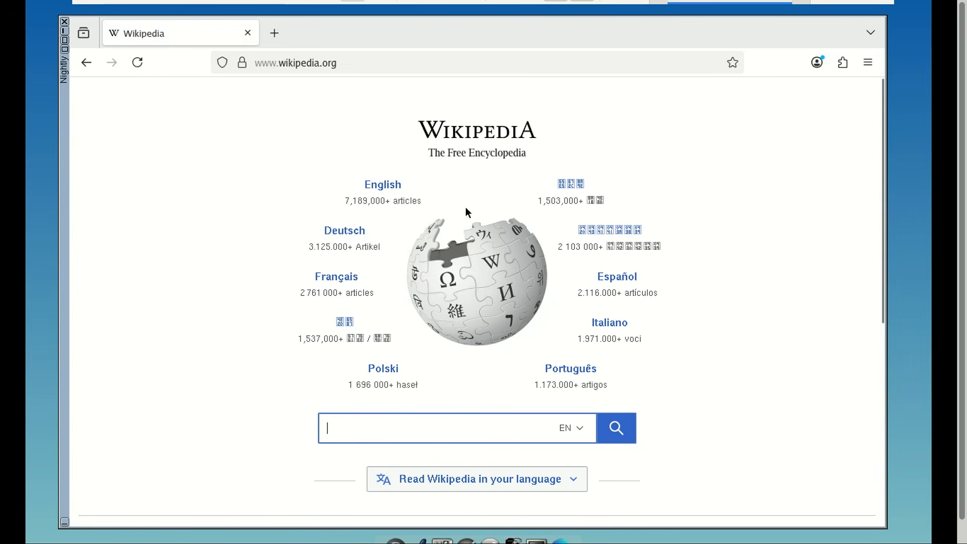
left_click(380, 188)
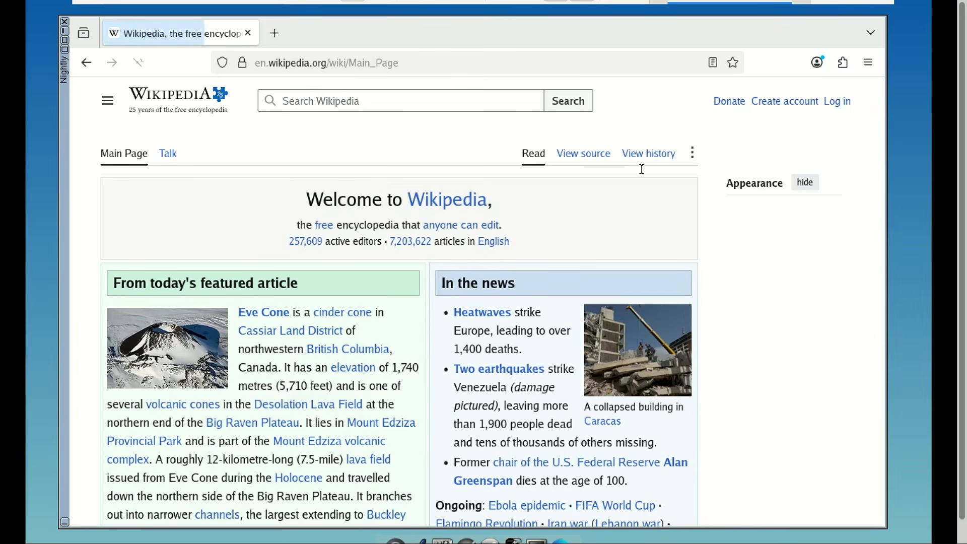
left_click_drag(882, 122, 929, 365)
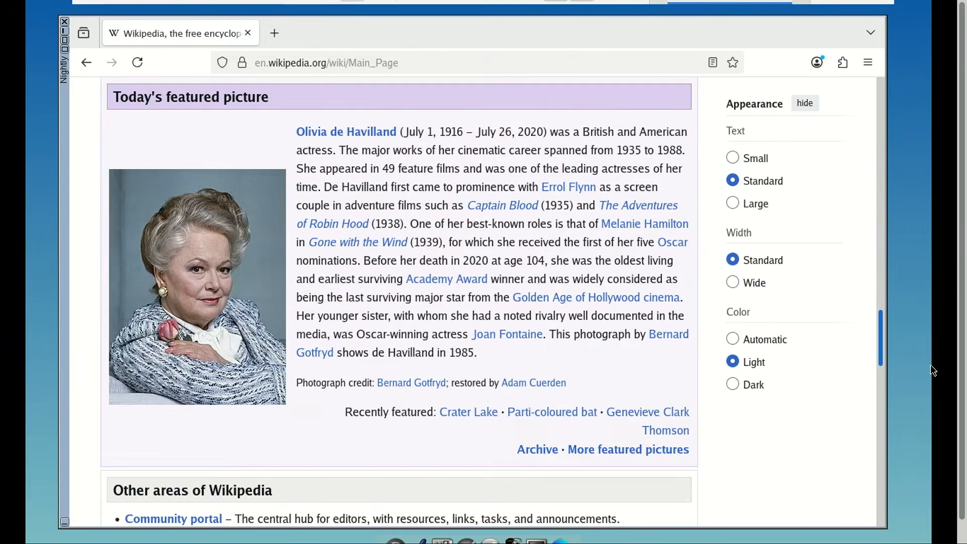
Step: Search YouTube for "world cup highlights 2026", and play the ZacsTech video on Windows 10 support extended to 2027, skipping ahead in it
type("world cup")
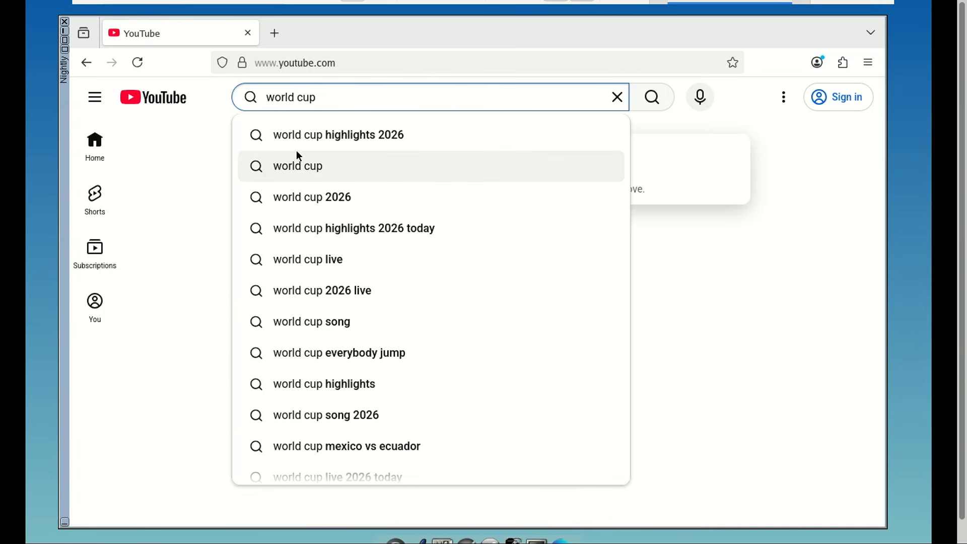
left_click(304, 134)
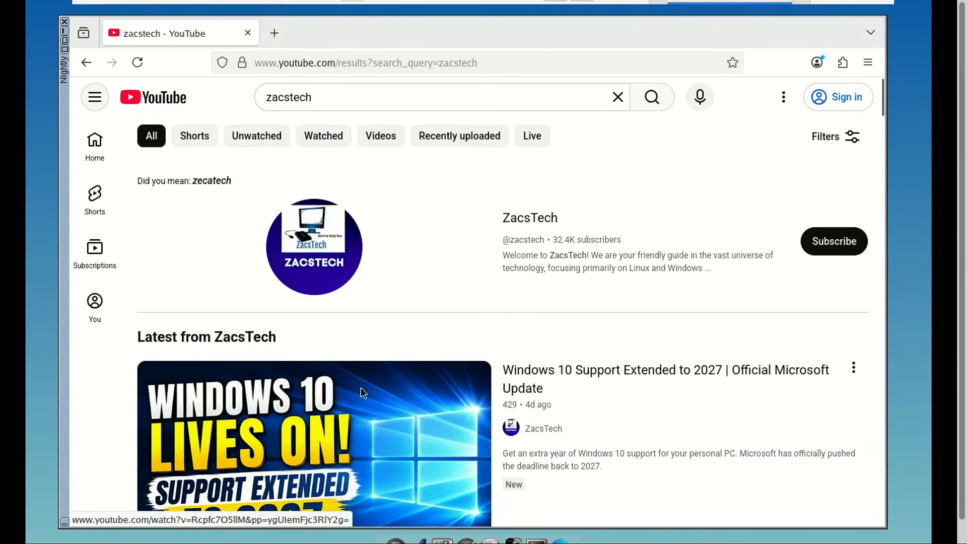
left_click(363, 393)
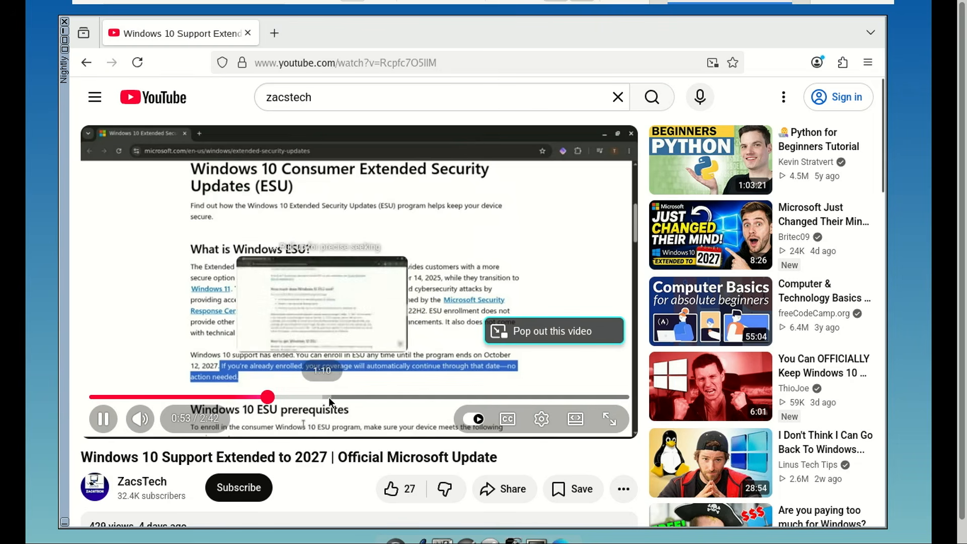
left_click(328, 396)
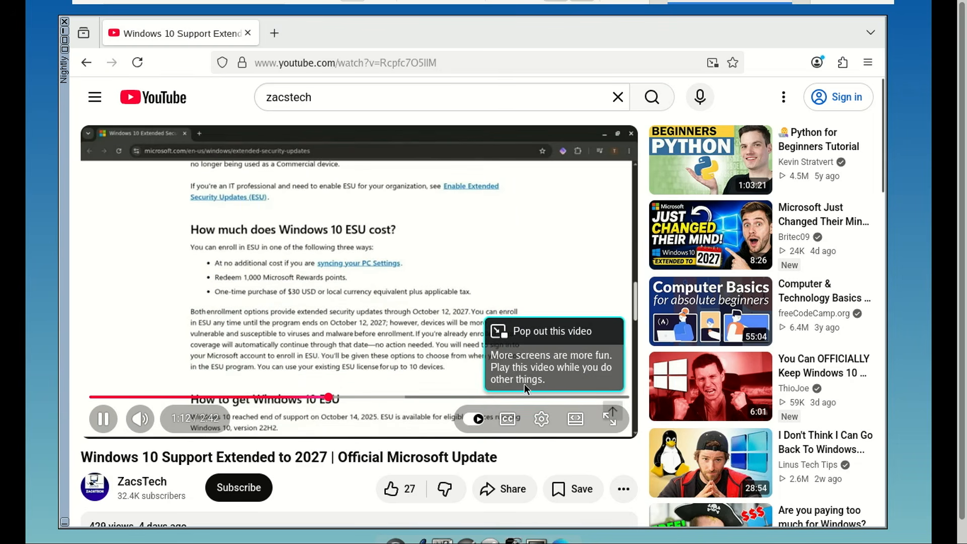
left_click(413, 397)
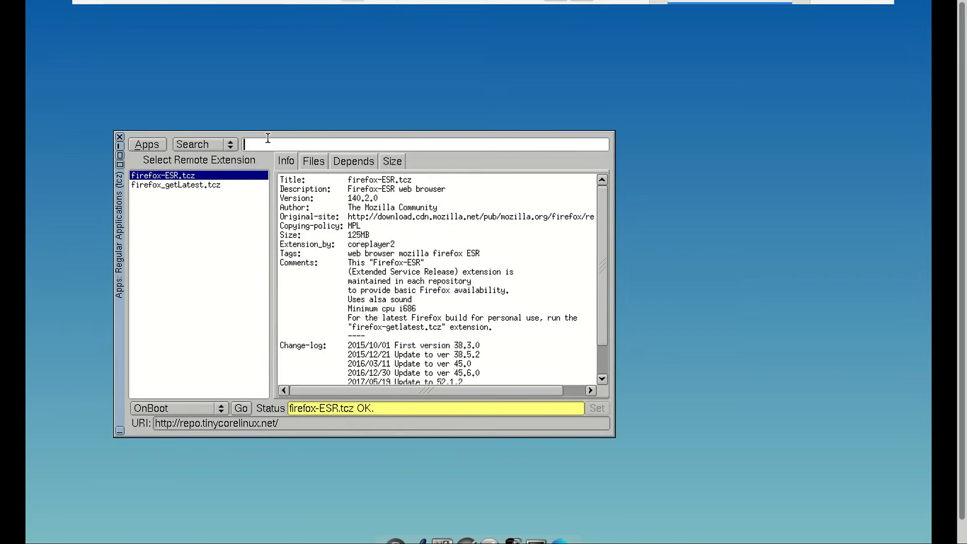
Step: Search the remote extensions for "dillo" and for Pale Moon, and display the information for palemoon.tcz
type("dillo")
key("Return")
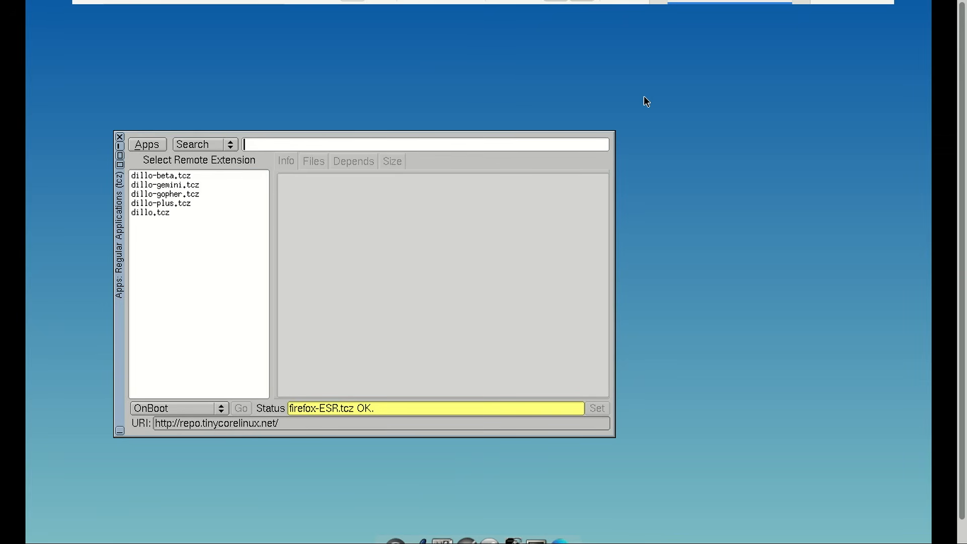
type("palemoo")
key("Return")
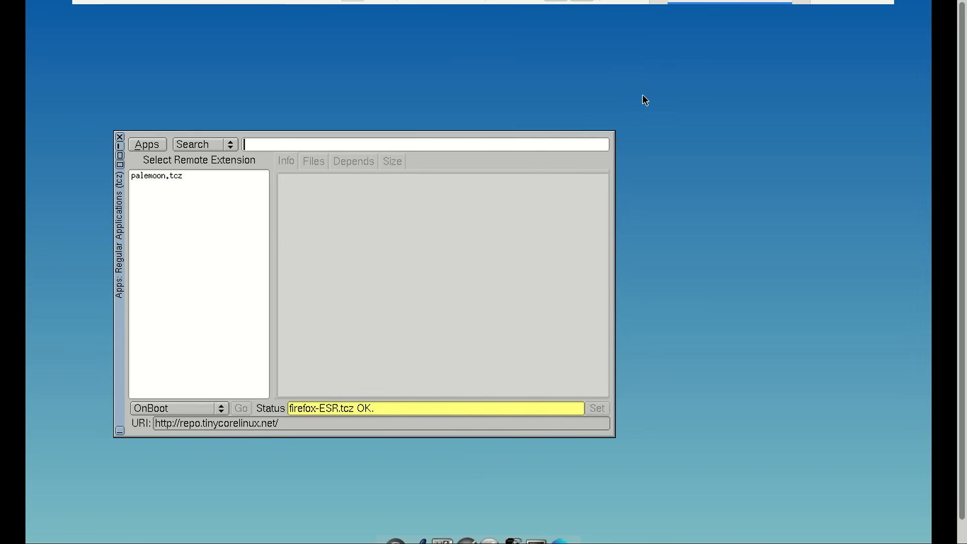
left_click(161, 175)
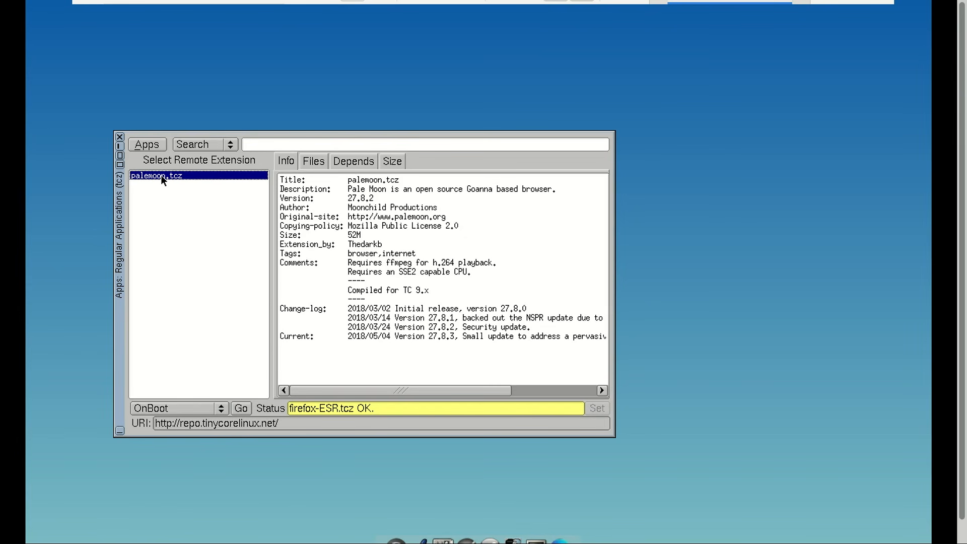
Step: Search the remote extensions for "vlc" and install vlc.tcz in OnBoot mode
left_click(263, 142)
type("vlc")
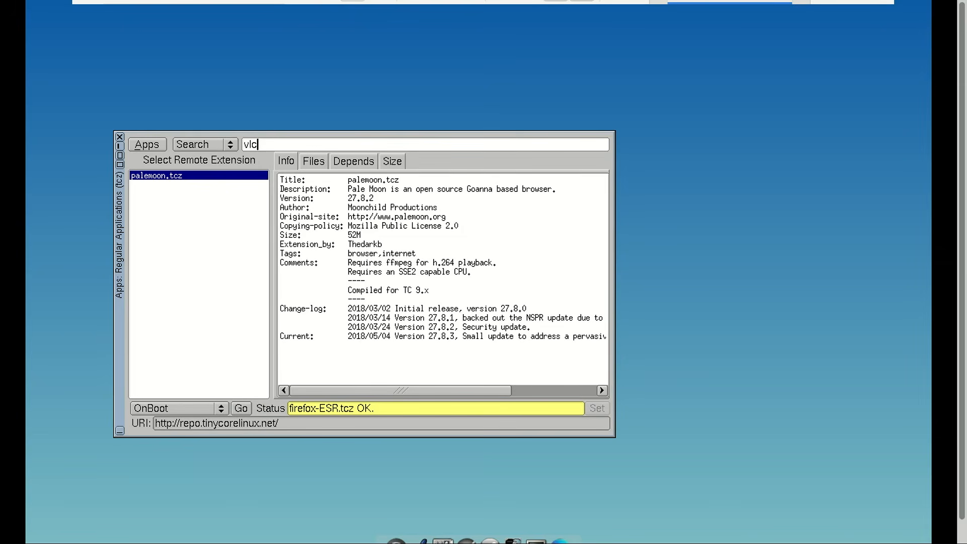
key("Return")
left_click(159, 186)
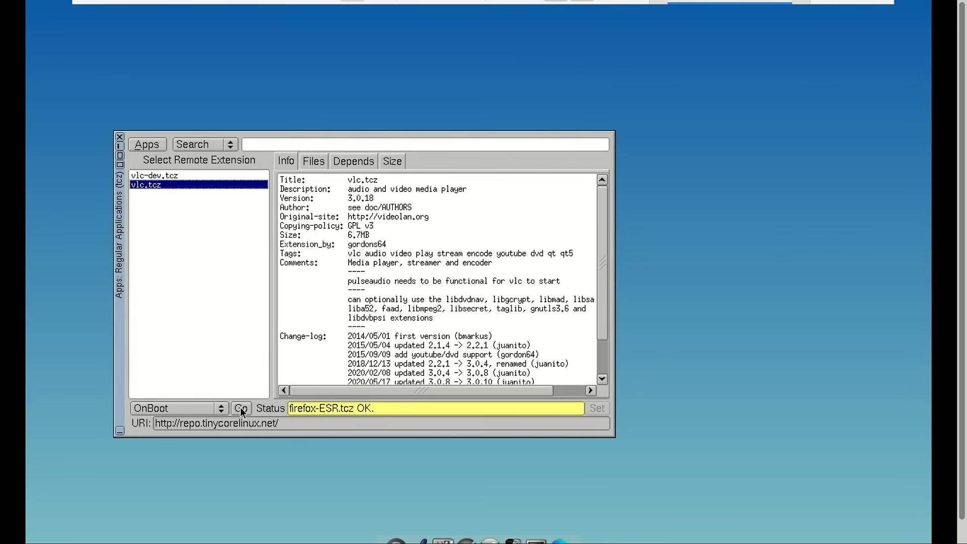
left_click(240, 408)
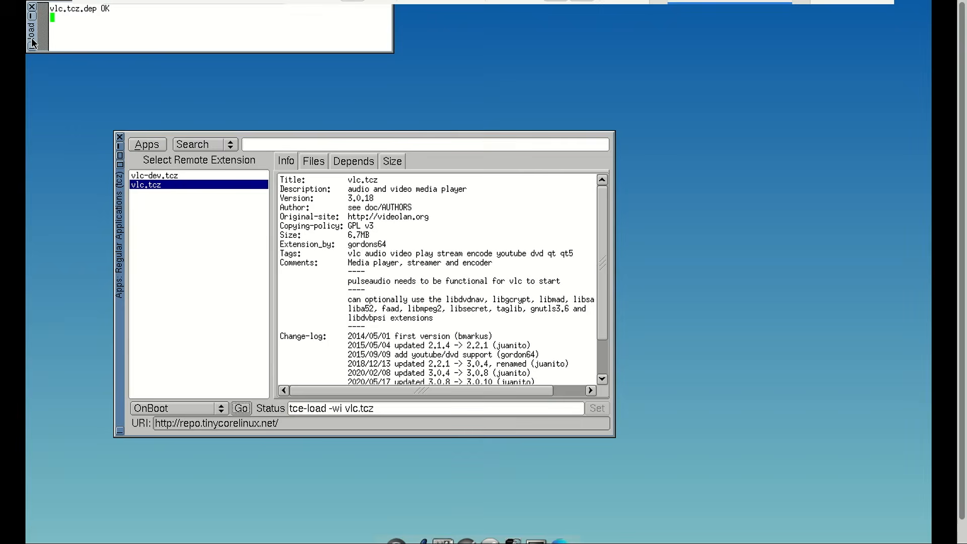
left_click_drag(32, 38, 77, 136)
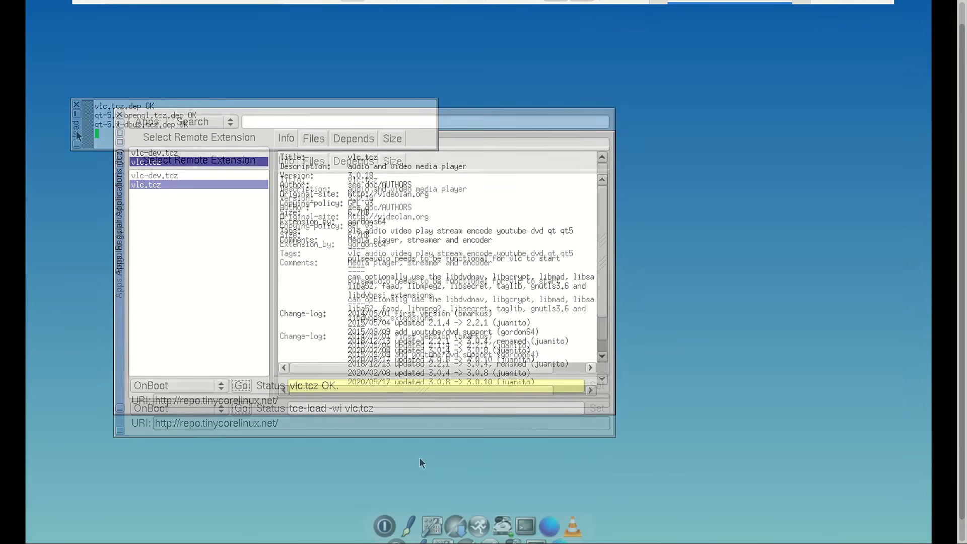
Step: Launch VLC media player and accept its privacy policy with metadata network access allowed
left_click(576, 512)
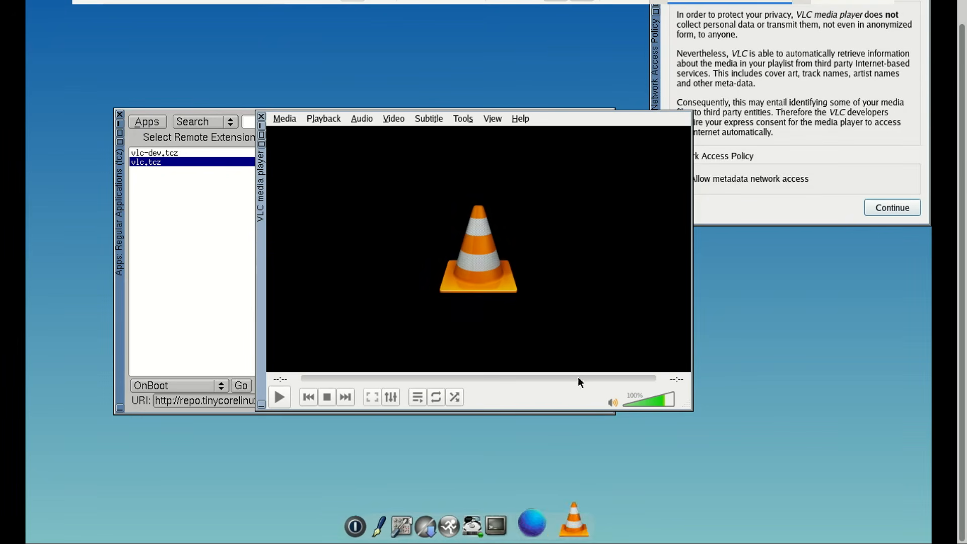
left_click(828, 203)
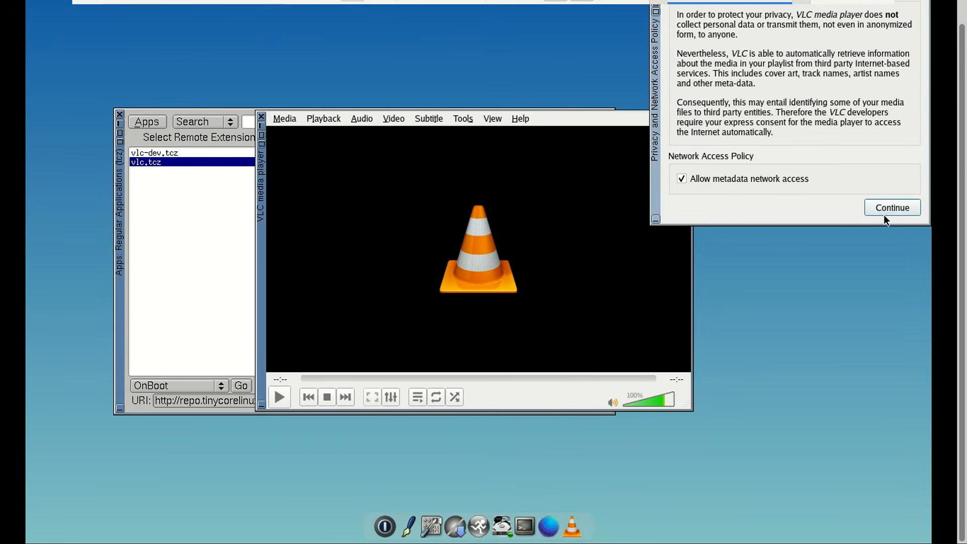
left_click(886, 207)
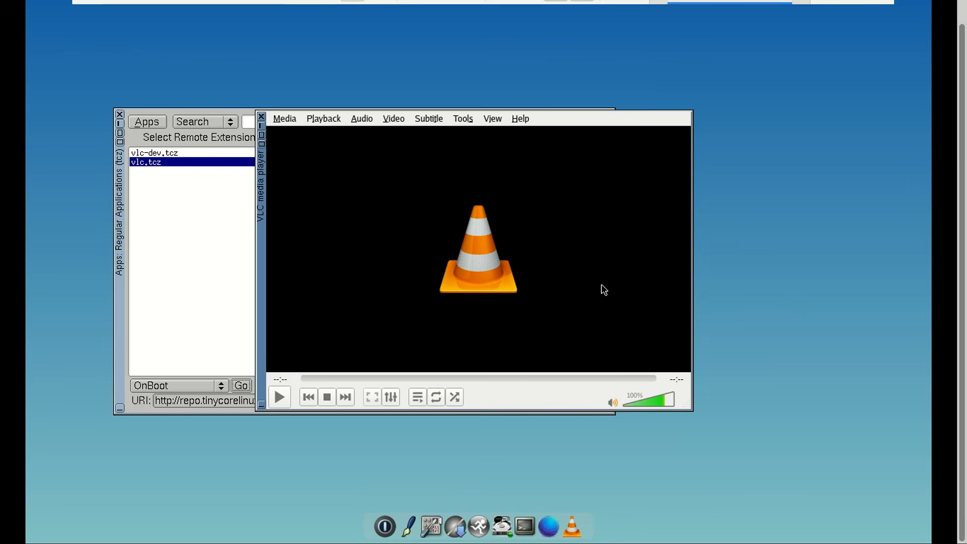
Step: Set the VLC volume to 68% and close the media player
left_click(649, 401)
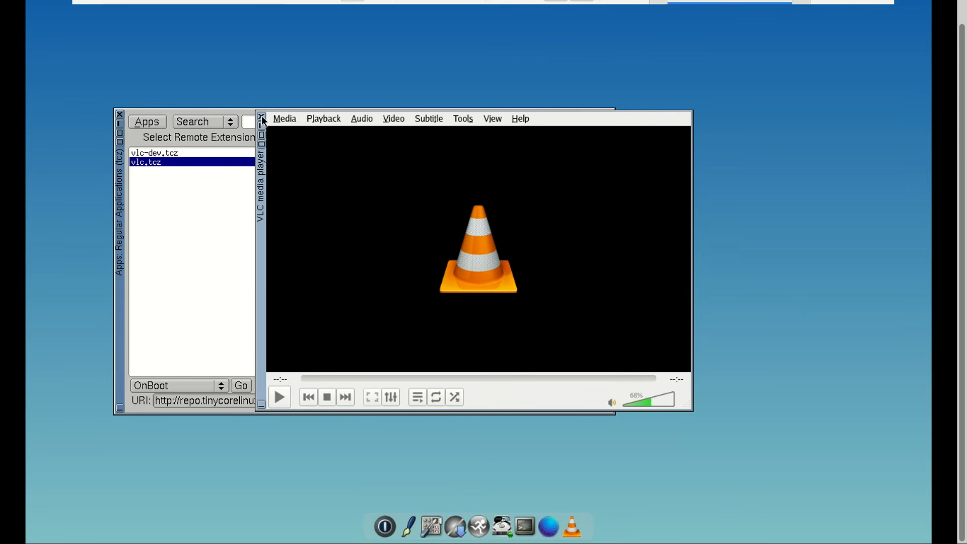
left_click(261, 116)
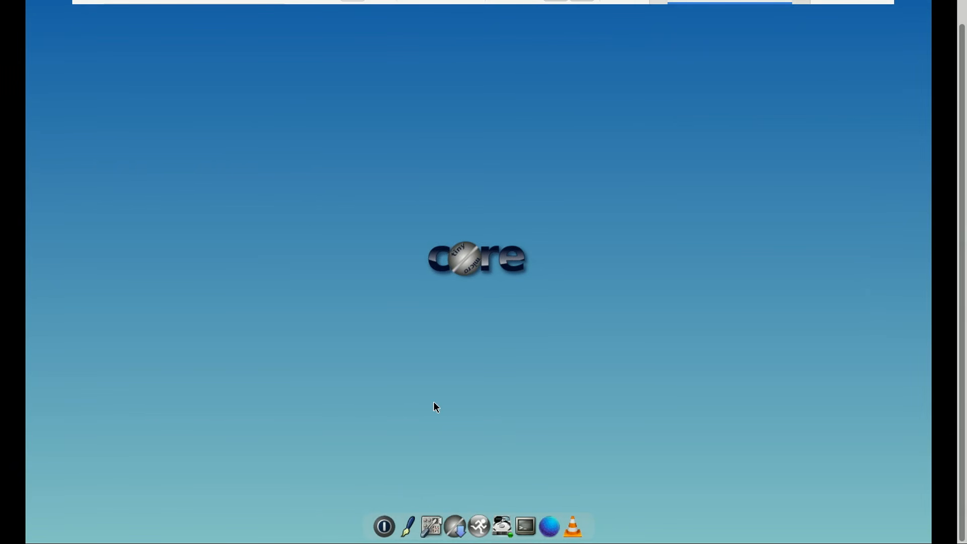
Step: Open the Control Panel's Backup/Restore tool and view its lists of items included in and excluded from backup
left_click(436, 519)
left_click_drag(32, 34, 85, 149)
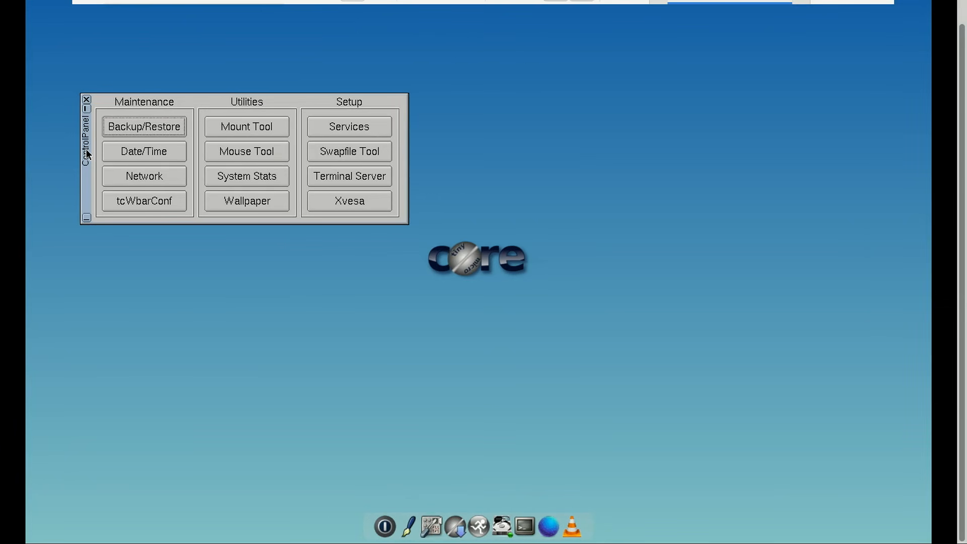
left_click(133, 126)
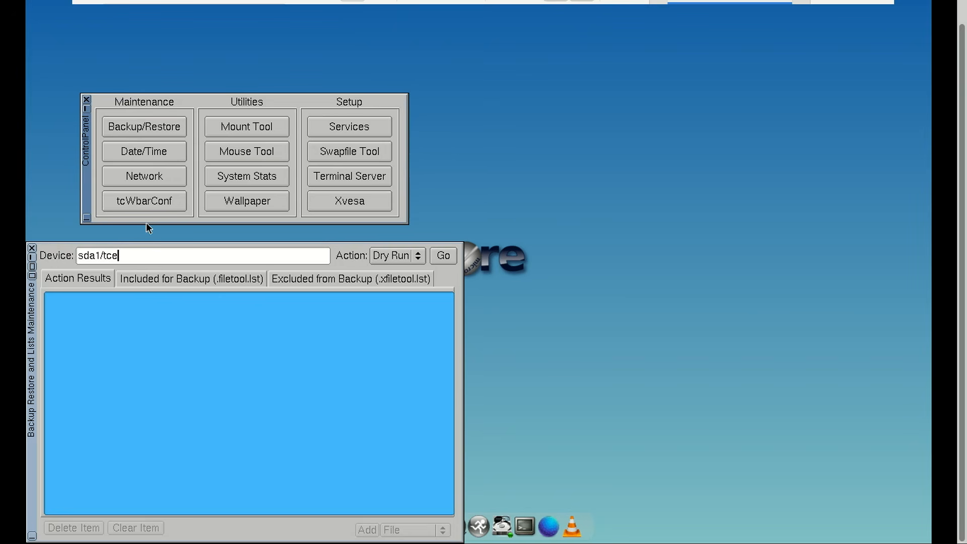
left_click_drag(33, 333, 273, 201)
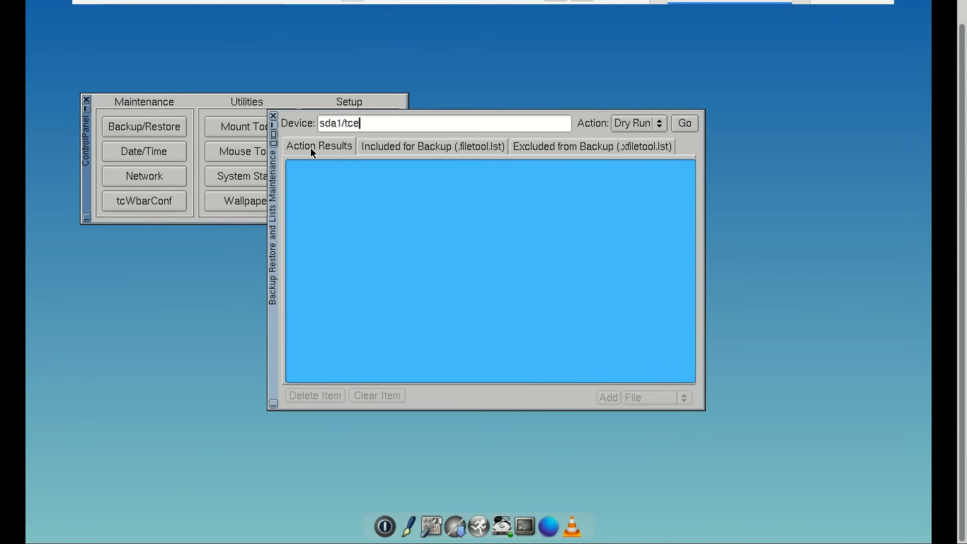
left_click(391, 146)
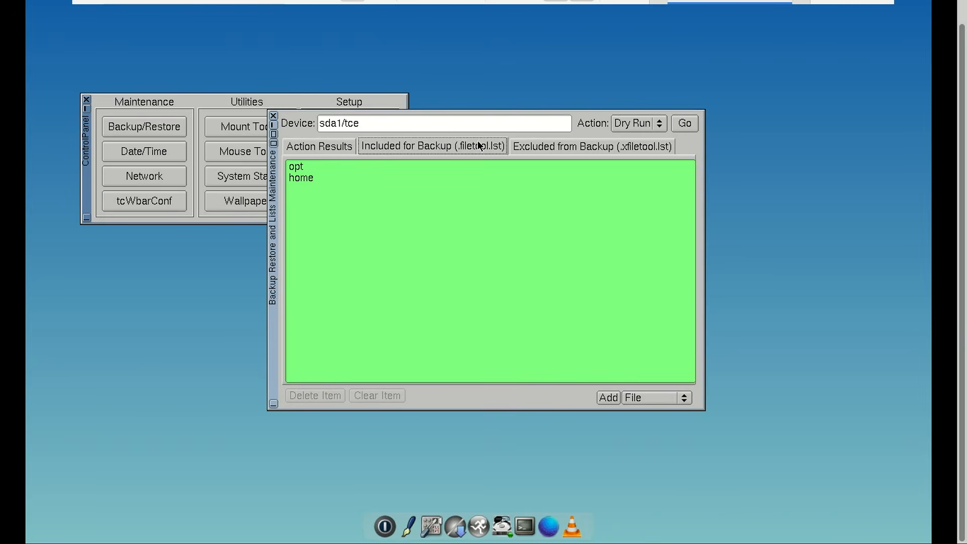
left_click(547, 151)
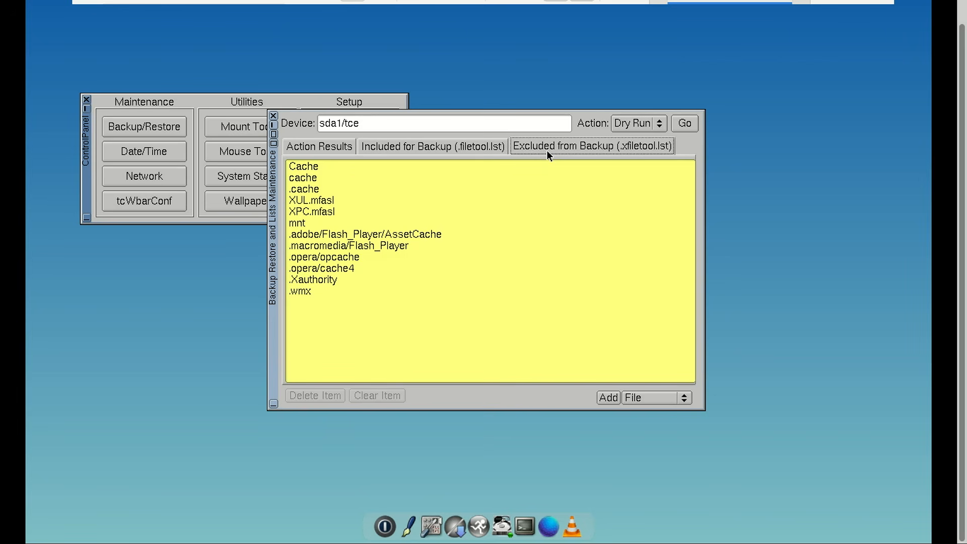
left_click(313, 150)
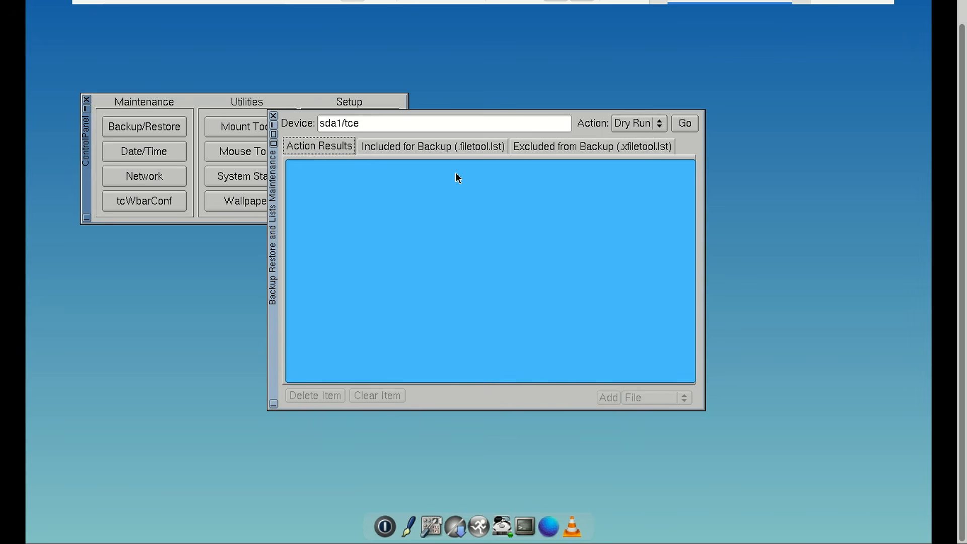
Step: Run a Dry Run backup for device sda1/tce and look through the files listed in the action results
left_click(633, 126)
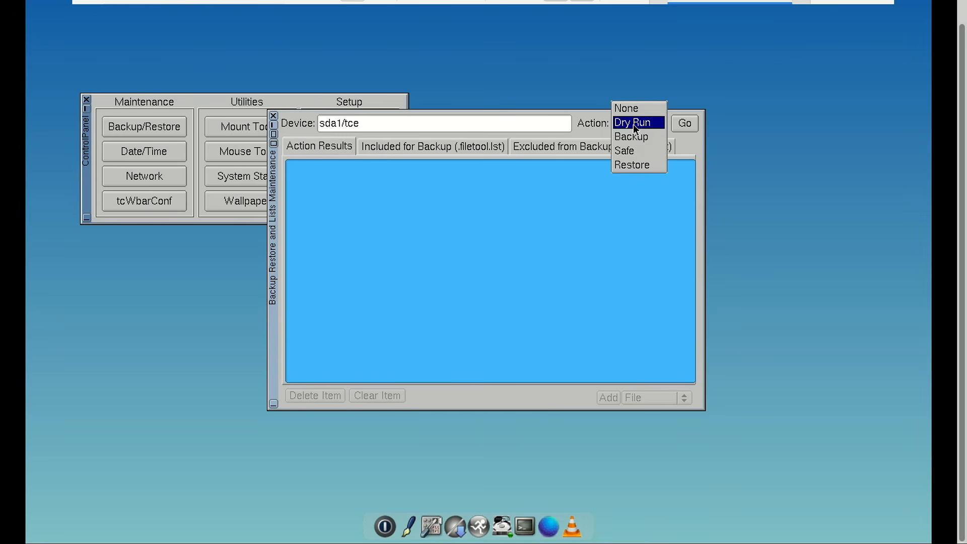
left_click(633, 123)
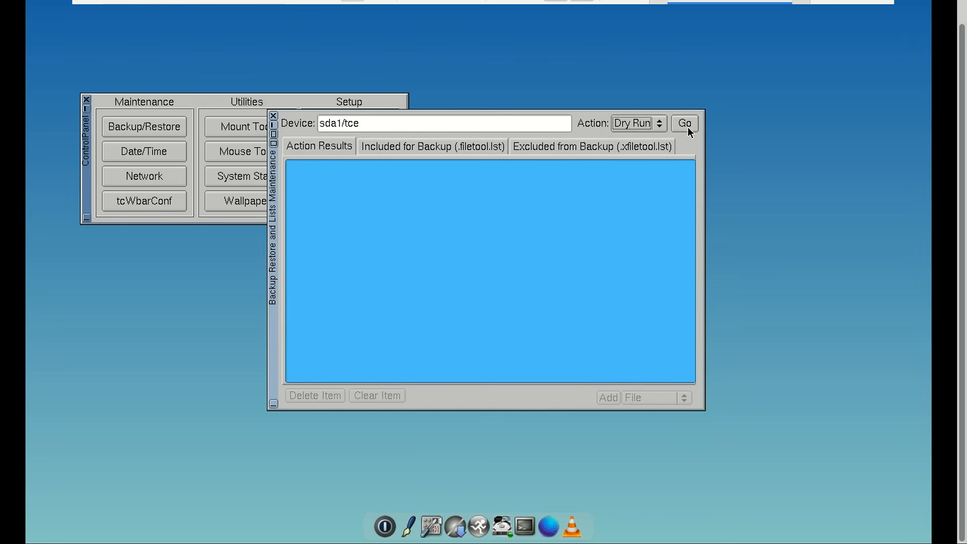
left_click(687, 128)
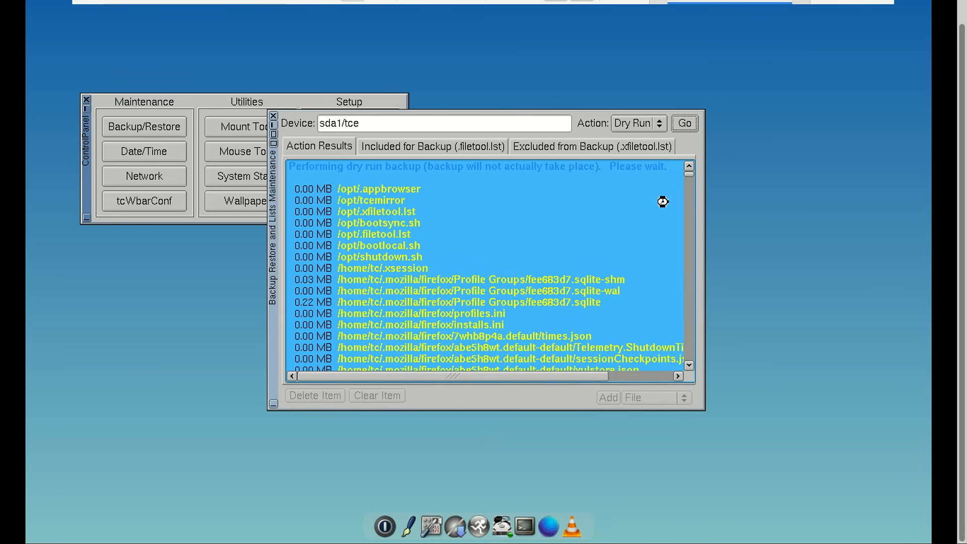
left_click(689, 365)
left_click_drag(687, 175, 687, 367)
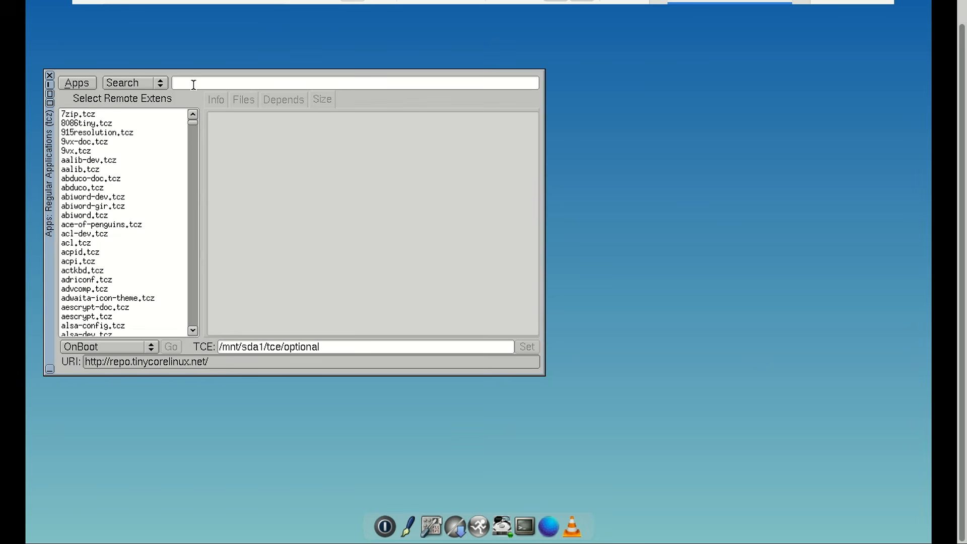
Step: Search the remote extensions for "pcmanfm" and install pcmanfm.tcz in OnBoot mode
type("pcmanfm")
key("Return")
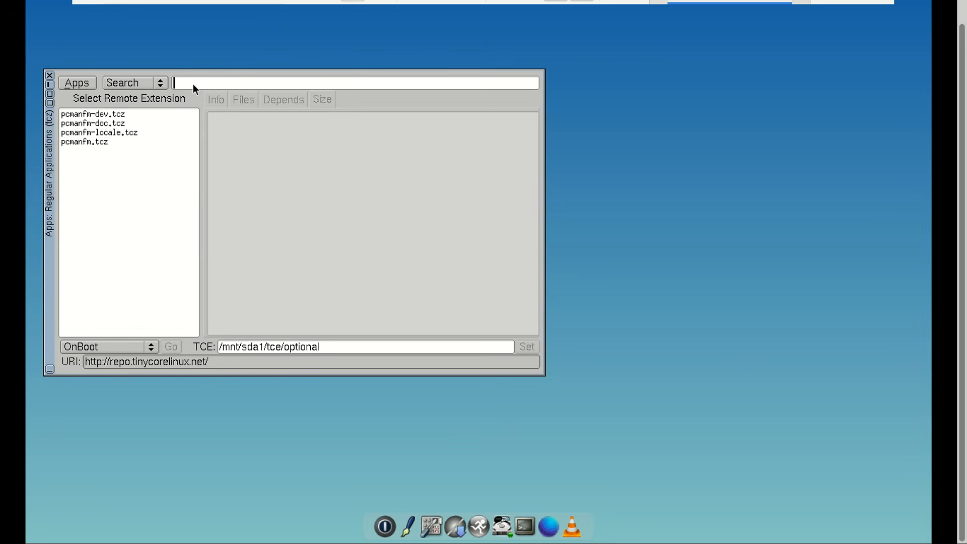
left_click(89, 143)
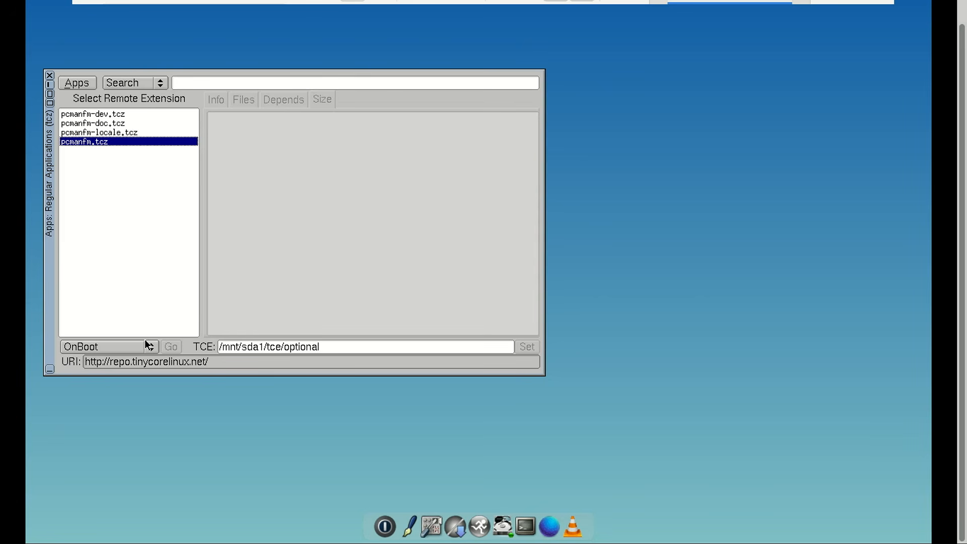
left_click(171, 346)
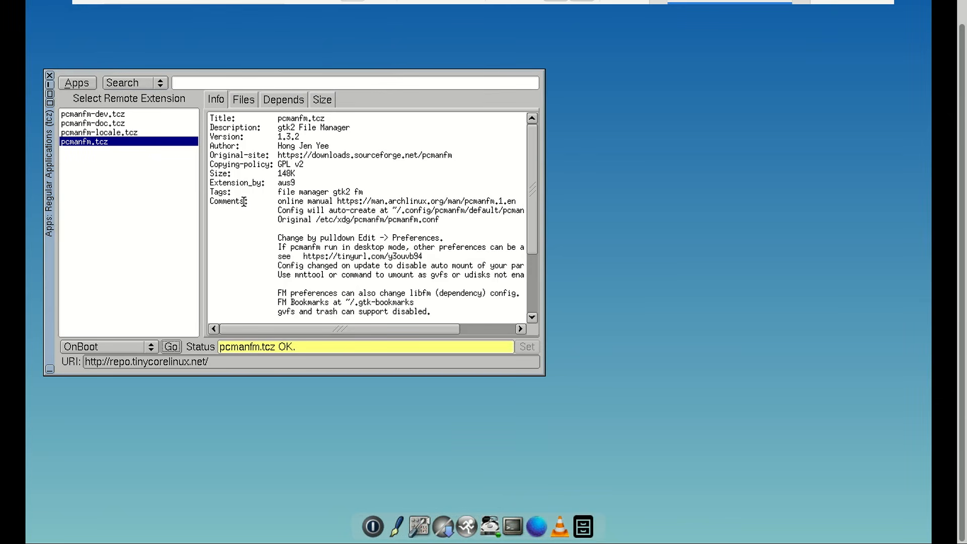
Step: Launch the PCManFM file manager, open a second tab in an enlarged window, and browse the Downloads folder
left_click(587, 519)
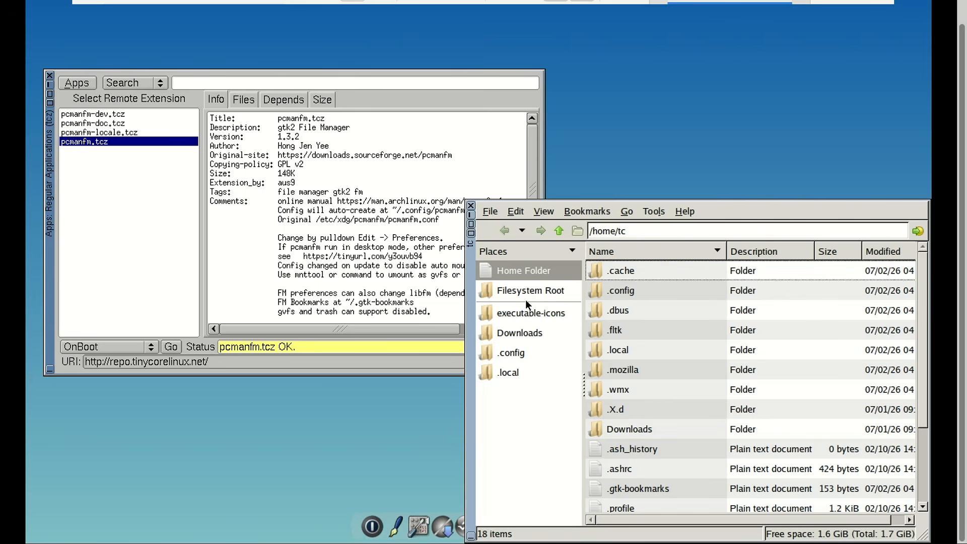
left_click(481, 211)
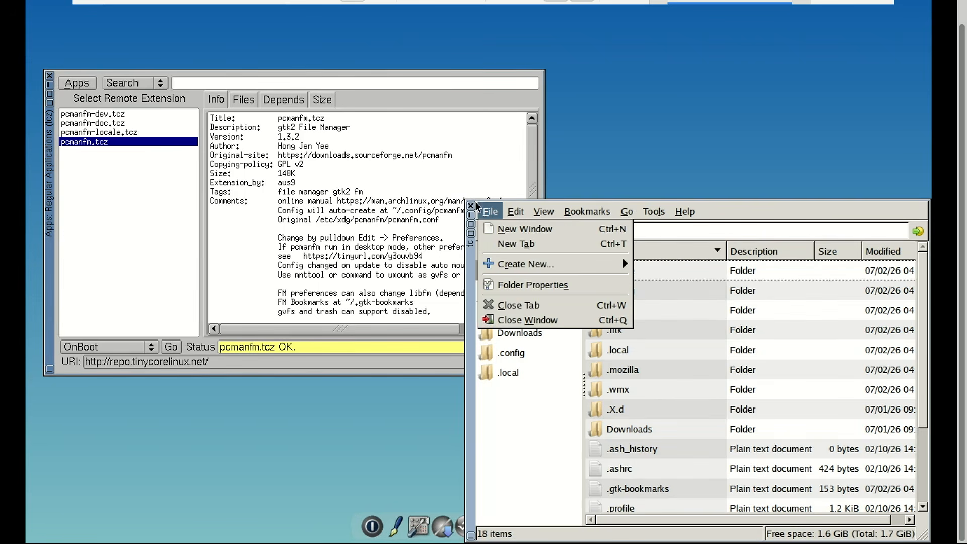
left_click(508, 242)
left_click_drag(469, 288, 212, 184)
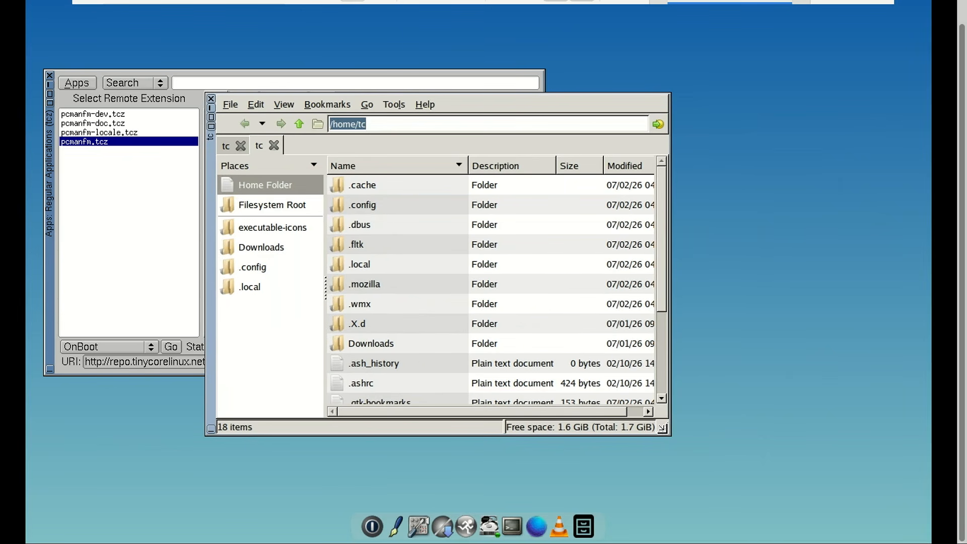
left_click_drag(664, 431, 829, 449)
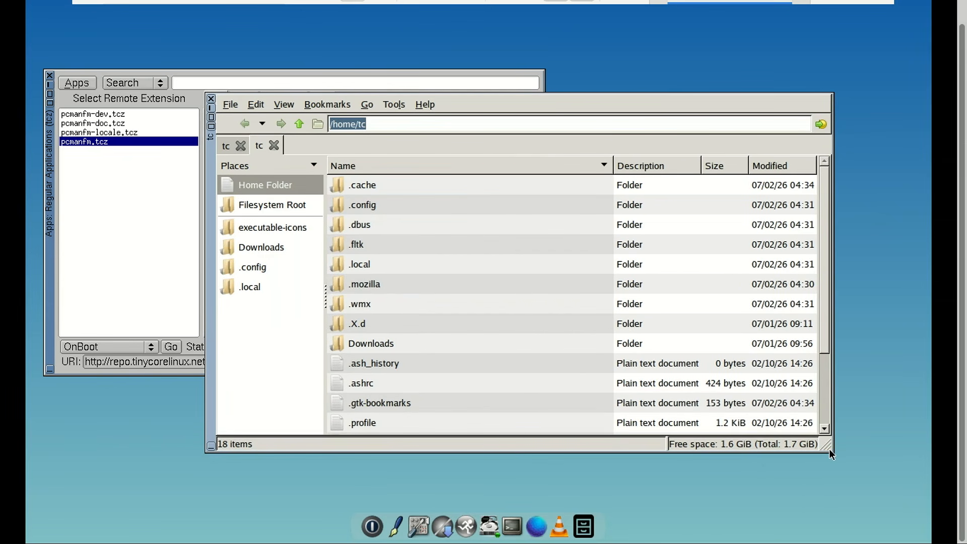
left_click(264, 252)
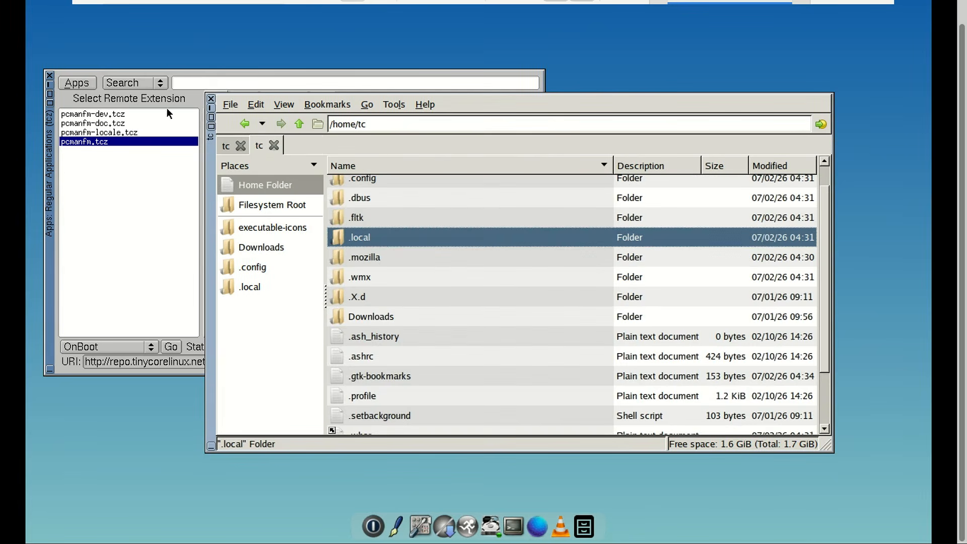
Step: Search the remote extensions for "libreoffice" and install libreoffice.tcz in OnDemand mode
left_click(176, 101)
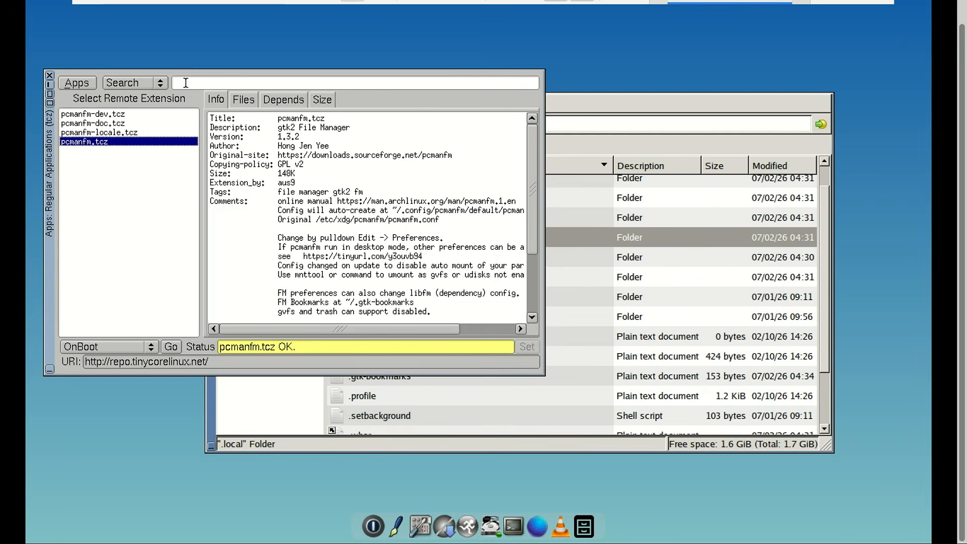
left_click(185, 83)
type("libreoffice")
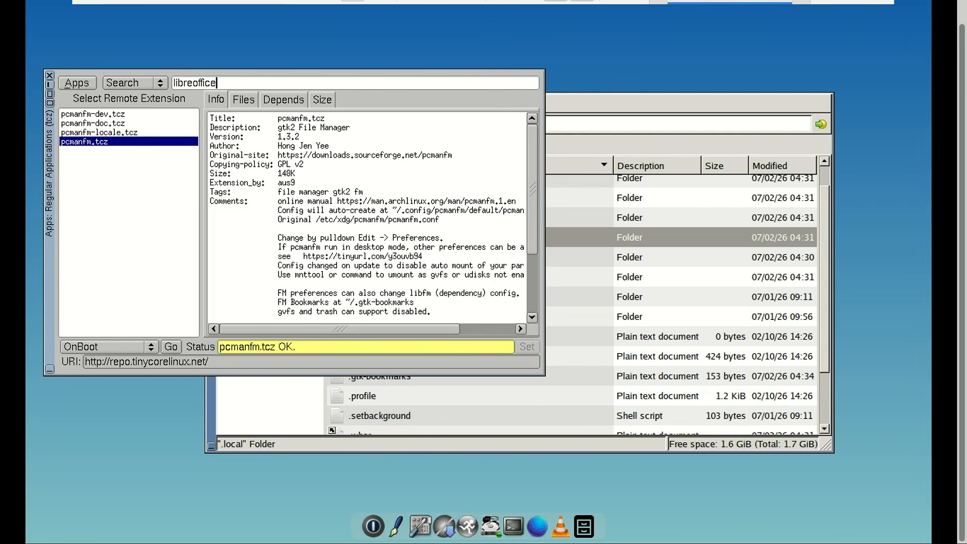
key("Return")
left_click(108, 114)
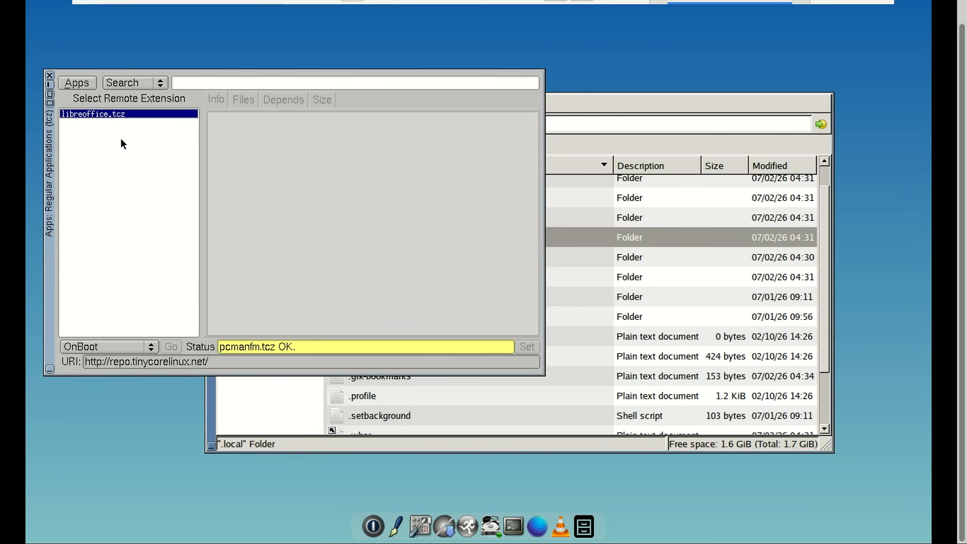
left_click(151, 346)
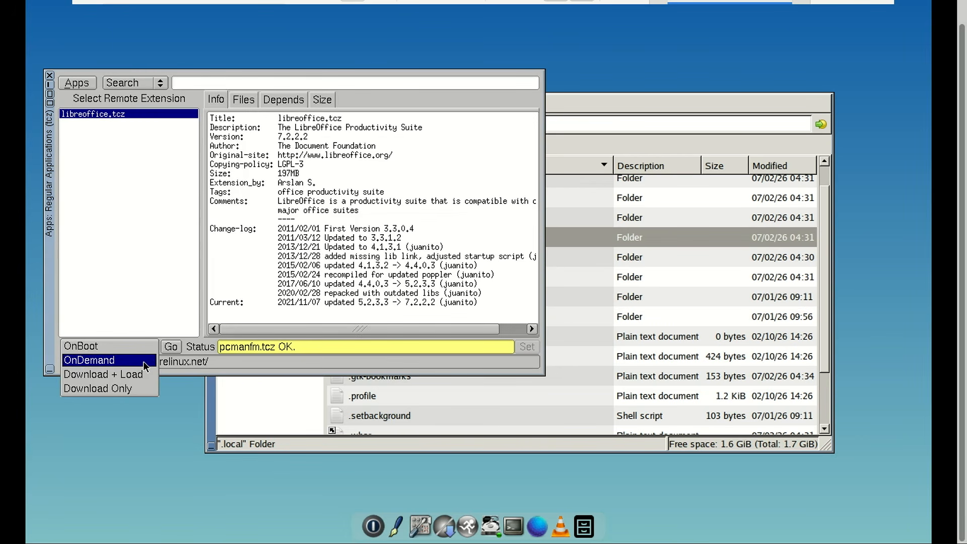
left_click(145, 361)
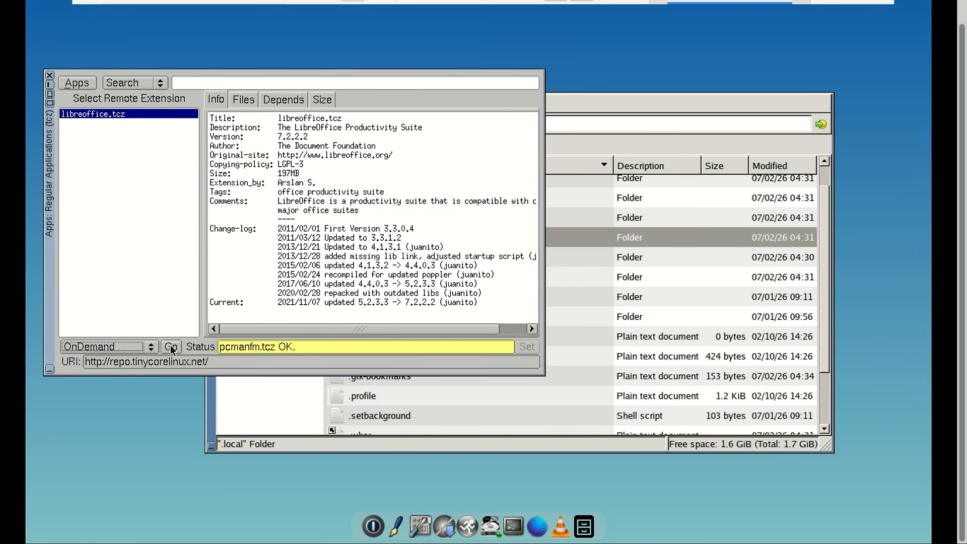
left_click(172, 347)
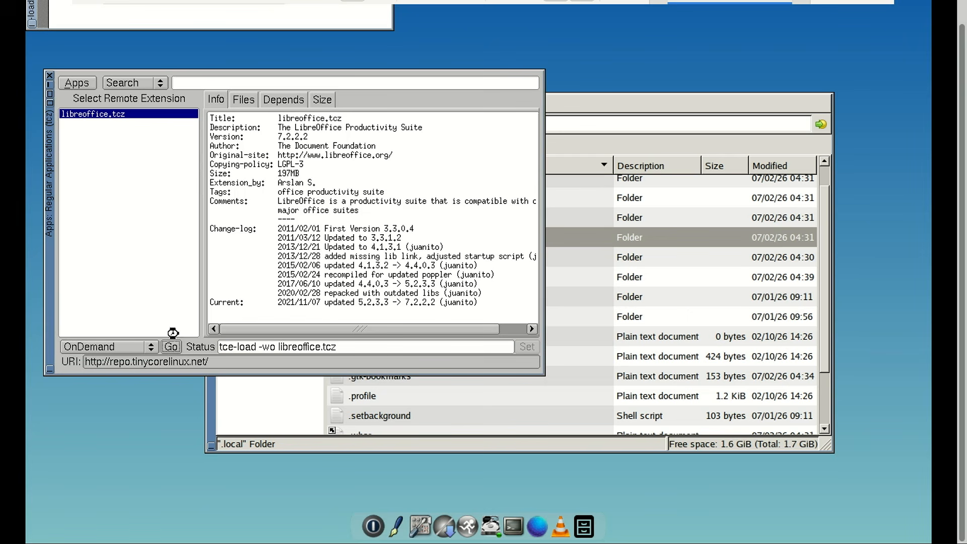
left_click_drag(29, 9, 36, 59)
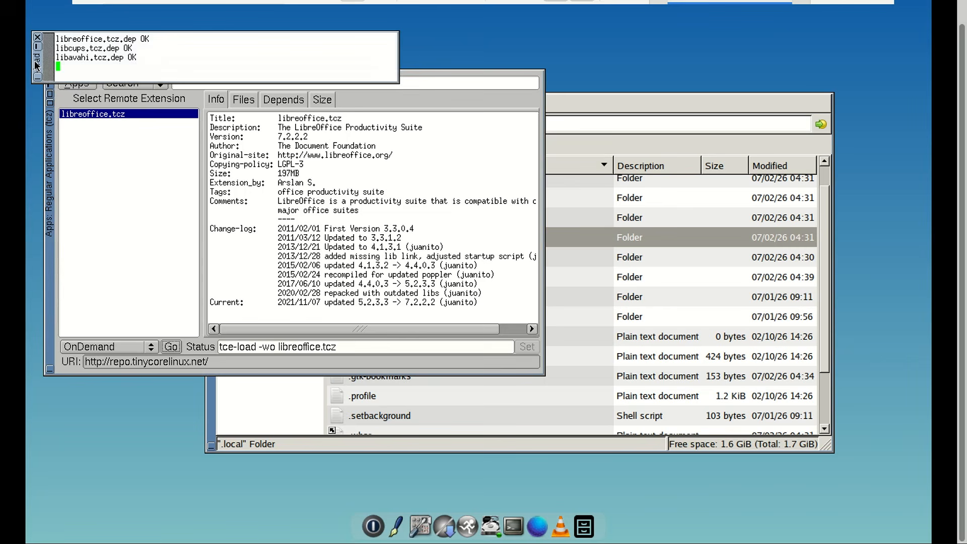
Step: Run "libreoffice" from the application launcher to start LibreOffice without sudo
left_click(544, 396)
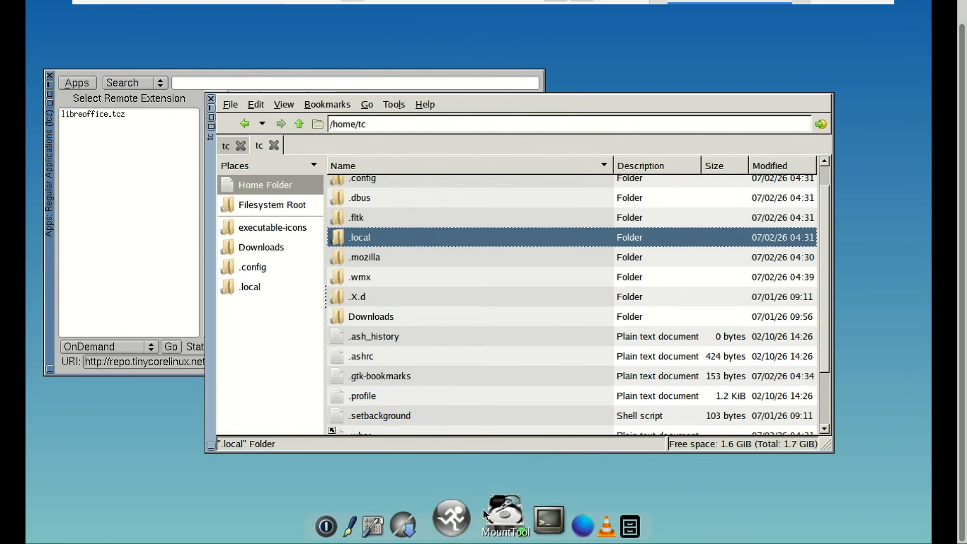
left_click(465, 519)
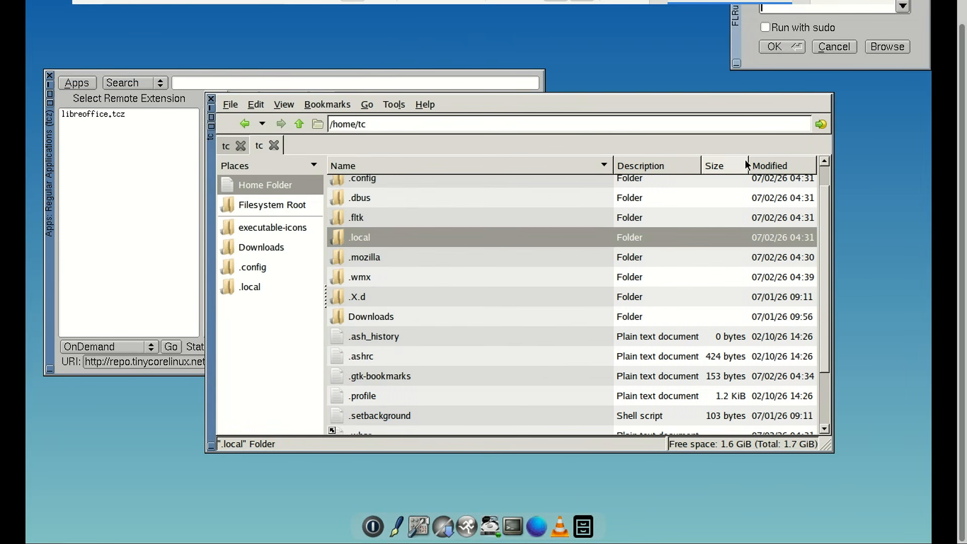
left_click_drag(726, 43, 513, 169)
type("libreoffice")
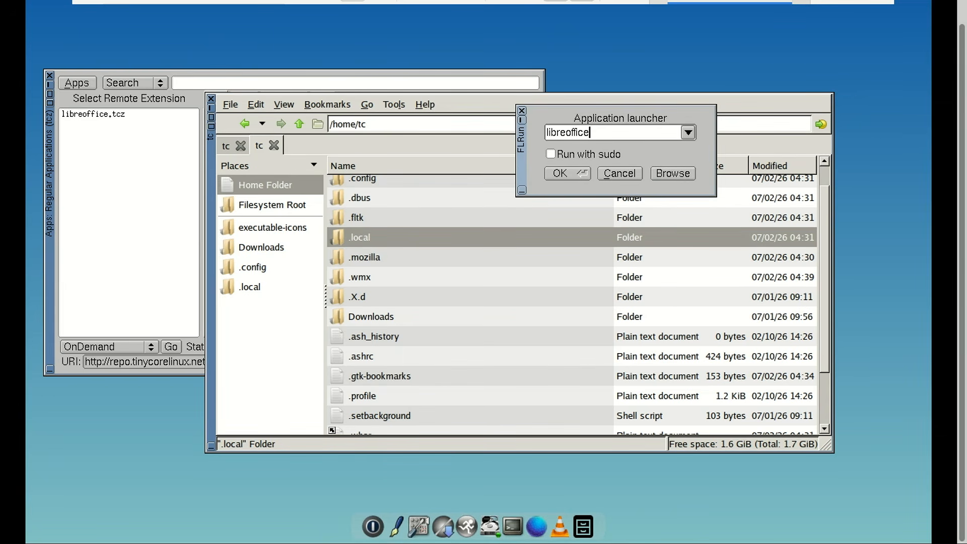
left_click(684, 131)
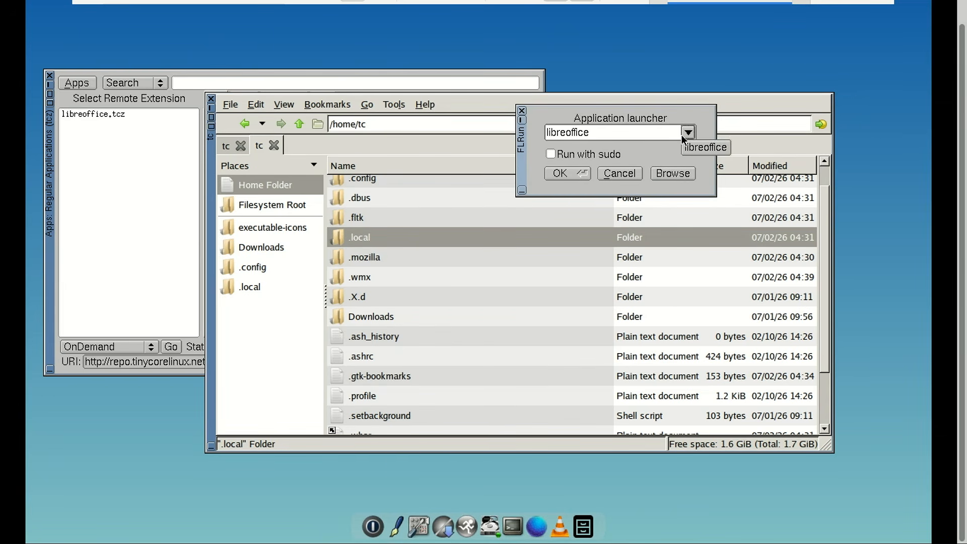
left_click(685, 131)
left_click(682, 137)
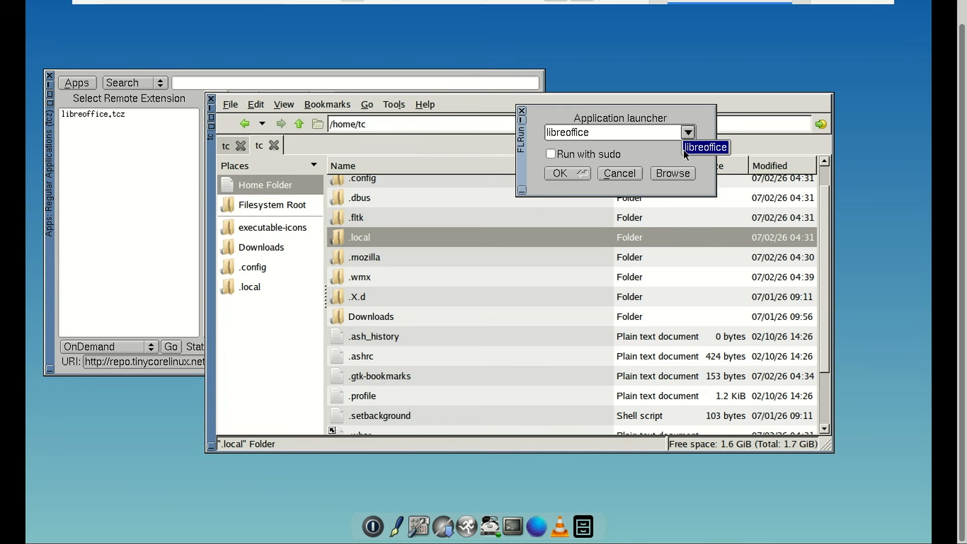
left_click(688, 150)
left_click(571, 173)
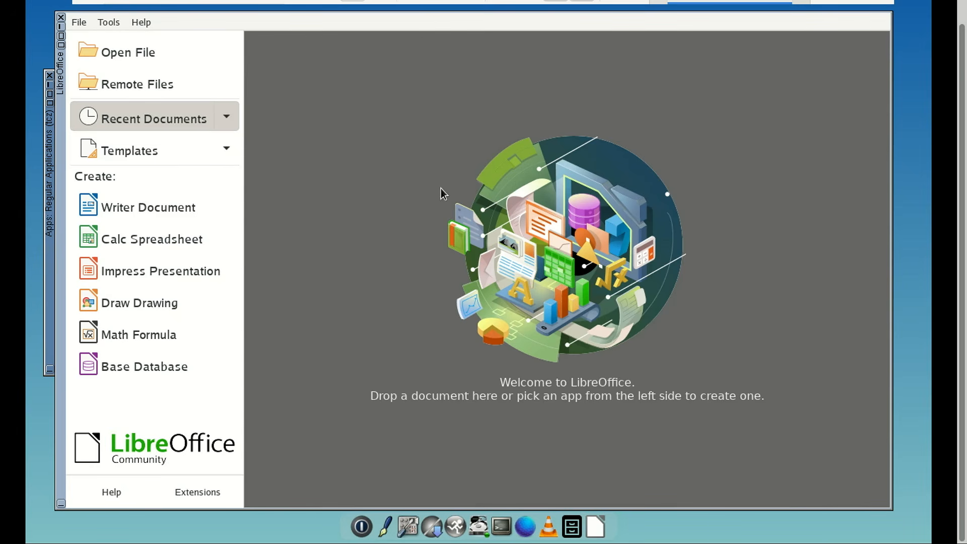
Step: Create a new Writer document in LibreOffice and dismiss the Tip of the Day
left_click(147, 209)
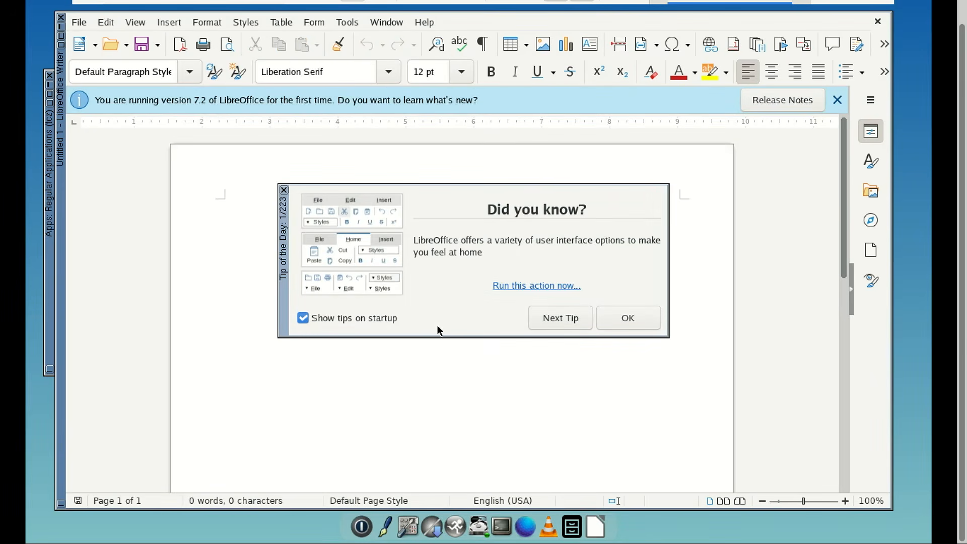
left_click(634, 312)
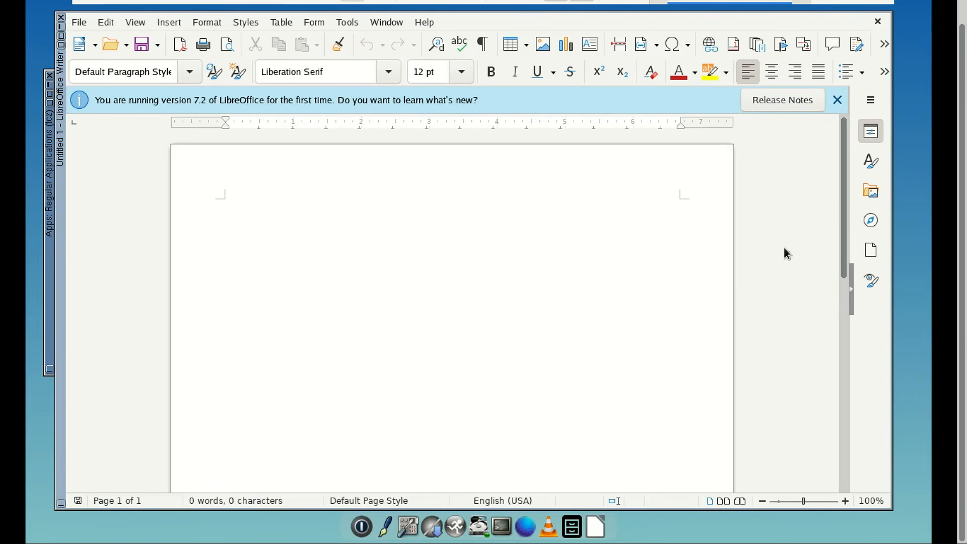
left_click_drag(841, 174, 815, 190)
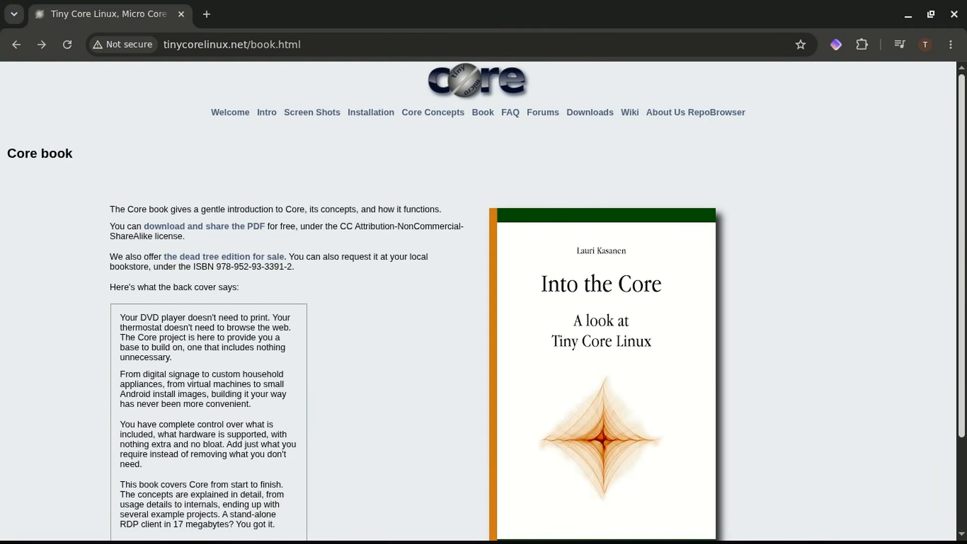
Step: In Chrome, review the Core book page on tinycorelinux.net, open the book's free PDF and look through its pages
scroll(478, 302, "down", 4)
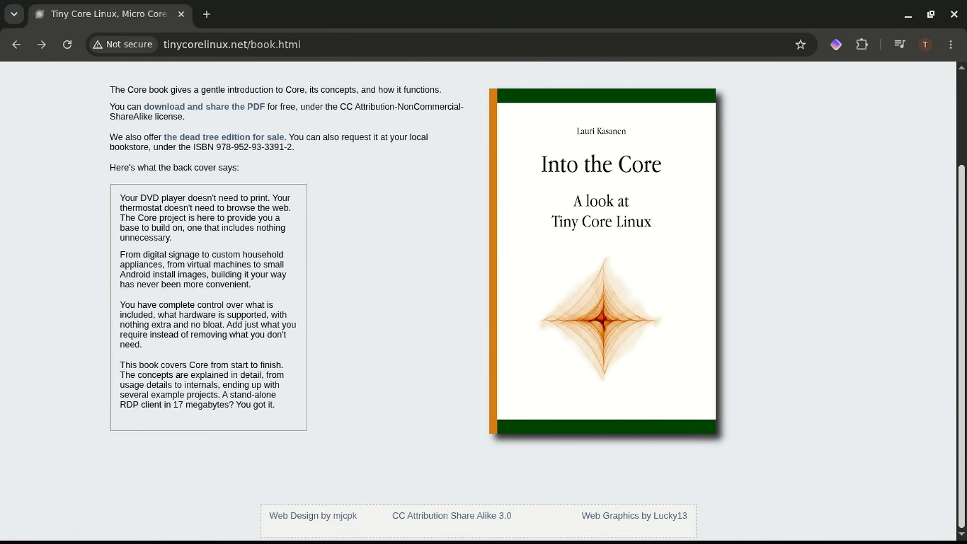
scroll(478, 302, "up", 4)
left_click(230, 234)
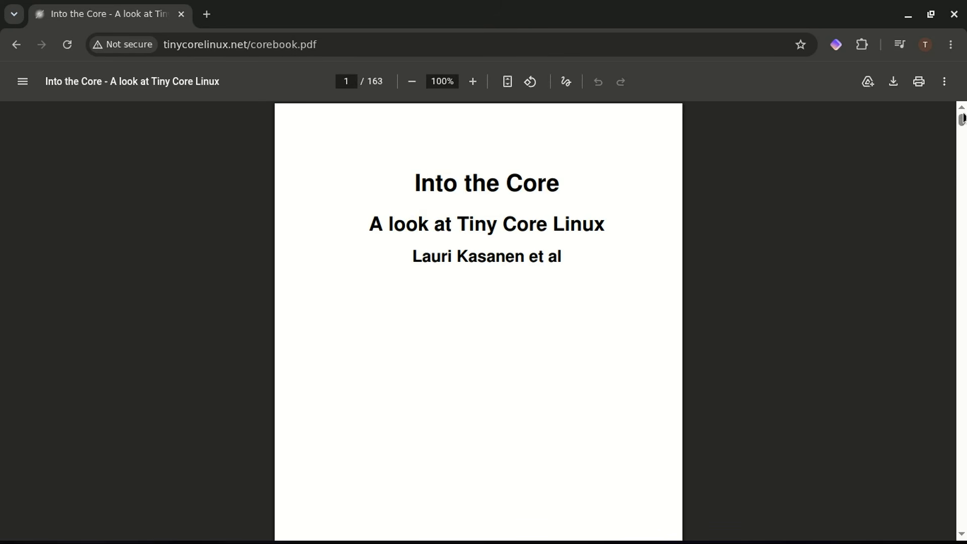
left_click_drag(962, 119, 962, 135)
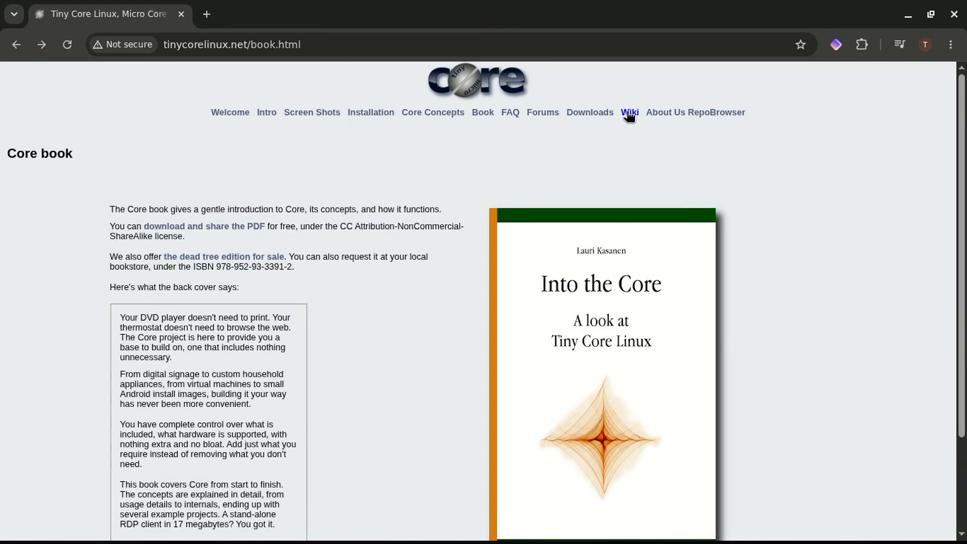
Step: Open the Tiny Core Linux wiki from the book page and look through its list of articles
left_click(629, 113)
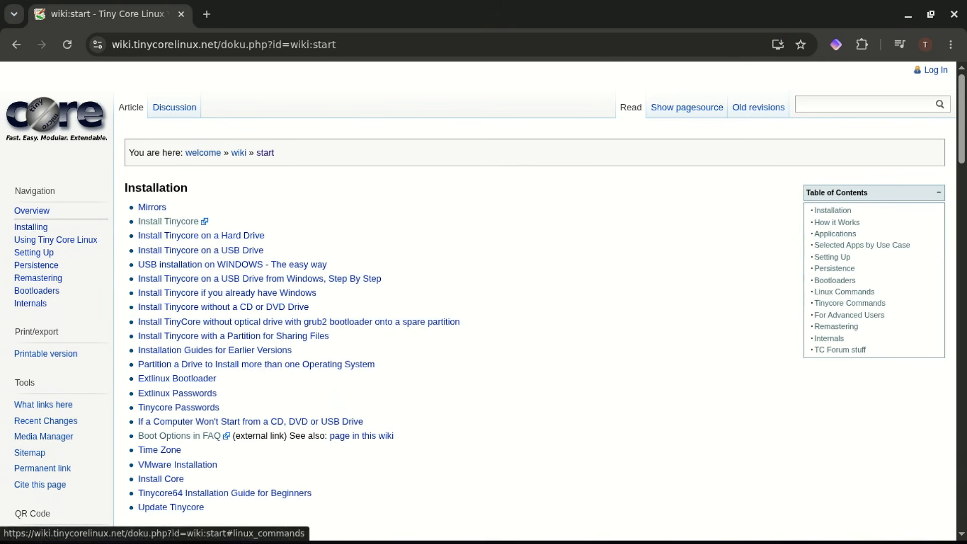
left_click_drag(963, 133, 815, 98)
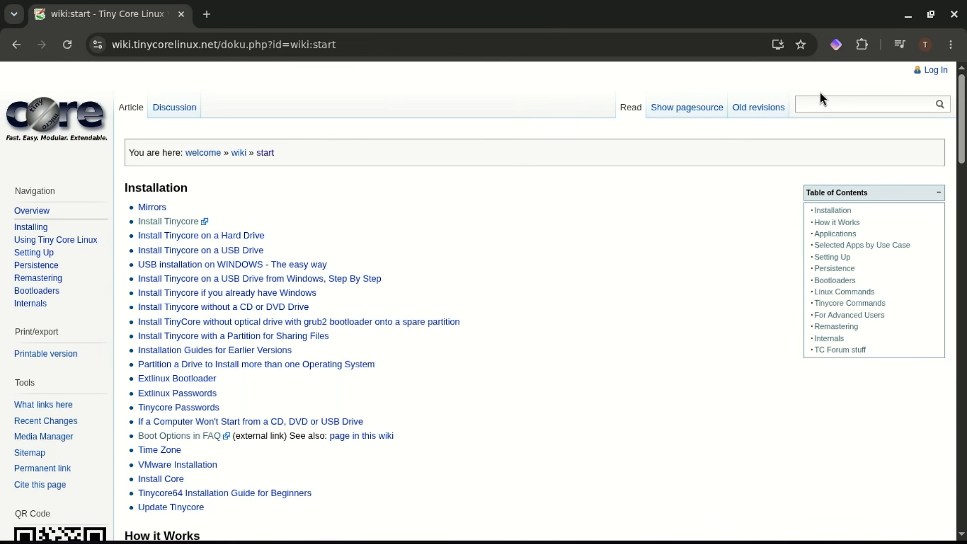